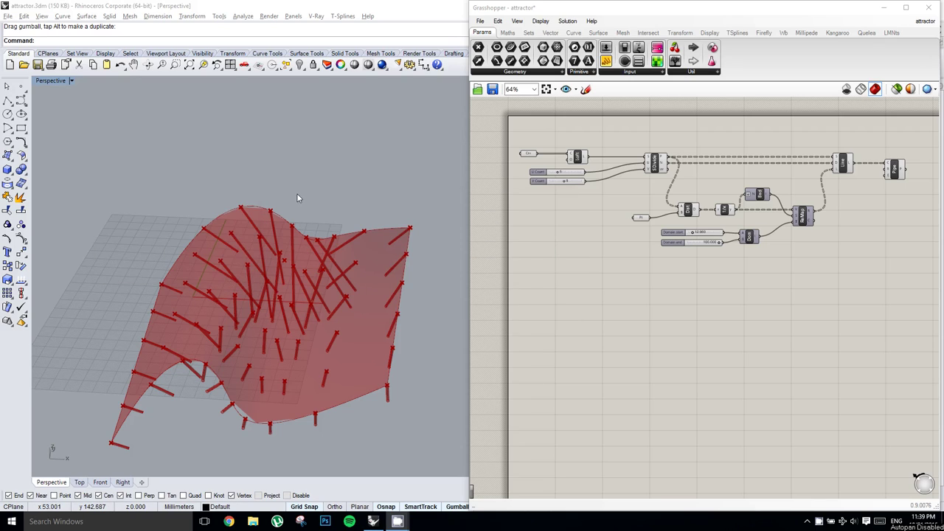
right_click(558, 218)
click(648, 209)
scroll(630, 200, up, 1)
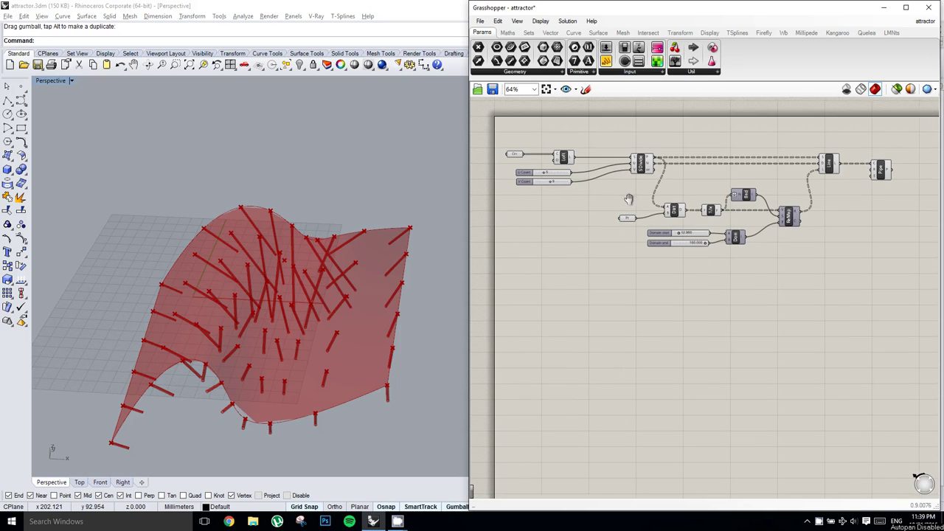
right_click(641, 208)
click(618, 194)
scroll(629, 198, down, 1)
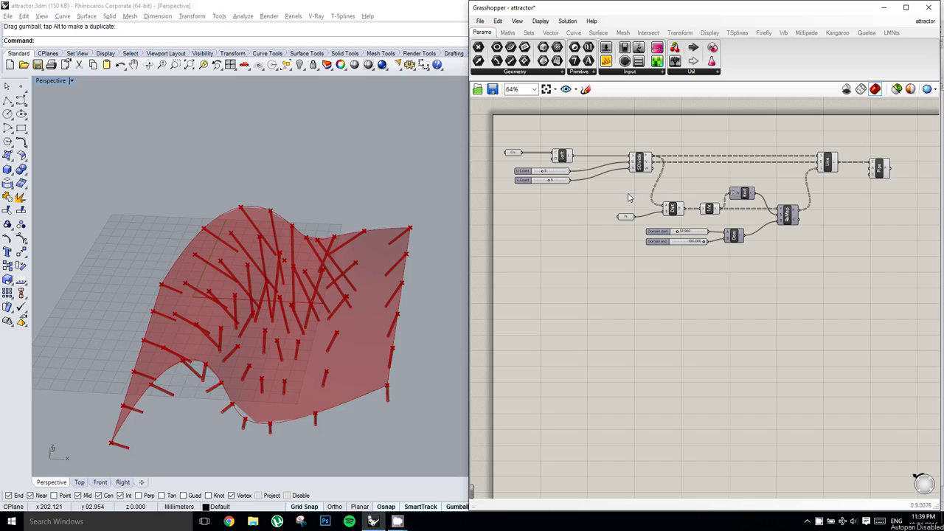
click(880, 172)
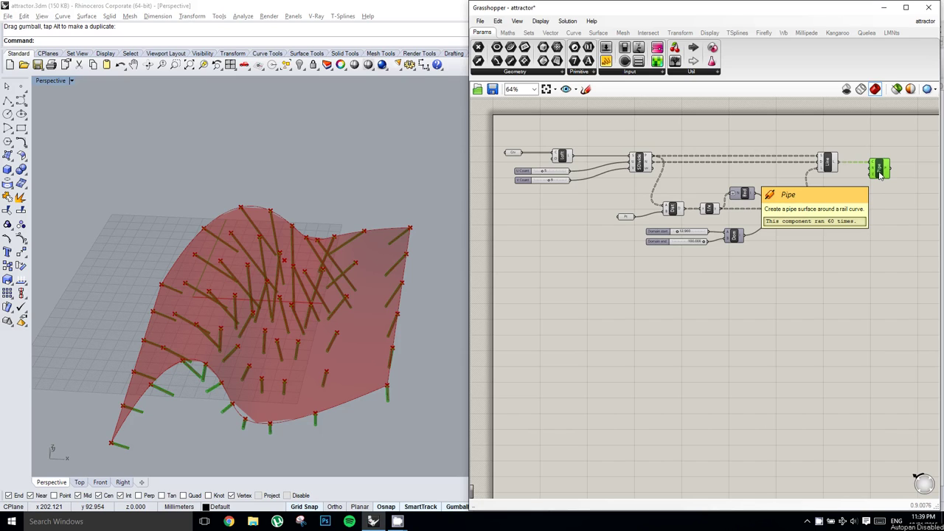
click(875, 200)
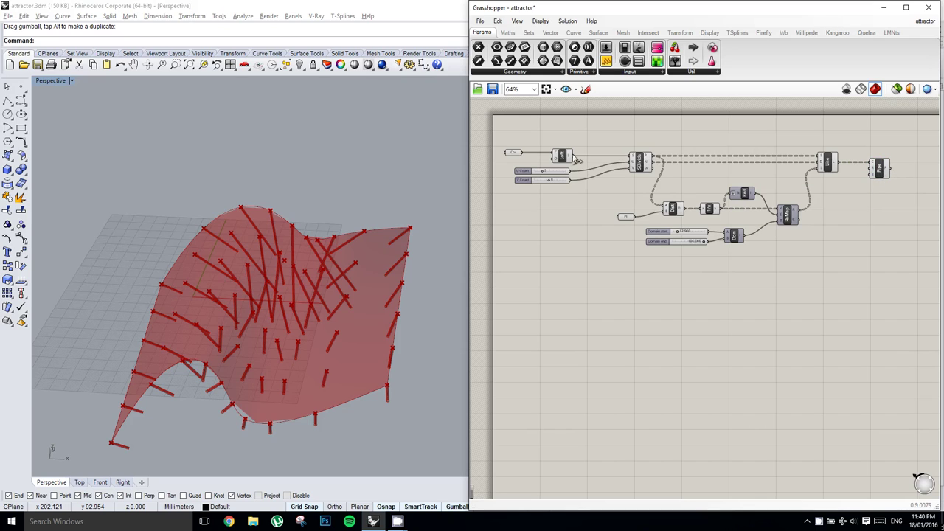
- Disable every component of the existing surface attractor definition and check the point left in the Rhino viewport
drag(507, 142, 912, 264)
middle_click(858, 217)
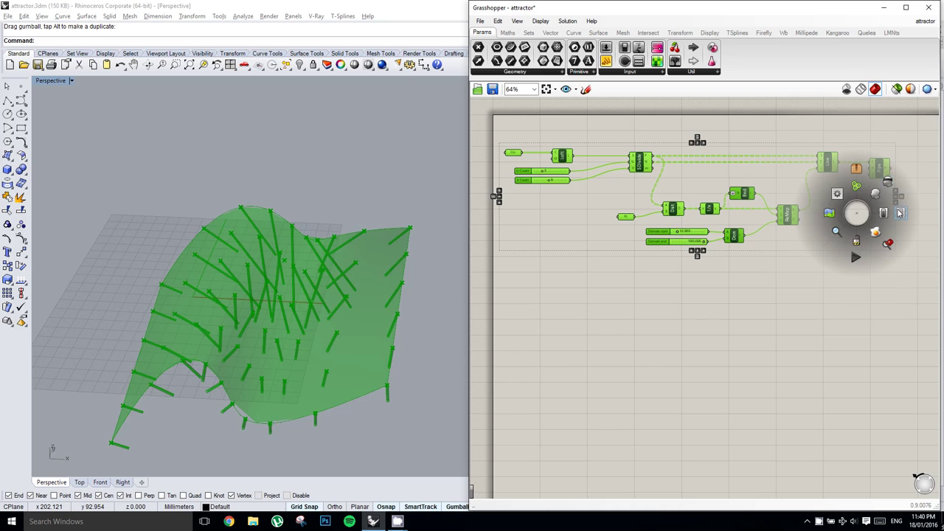
click(900, 213)
right_drag(356, 258, 347, 270)
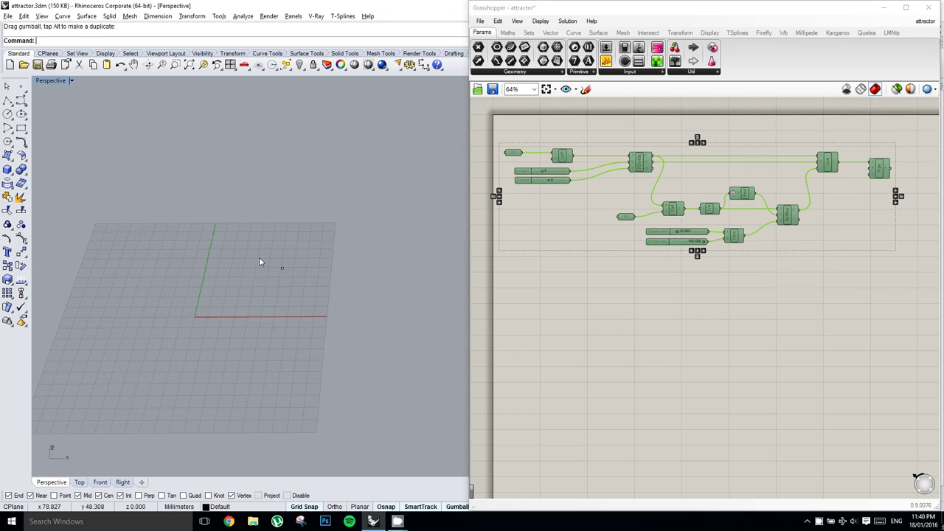
drag(237, 232, 301, 284)
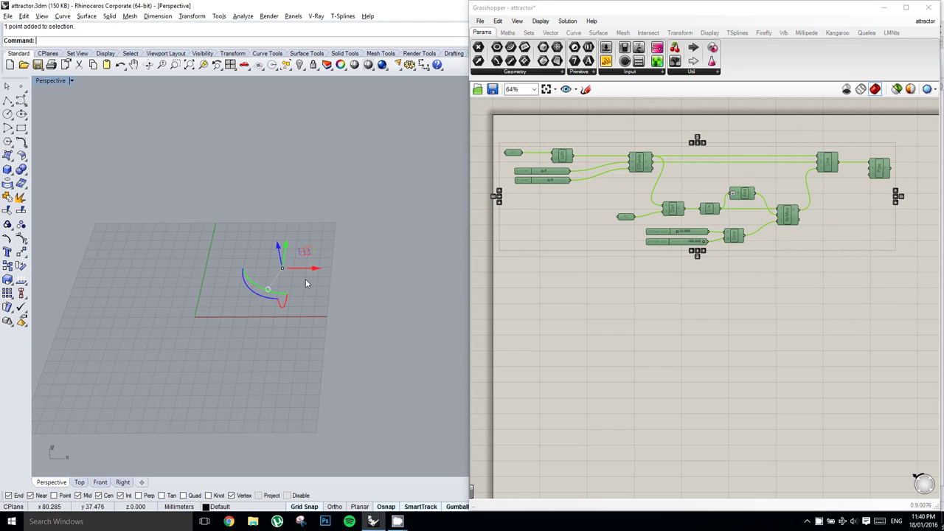
click(306, 281)
right_click(627, 271)
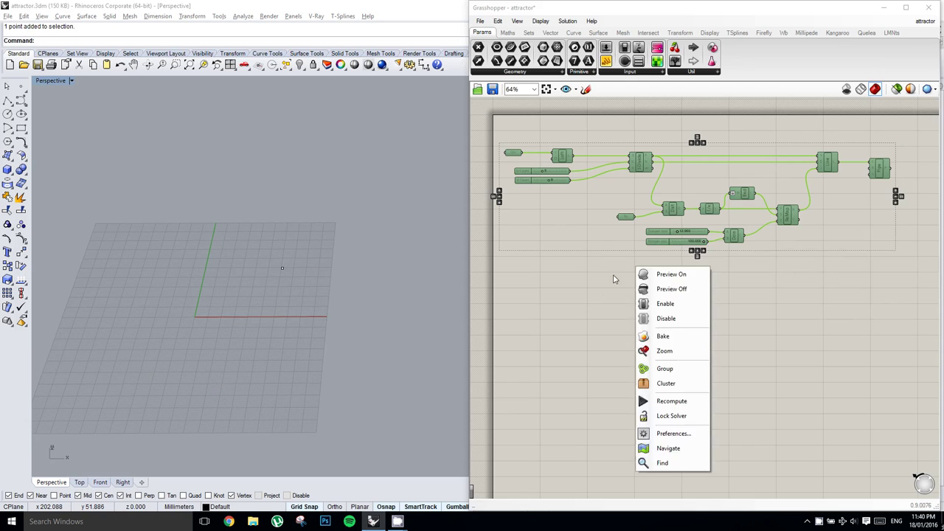
click(601, 280)
- Add a Construct Point component in the empty canvas area below the disabled definition
scroll(595, 282, up, 2)
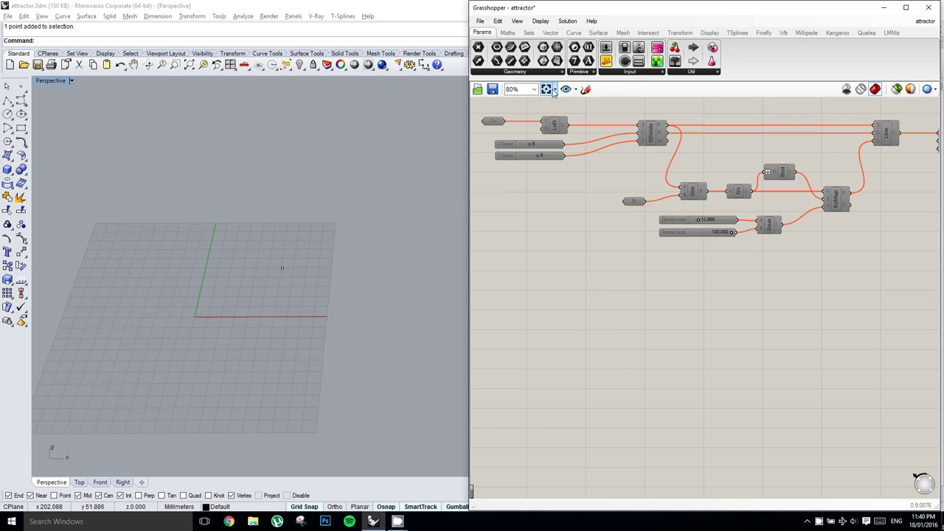
click(544, 33)
drag(606, 47, 674, 293)
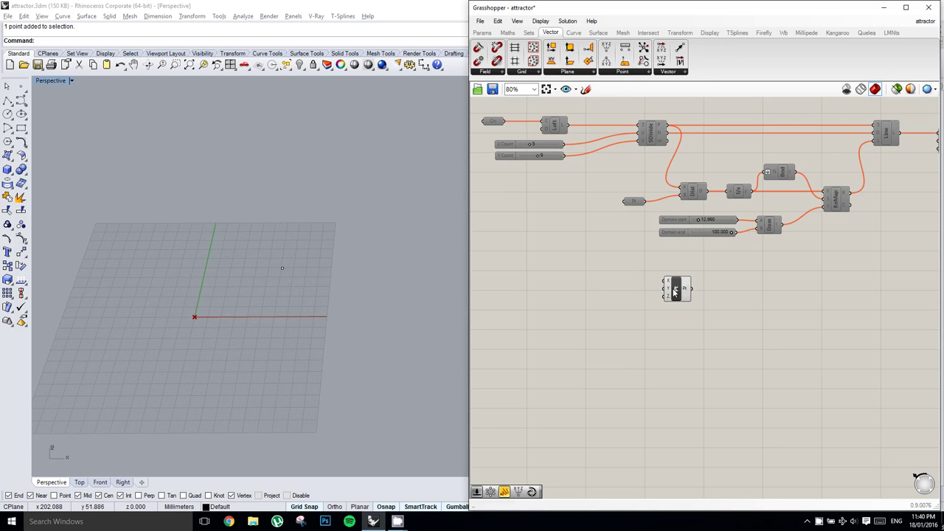
click(674, 293)
scroll(642, 282, up, 1)
right_drag(645, 280, 671, 258)
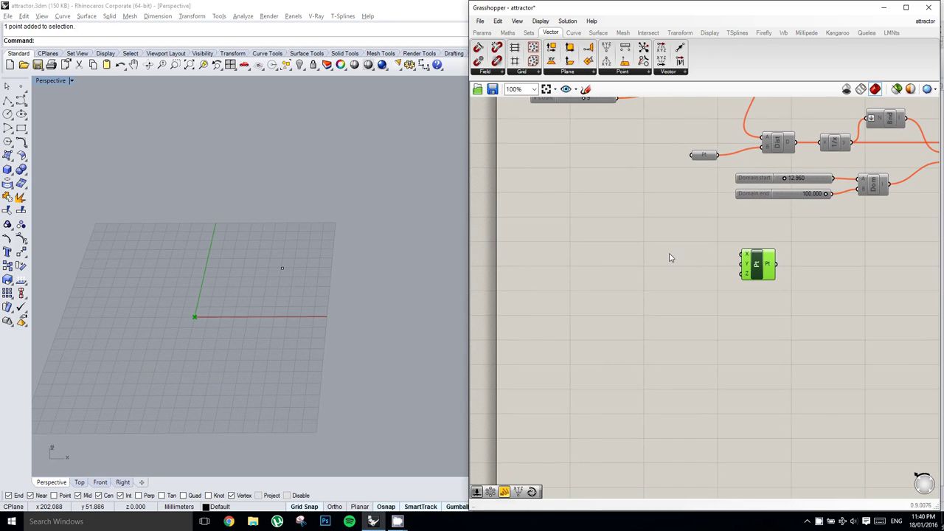
click(671, 258)
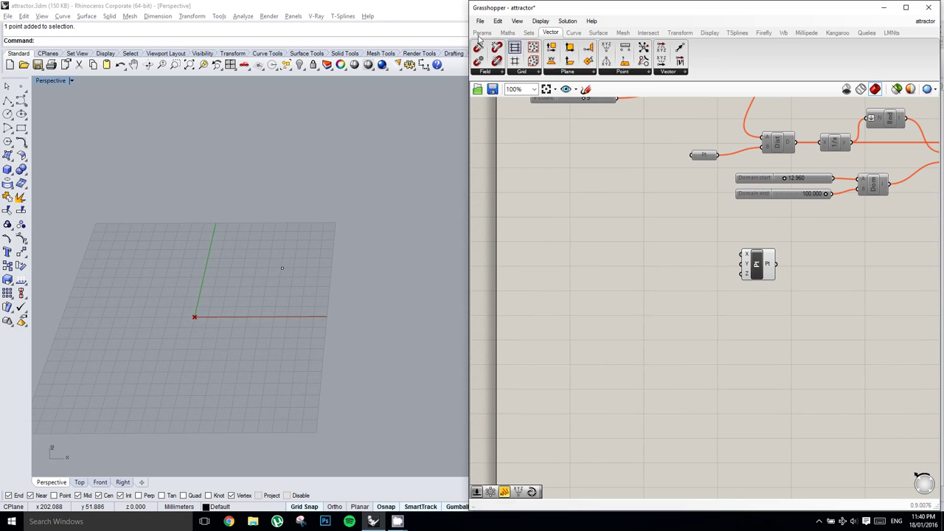
- Add a number slider and a Series component before the new Construct Point component
click(484, 34)
drag(605, 47, 546, 246)
double_click(650, 240)
text(series)
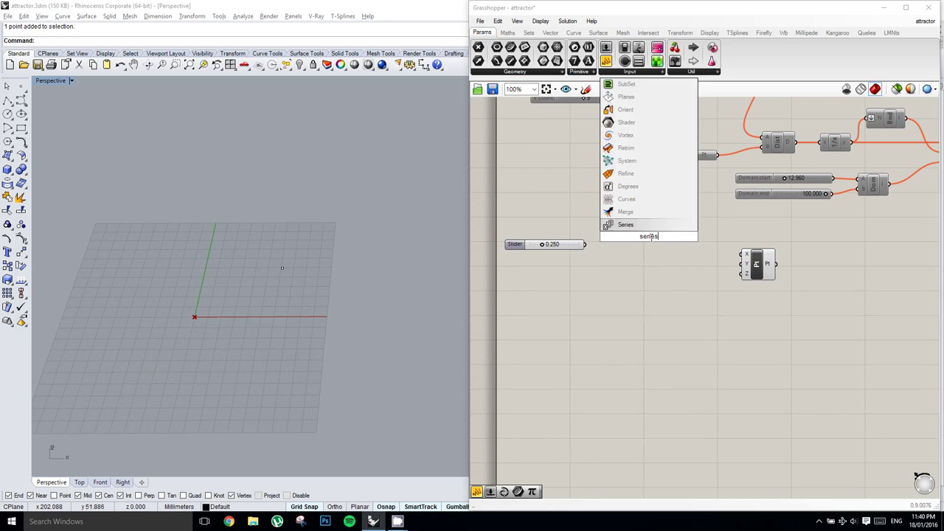
key(Return)
scroll(530, 251, up, 2)
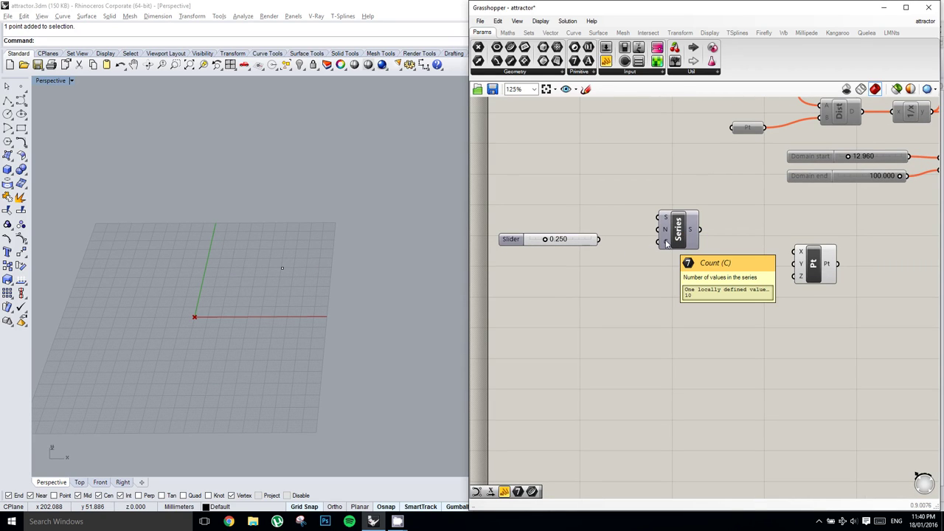
- Set the new number slider's maximum to 100
click(521, 241)
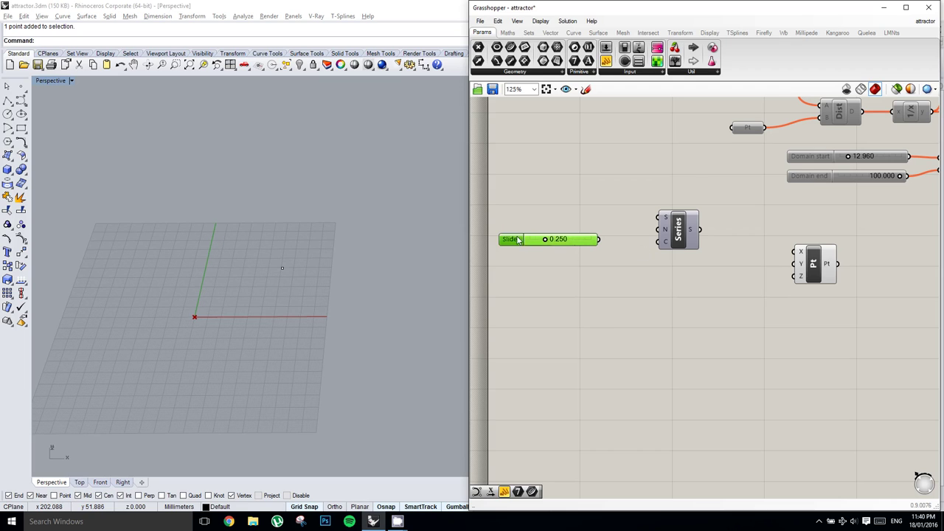
double_click(519, 240)
double_click(532, 268)
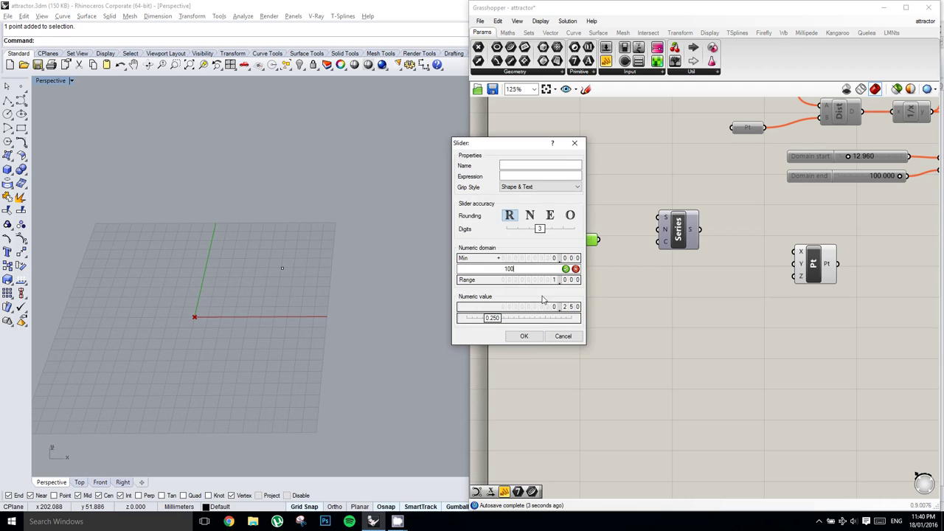
click(524, 335)
- Connect the slider to the Series step input and the Series output to the point's X and Y inputs
drag(599, 240, 800, 253)
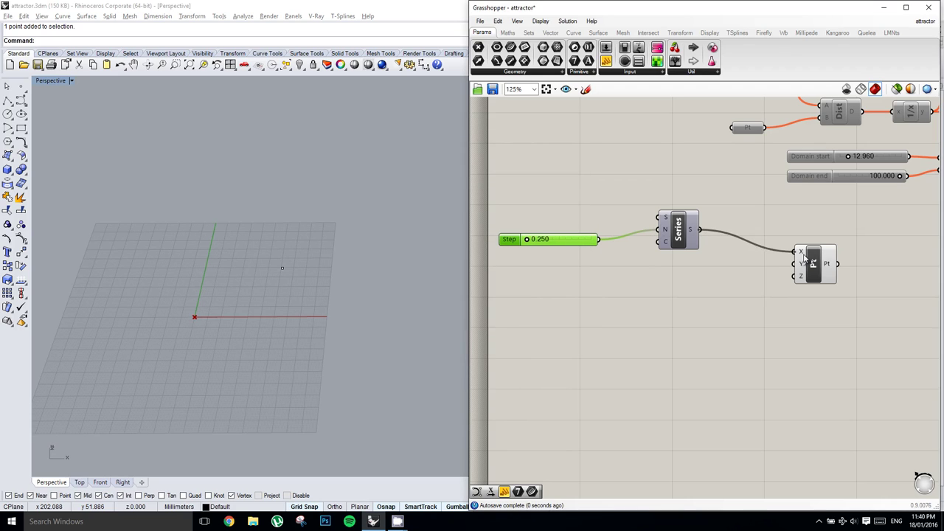
drag(699, 230, 799, 265)
click(688, 248)
drag(690, 253, 693, 271)
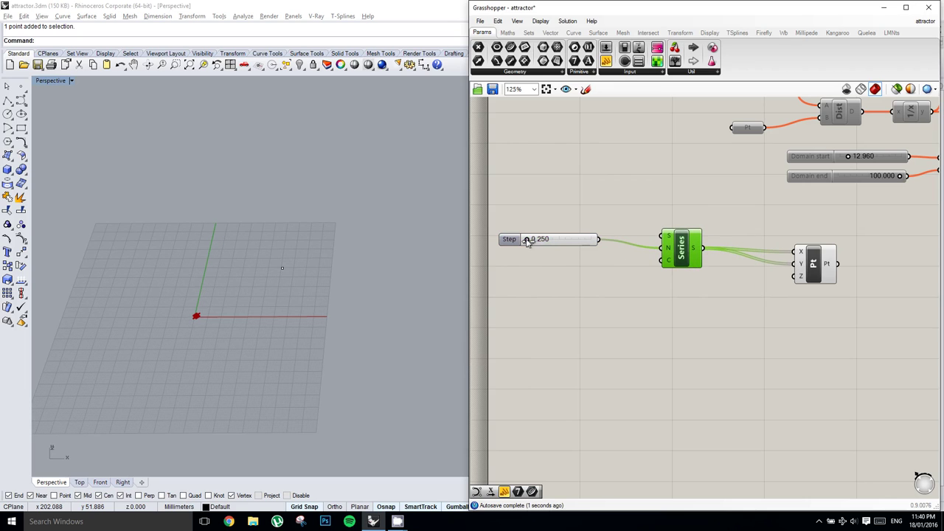
- Set the Step slider to about 12.44 and graft the Construct Point's X input to produce a point grid
drag(526, 239, 536, 243)
drag(813, 263, 804, 260)
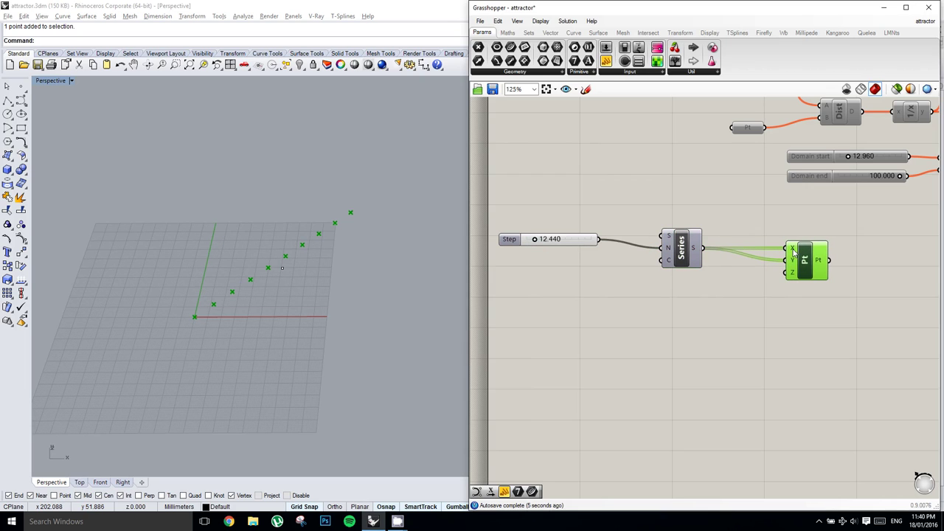
right_click(793, 253)
click(811, 326)
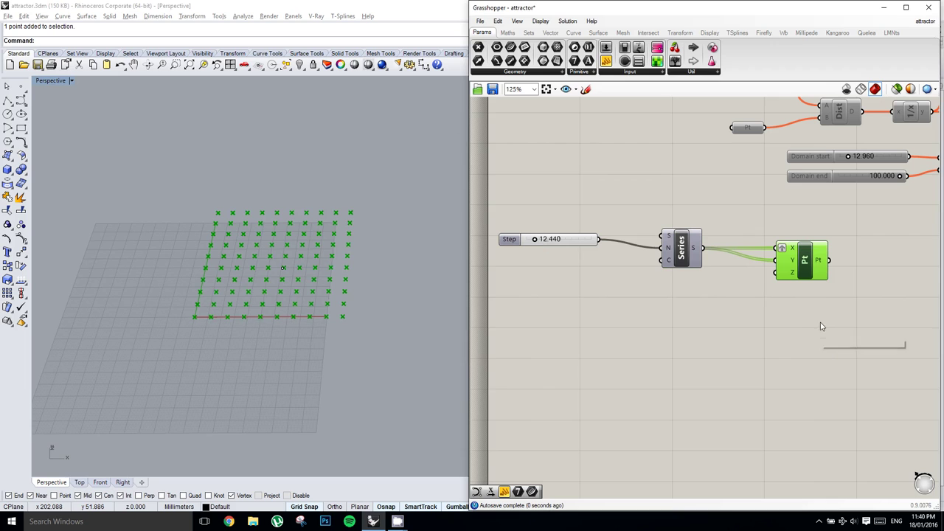
right_drag(335, 260, 285, 270)
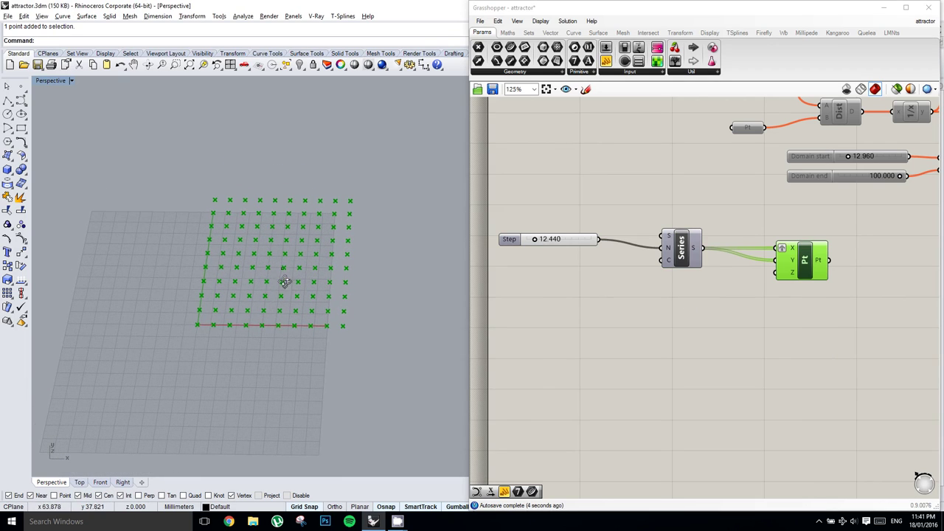
right_drag(722, 293, 667, 283)
click(782, 283)
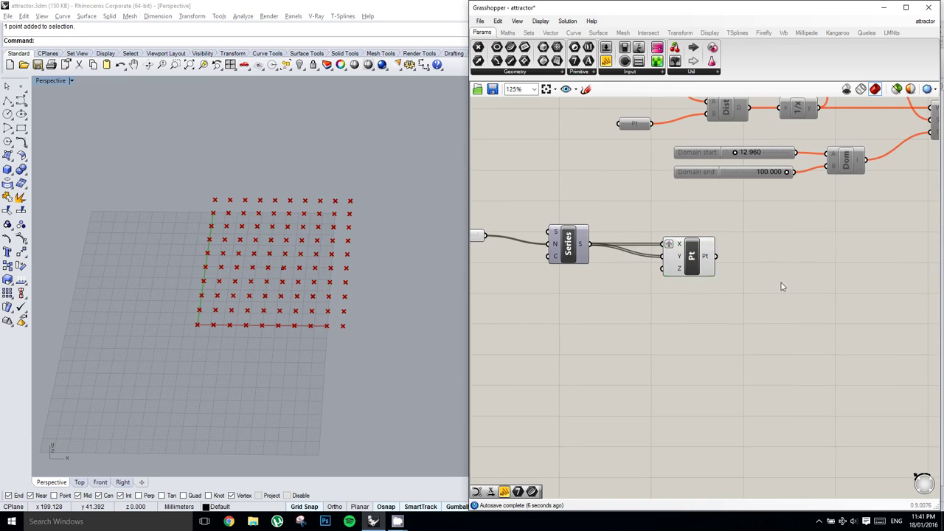
- Add a Point parameter below the grid components and reference the single Rhino point in it
right_drag(757, 262, 747, 262)
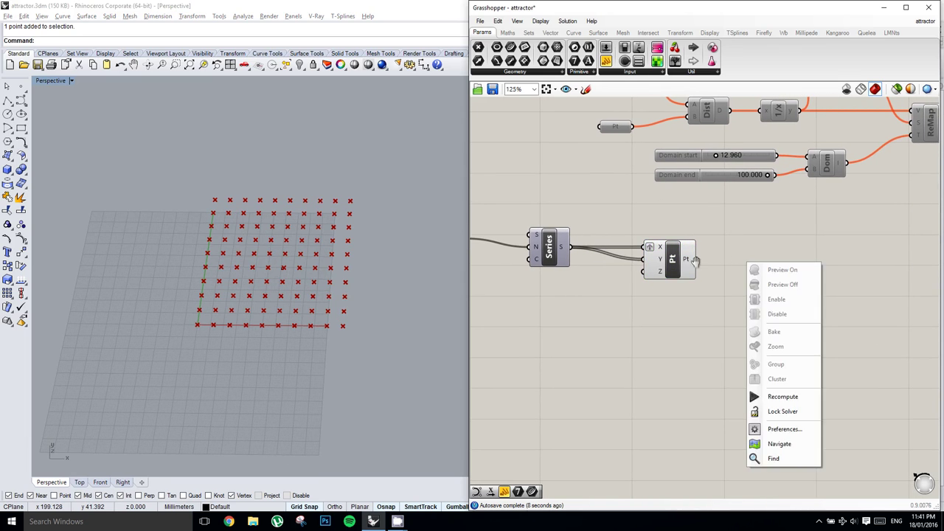
click(685, 261)
right_drag(709, 217, 690, 221)
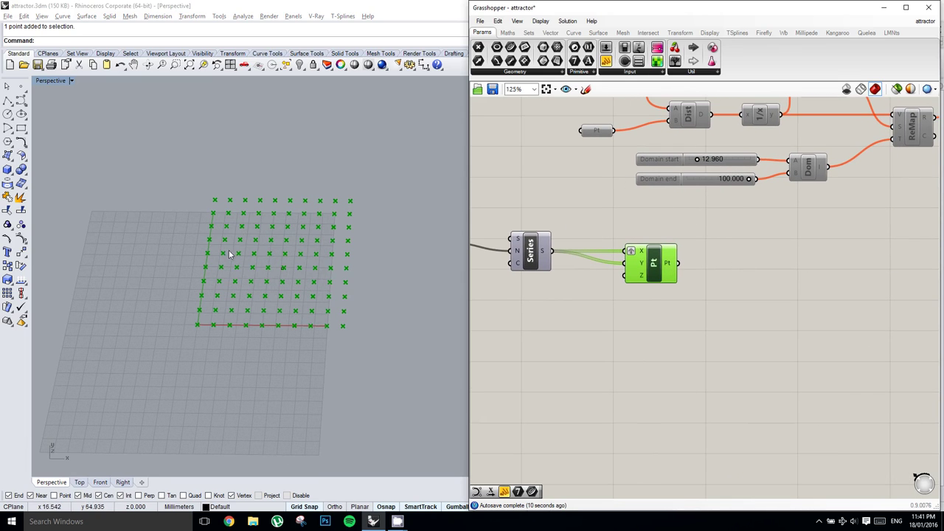
drag(198, 238, 394, 345)
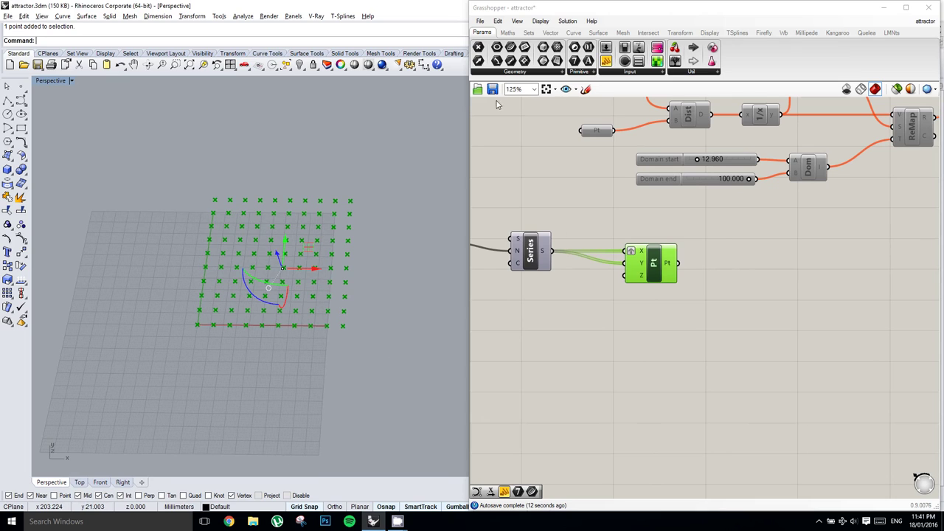
drag(484, 56, 612, 332)
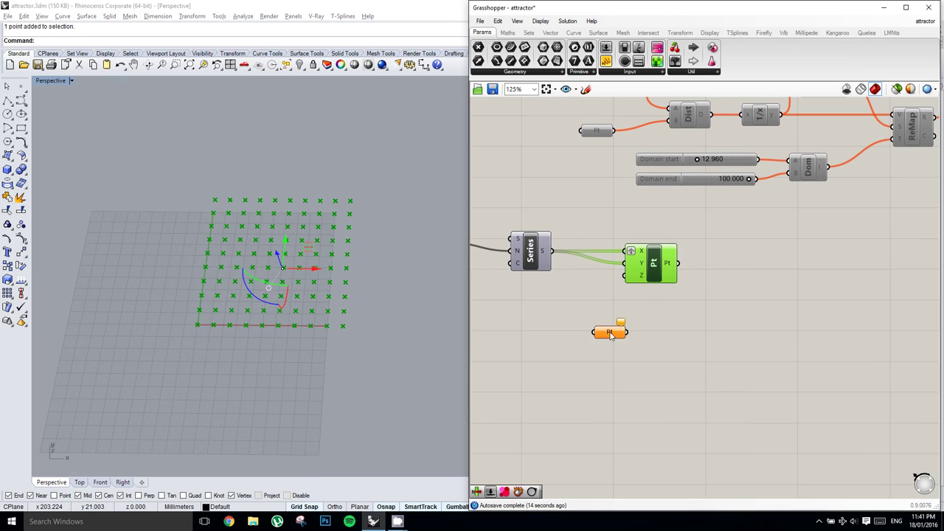
right_click(612, 332)
click(639, 422)
- Add a Distance component and connect the grid points to input A and the referenced point to input B
double_click(714, 325)
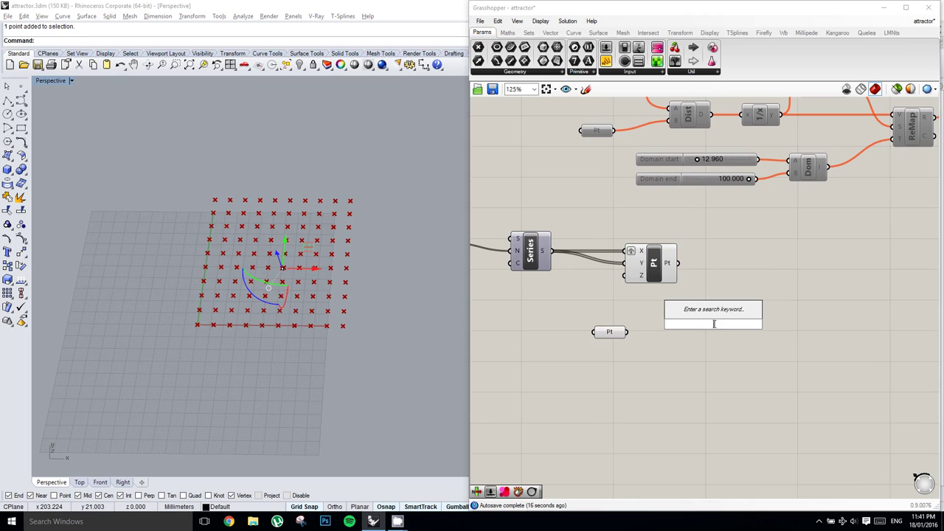
text(dist)
key(Return)
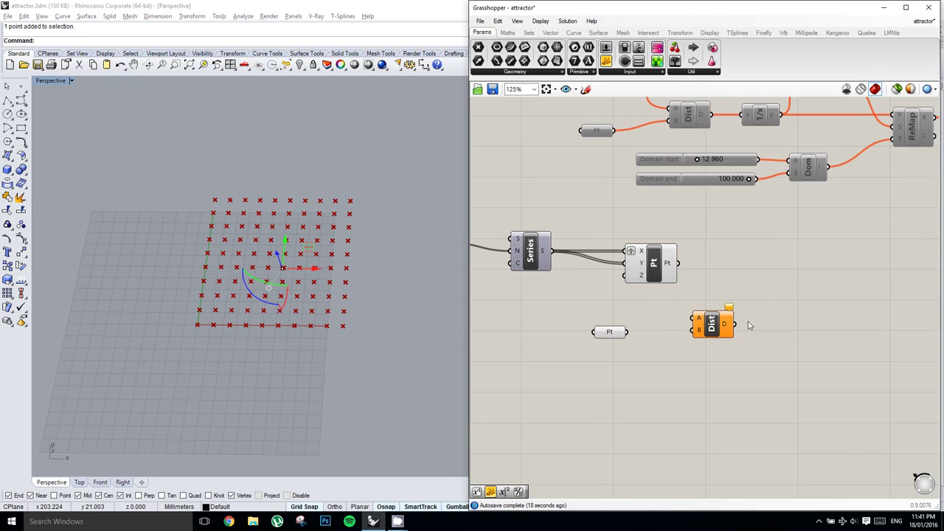
drag(729, 309, 761, 268)
drag(679, 265, 726, 279)
drag(630, 336, 753, 285)
click(308, 264)
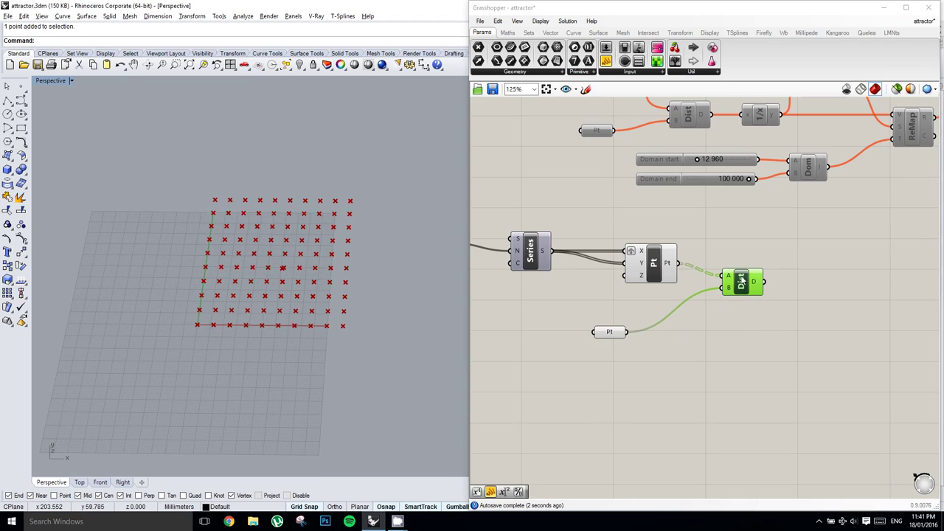
click(614, 334)
- Add a Line SDL component and connect the grid points to its start input
right_drag(737, 304, 724, 306)
click(862, 285)
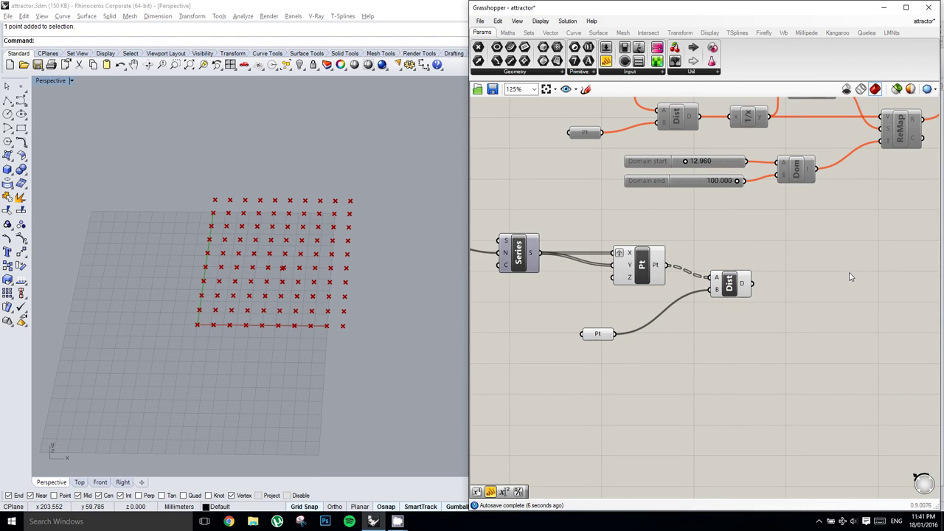
double_click(850, 277)
text(line sdl)
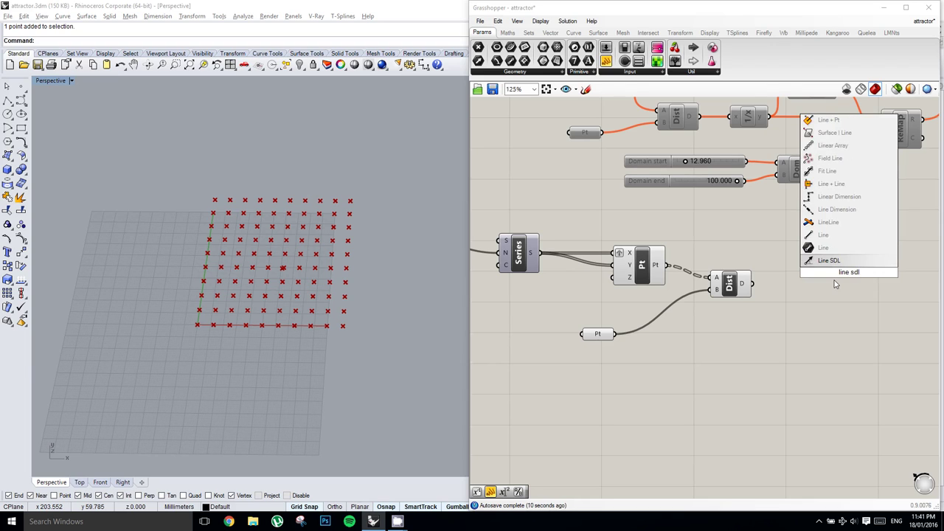
key(Return)
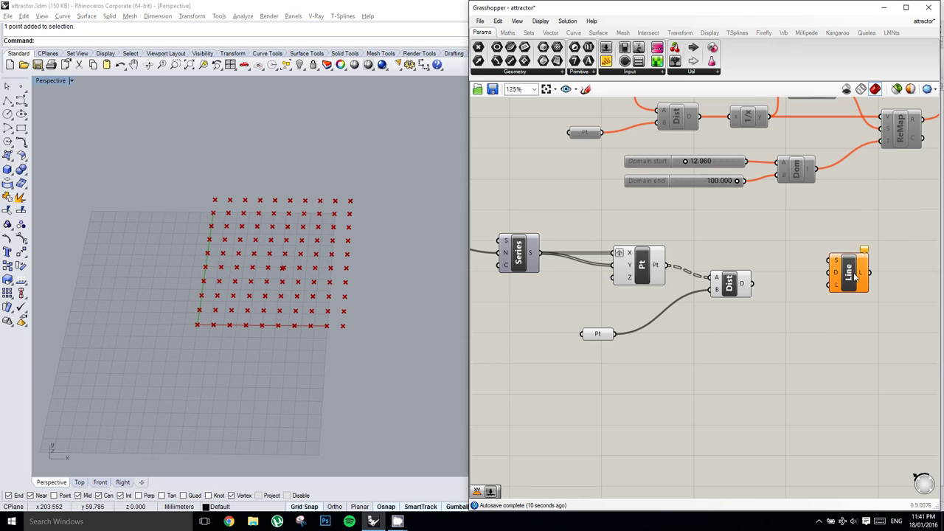
right_drag(857, 278, 834, 275)
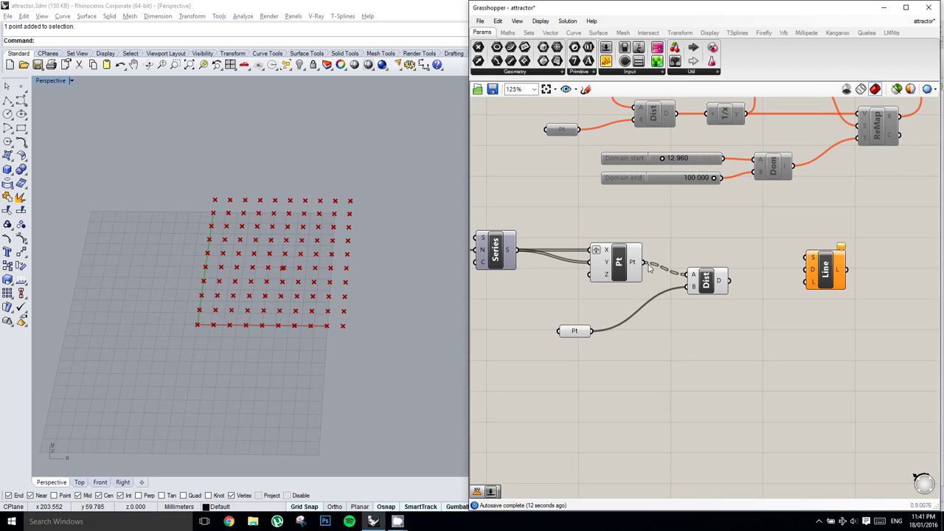
drag(645, 263, 838, 276)
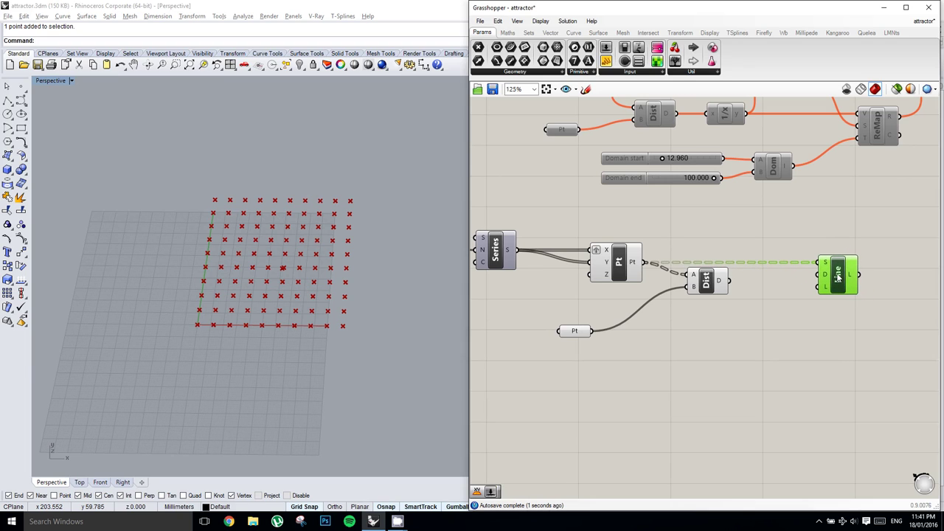
- Add a Unit Z component for the Line's direction input and connect the Distance output to the Line's length input
double_click(748, 306)
text(z)
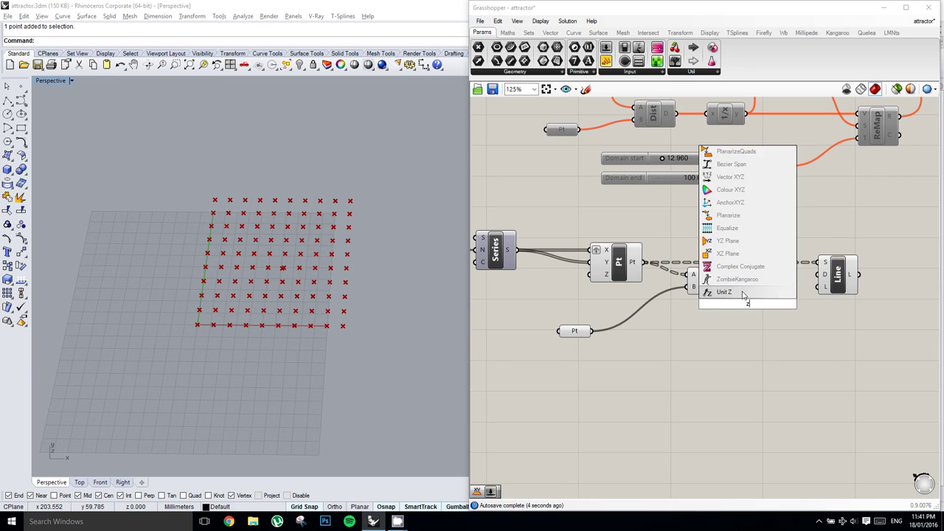
click(742, 293)
drag(747, 309, 821, 275)
drag(725, 324, 728, 236)
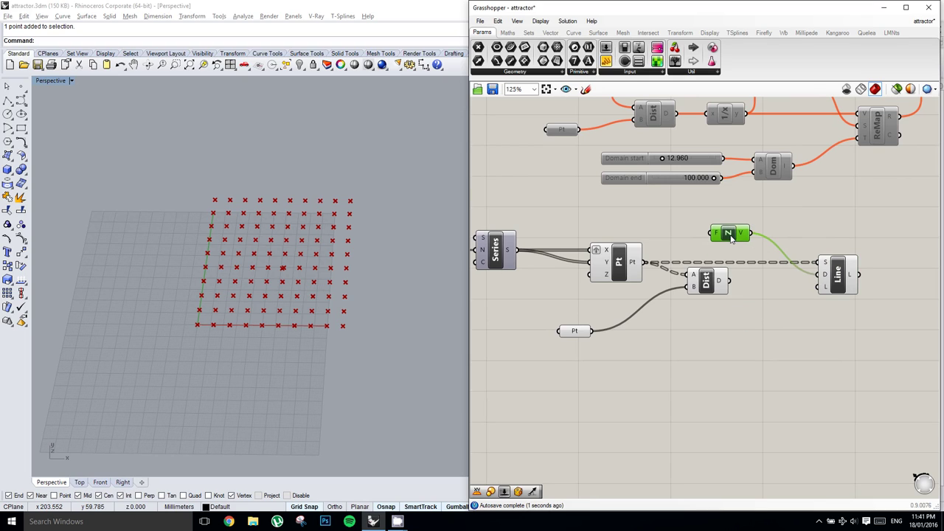
drag(730, 281, 821, 288)
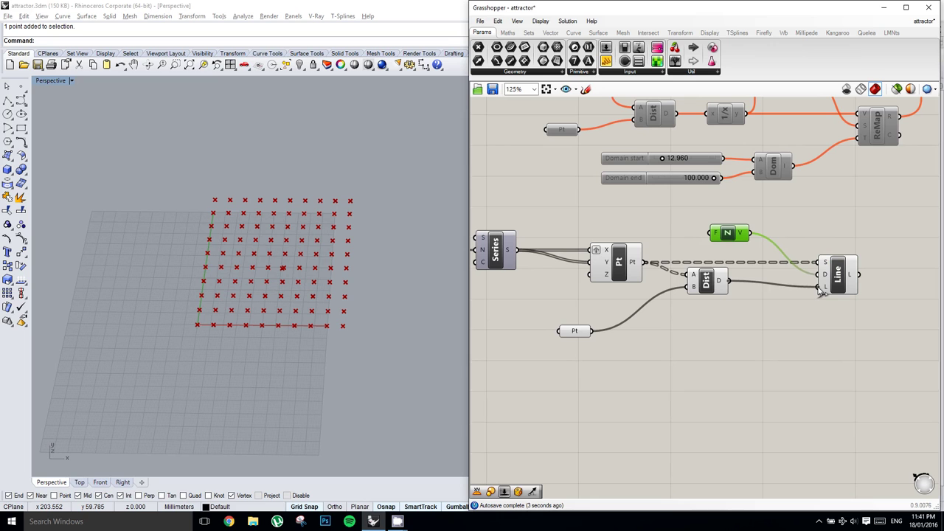
right_drag(380, 278, 332, 208)
- Turn off the preview of the Construct Point, Point, Distance and Unit Z components so only the lines are drawn
right_drag(621, 257, 658, 254)
drag(775, 360, 621, 216)
middle_click(624, 217)
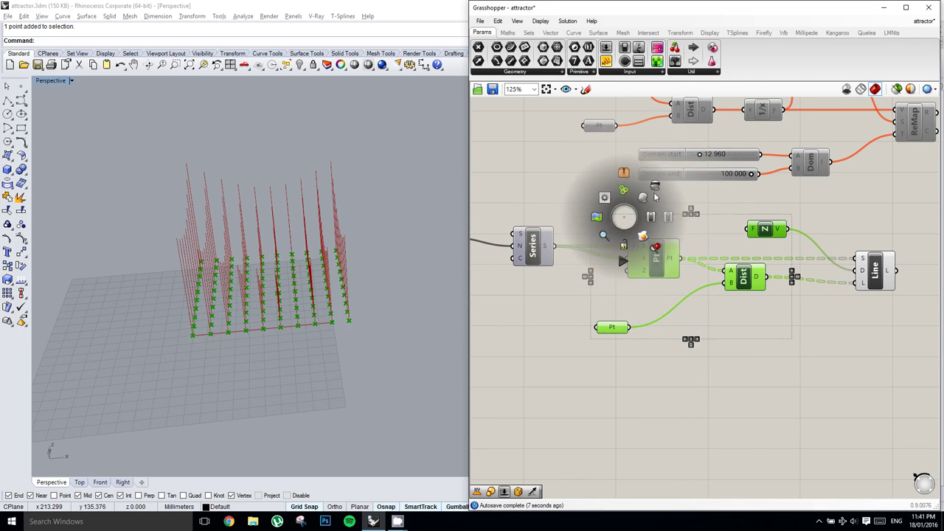
click(655, 196)
right_drag(286, 225, 311, 235)
- Add an End Points component after the Line component and feed the lines into its curve input
right_drag(867, 354, 693, 333)
click(813, 347)
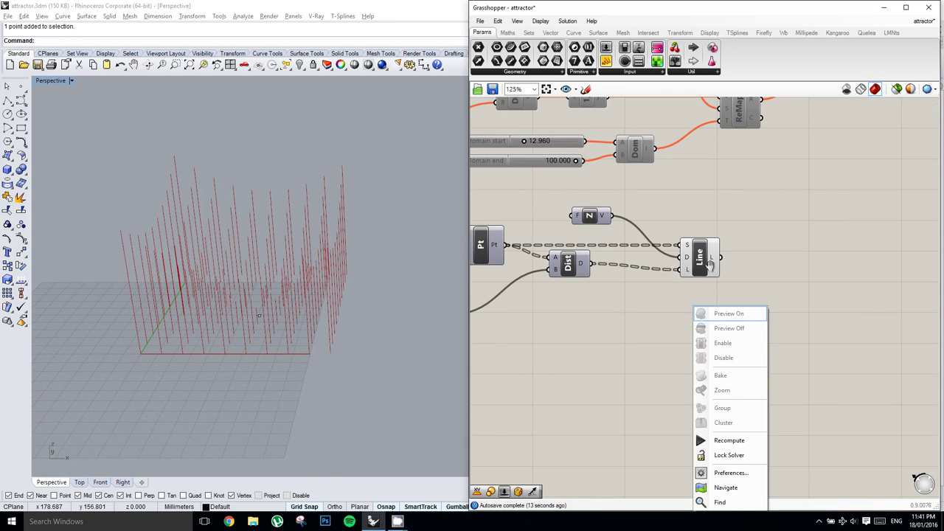
click(733, 271)
double_click(805, 270)
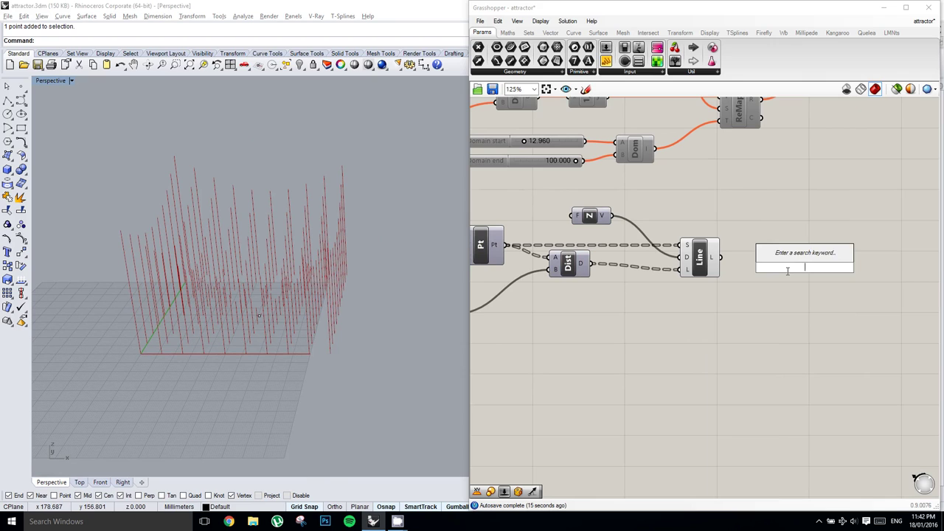
text(end point)
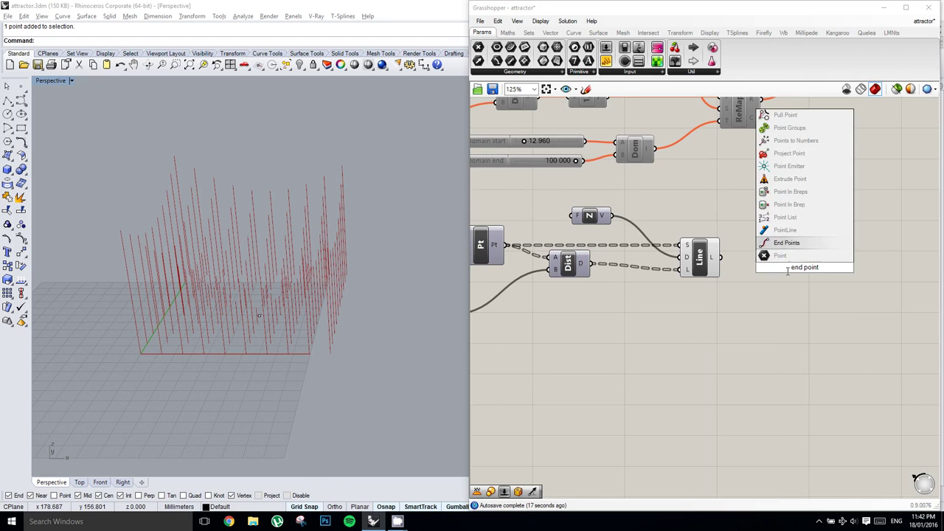
key(Return)
drag(721, 257, 787, 258)
right_drag(812, 264, 796, 240)
click(818, 254)
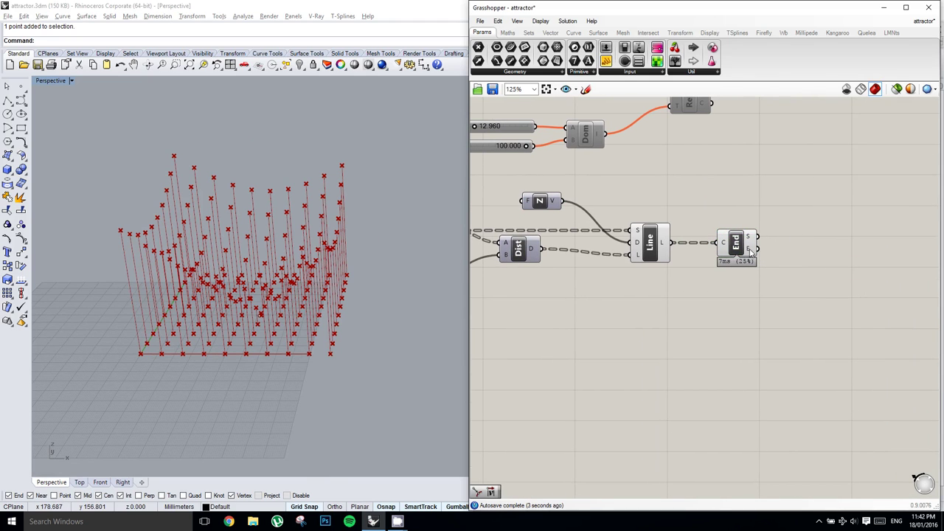
- Add a Surface From Points component after End Points and connect the line end points to its P input
scroll(847, 253, down, 2)
right_drag(727, 270, 790, 269)
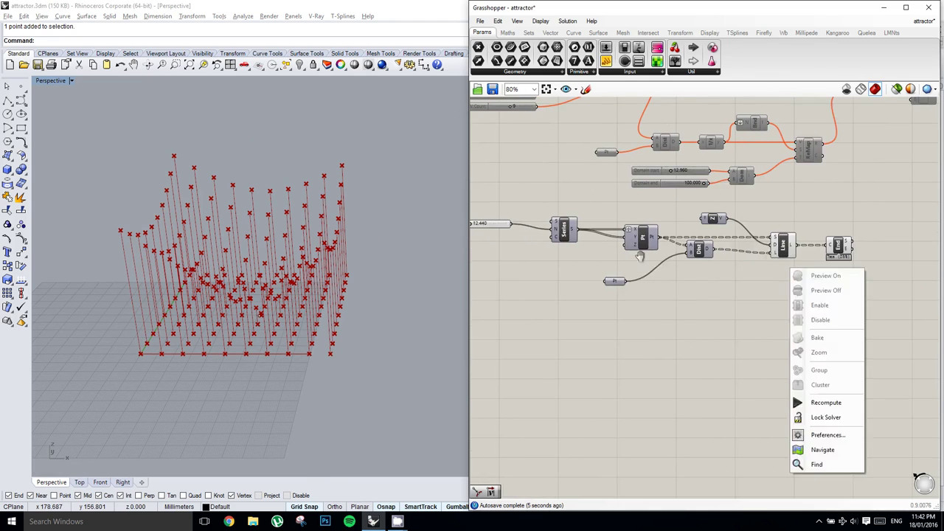
right_drag(640, 257, 596, 259)
right_drag(787, 294, 748, 295)
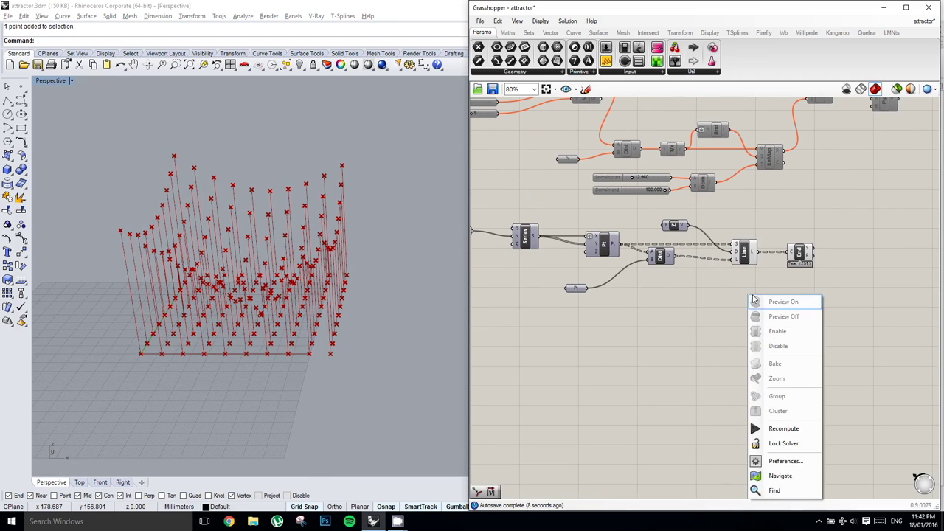
click(720, 284)
double_click(720, 285)
text(surf)
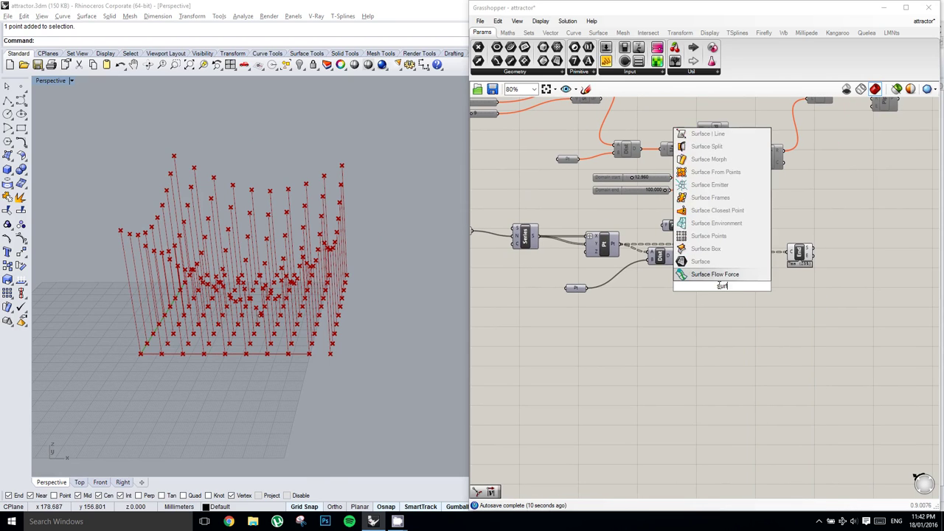
text(ace from po)
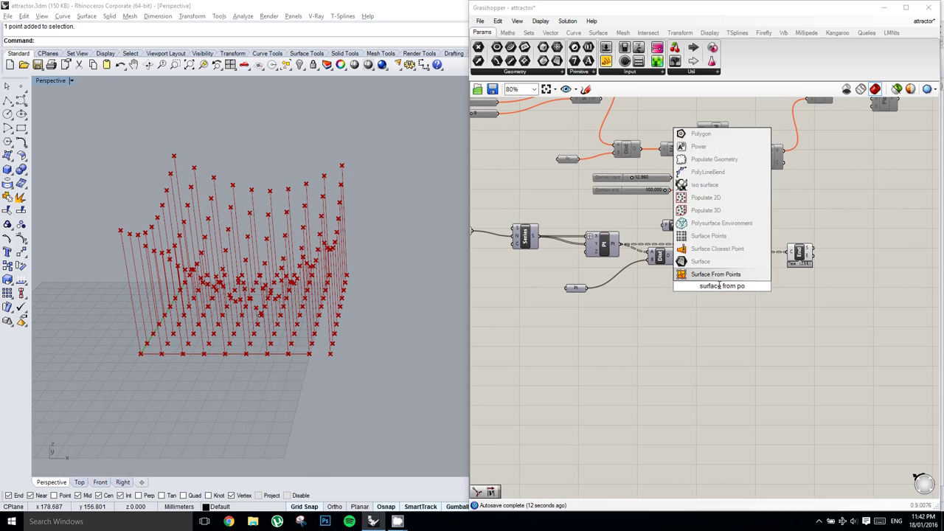
key(Return)
drag(714, 296, 852, 261)
scroll(854, 258, up, 2)
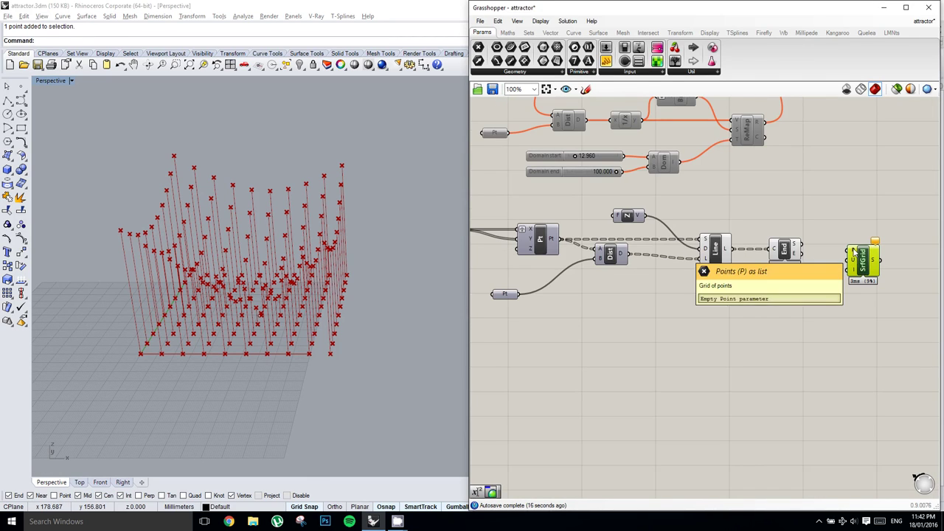
drag(802, 255, 869, 271)
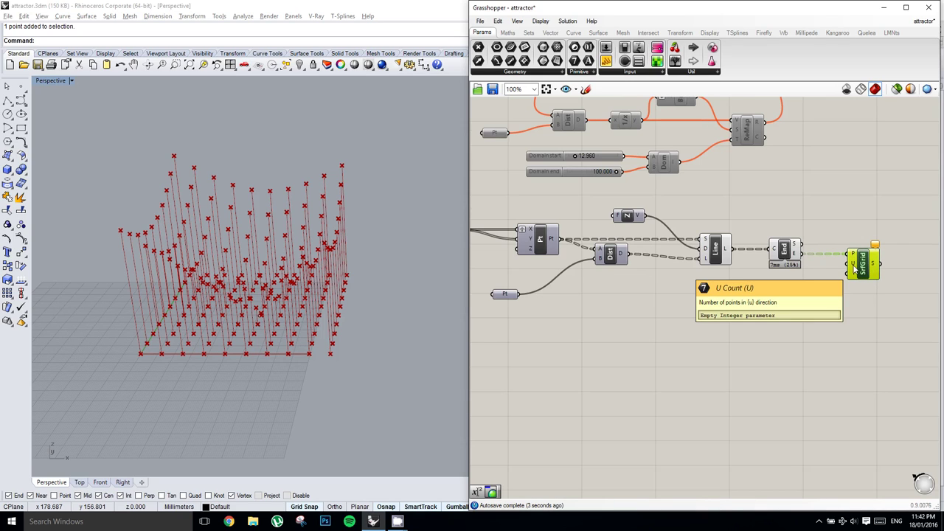
- Add a number slider below the Step slider and set it to integer values with a maximum of 20
right_drag(717, 283, 742, 280)
scroll(741, 280, down, 1)
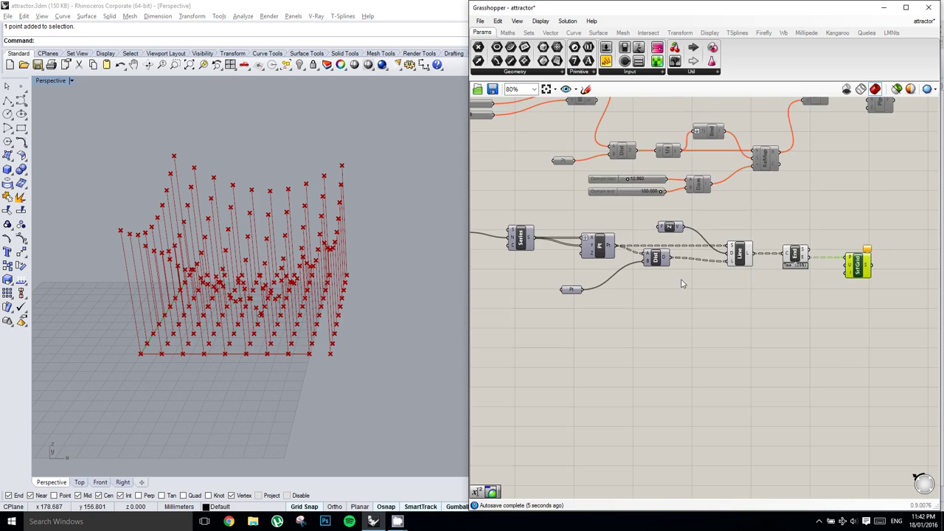
right_drag(675, 278, 745, 269)
drag(530, 229, 523, 234)
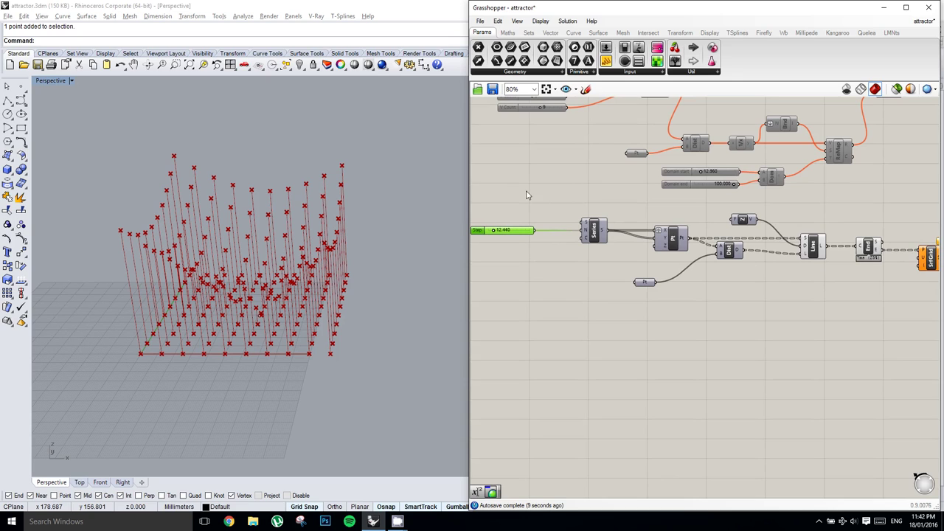
drag(606, 47, 485, 257)
double_click(502, 254)
double_click(504, 282)
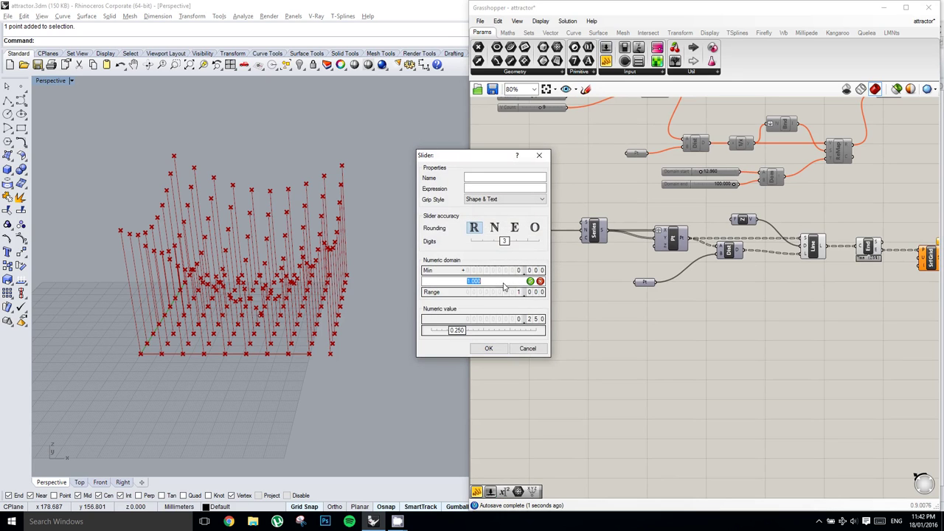
text(20)
click(494, 227)
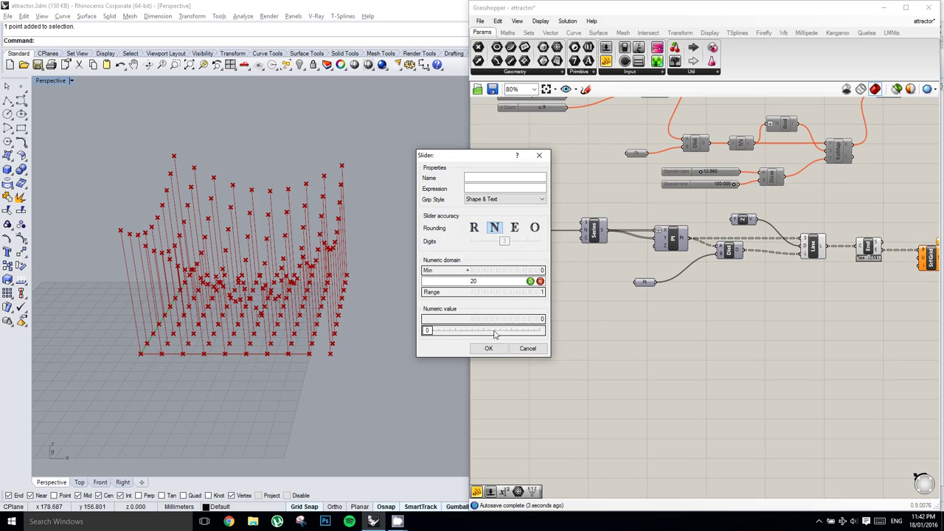
click(490, 348)
double_click(518, 256)
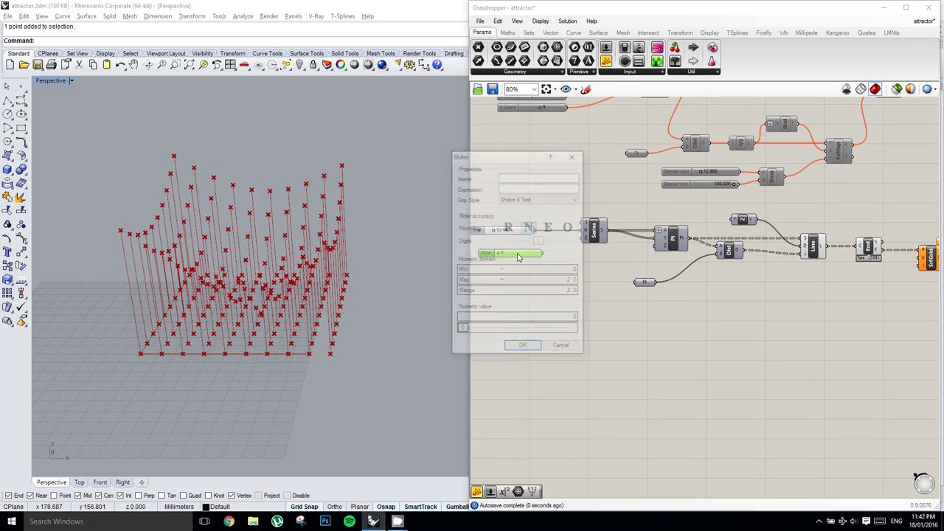
key(Return)
- Set the new slider to 10 and connect it to the Series count and the Surface From Points U count
scroll(518, 256, up, 3)
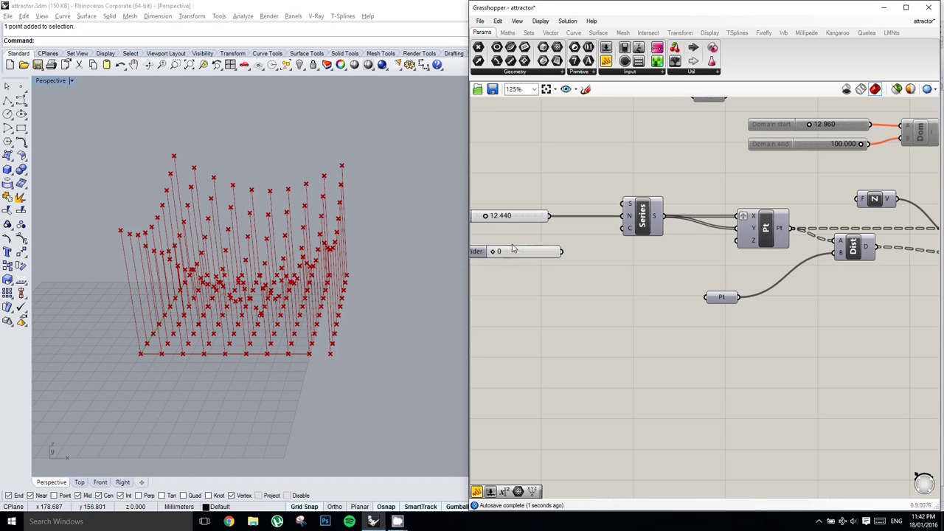
click(518, 256)
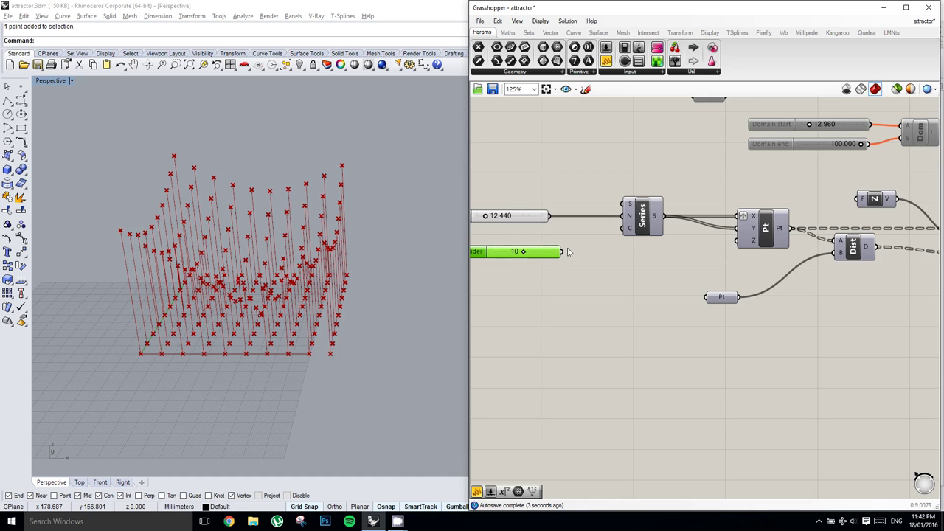
scroll(576, 249, down, 3)
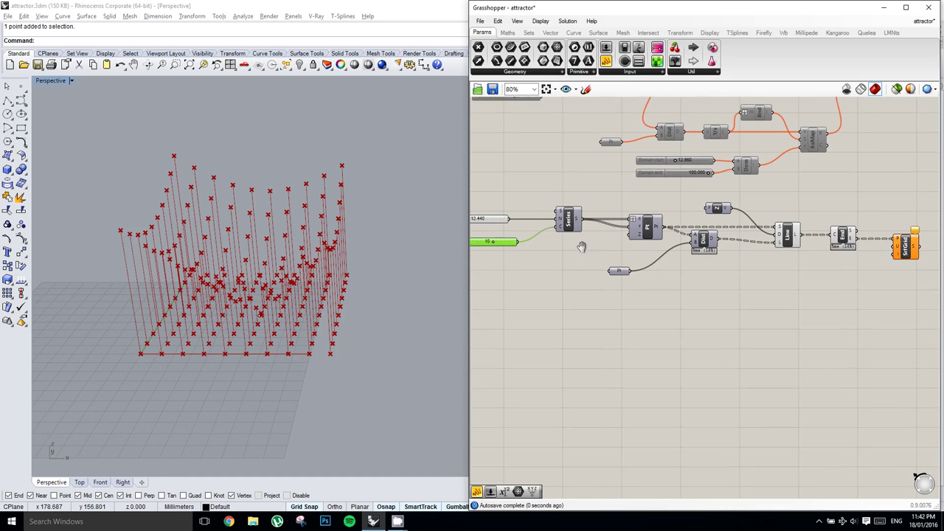
drag(519, 242, 891, 247)
- Flatten the P input of Surface From Points to generate the surface, and shift the component slightly away from End Points
right_drag(899, 271, 802, 273)
right_click(803, 274)
scroll(805, 267, up, 2)
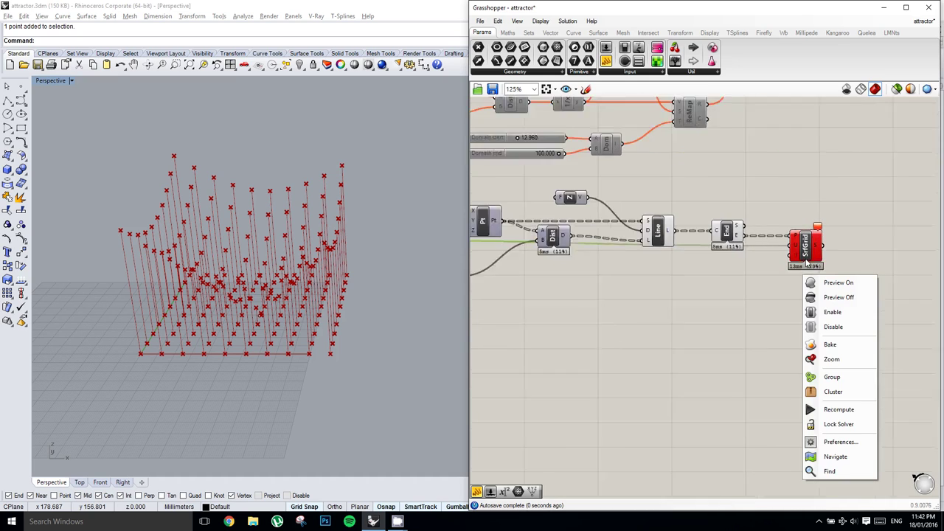
click(753, 259)
scroll(795, 240, up, 1)
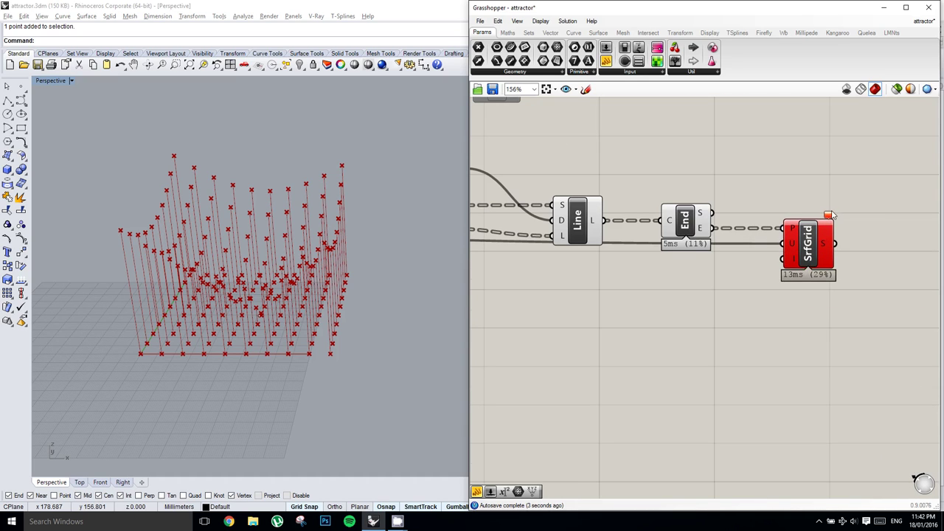
mouse_move(829, 217)
right_click(794, 233)
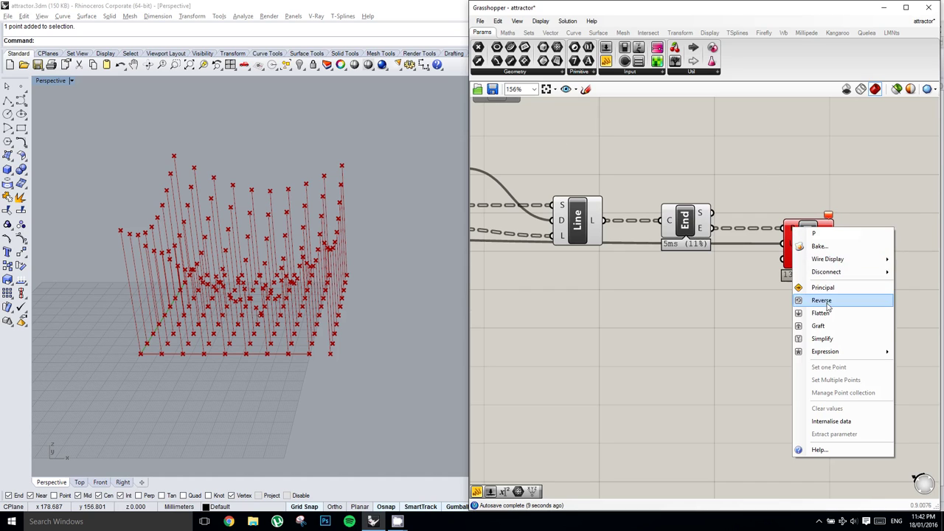
click(834, 314)
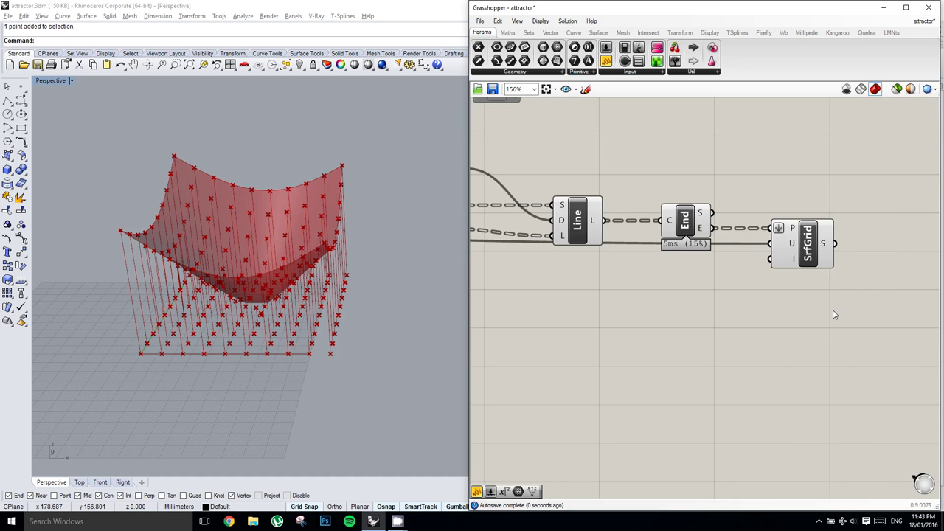
drag(807, 251, 821, 251)
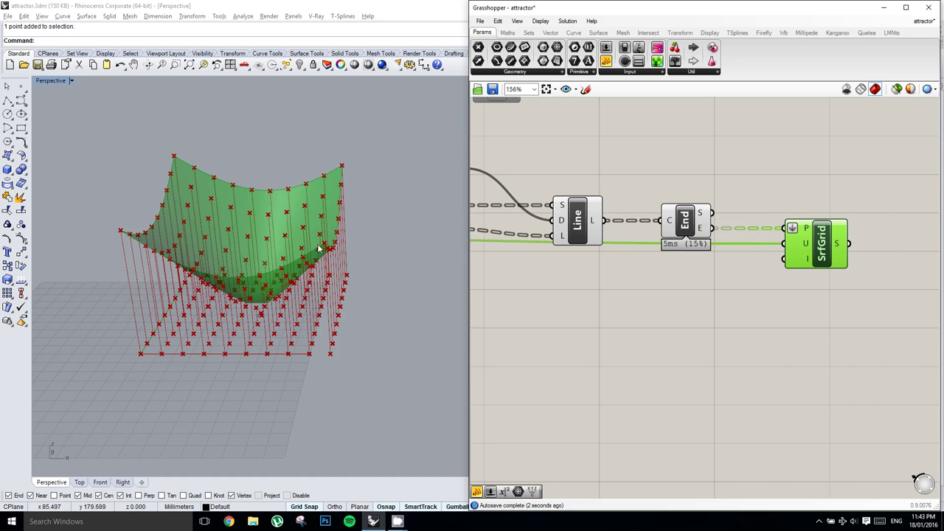
- Examine the generated surface from different angles and review the component chain that produces it
mouse_move(318, 249)
right_down()
mouse_move(308, 273)
mouse_move(310, 266)
right_up()
right_drag(601, 270, 701, 256)
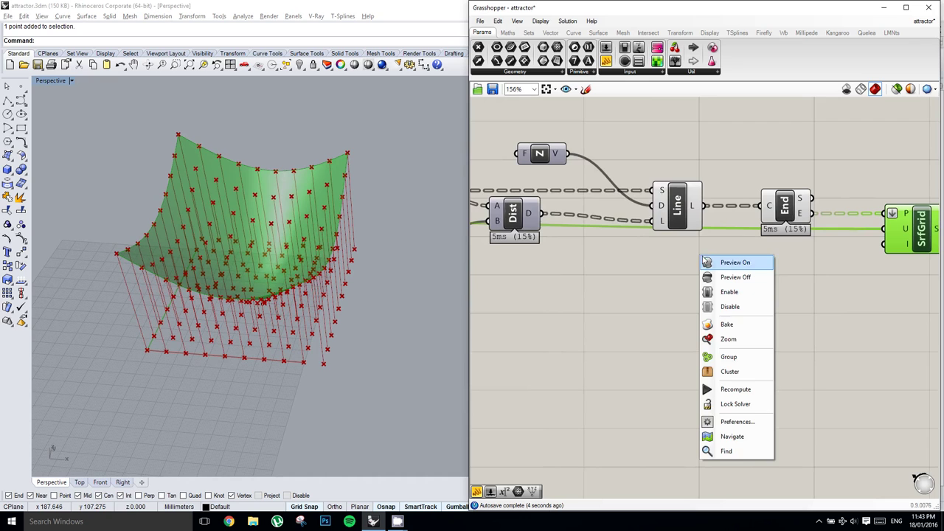
right_drag(642, 254, 678, 250)
scroll(678, 250, down, 3)
mouse_move(303, 242)
right_down()
mouse_move(350, 169)
mouse_move(295, 240)
right_up()
right_drag(752, 266, 752, 266)
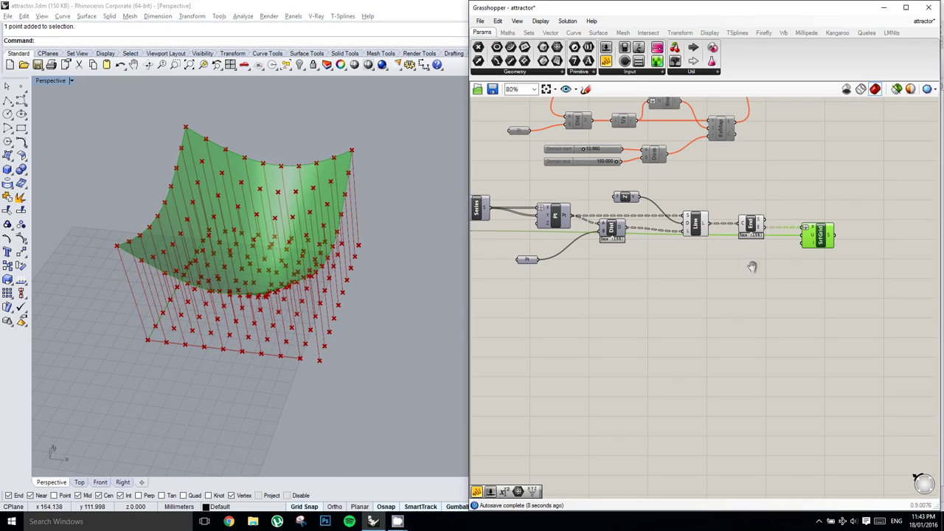
scroll(752, 267, up, 2)
scroll(792, 227, up, 1)
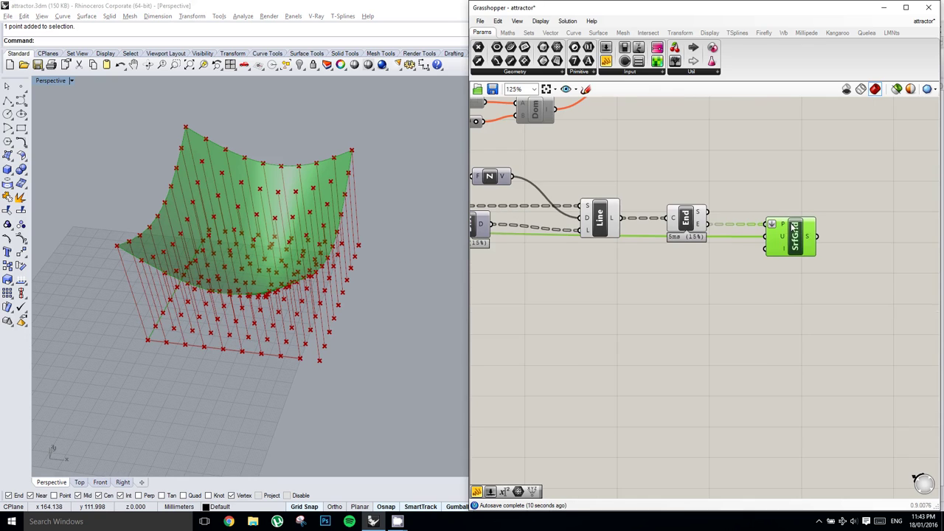
- Move Surface From Points farther from End Points and turn off the preview of the Line and End Points components
drag(786, 230, 804, 230)
right_drag(172, 230, 361, 238)
right_drag(723, 248, 773, 247)
drag(765, 264, 625, 179)
middle_click(626, 178)
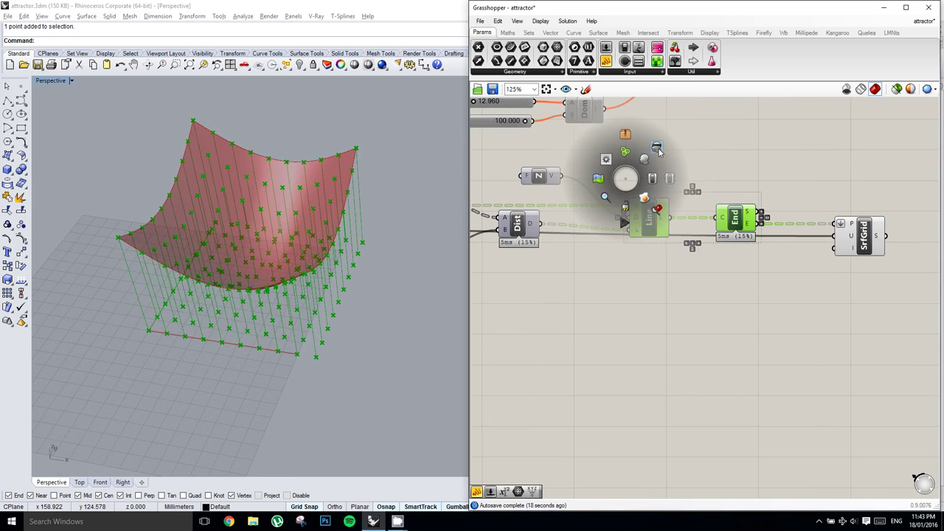
click(657, 148)
- Raise the preview mesh quality so the surface draws smoothly, and inspect its lowest area near the attractor point
right_drag(385, 234, 339, 232)
right_drag(837, 268, 751, 270)
right_click(753, 249)
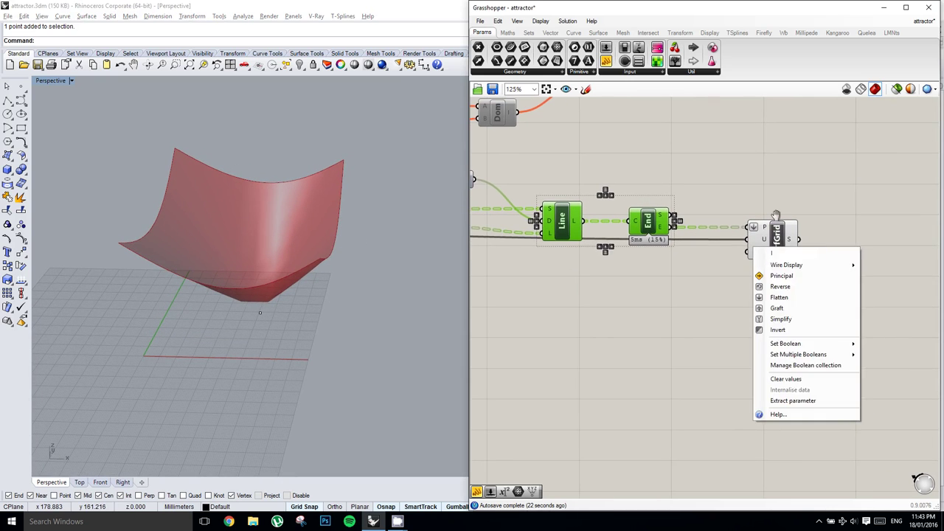
scroll(788, 222, up, 3)
right_drag(255, 207, 274, 184)
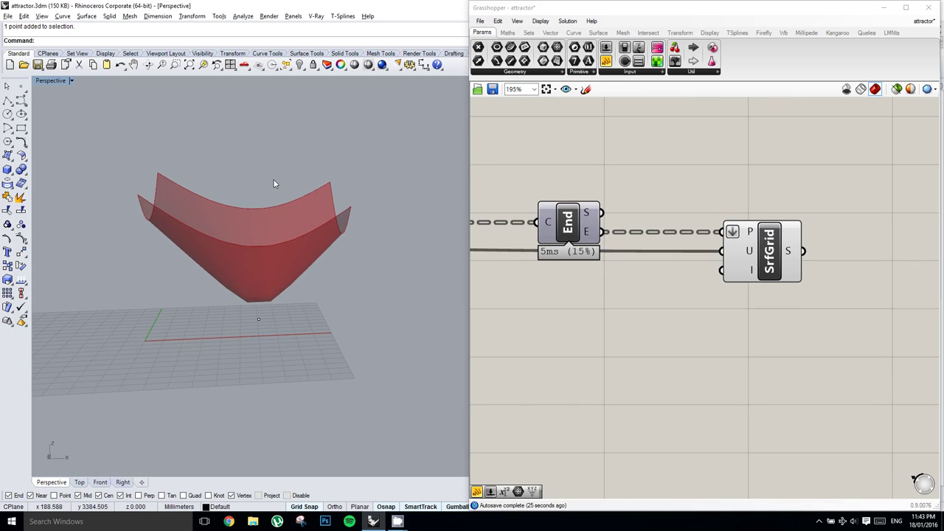
click(910, 88)
click(888, 136)
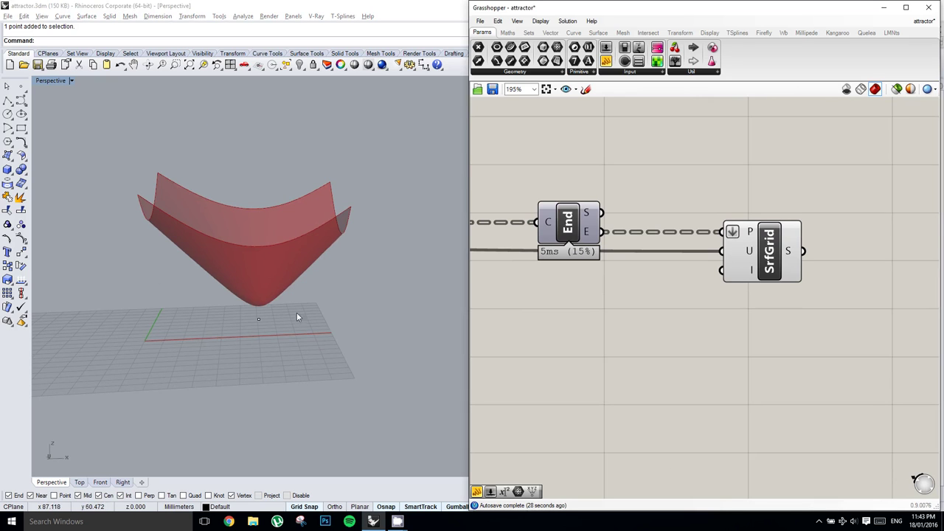
right_drag(297, 314, 253, 317)
scroll(286, 276, up, 6)
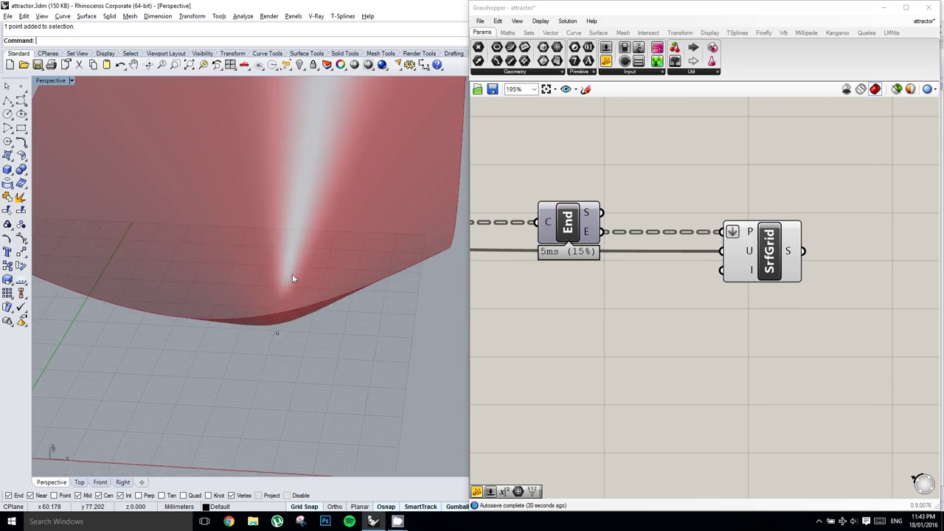
- Move the attractor point away from the surface's lowest edge toward the middle of the grid and view the reshaped surface
right_drag(292, 276, 318, 249)
scroll(304, 281, down, 6)
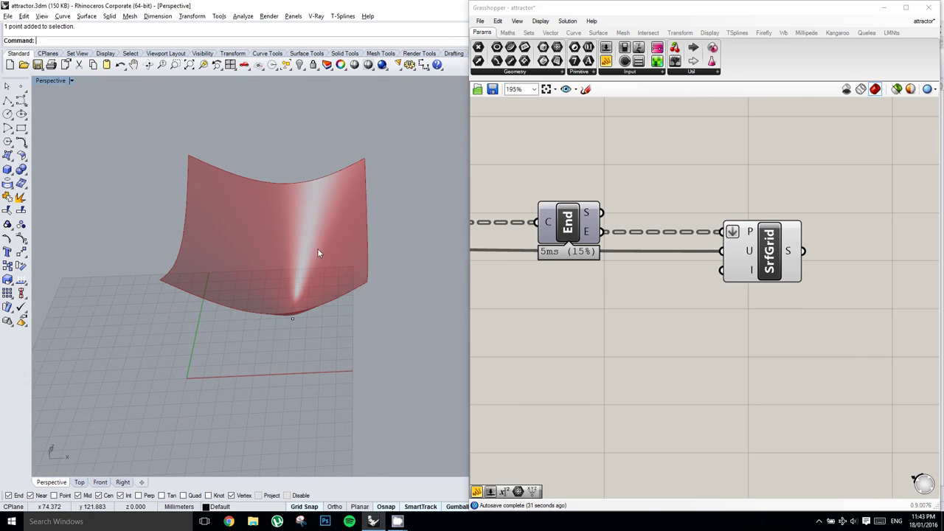
right_drag(774, 199, 804, 213)
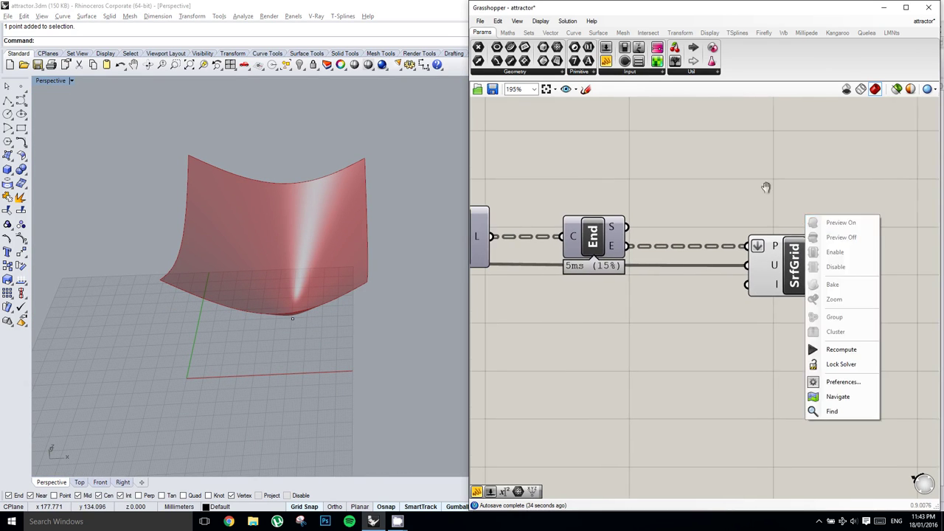
right_drag(765, 185, 830, 175)
scroll(833, 191, down, 5)
scroll(833, 193, down, 1)
right_click(767, 216)
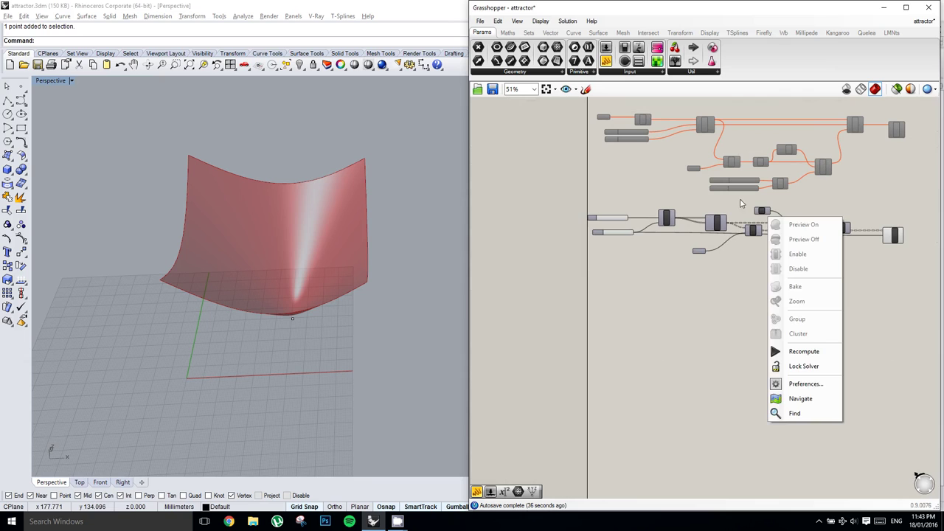
drag(261, 280, 299, 326)
right_drag(342, 274, 335, 292)
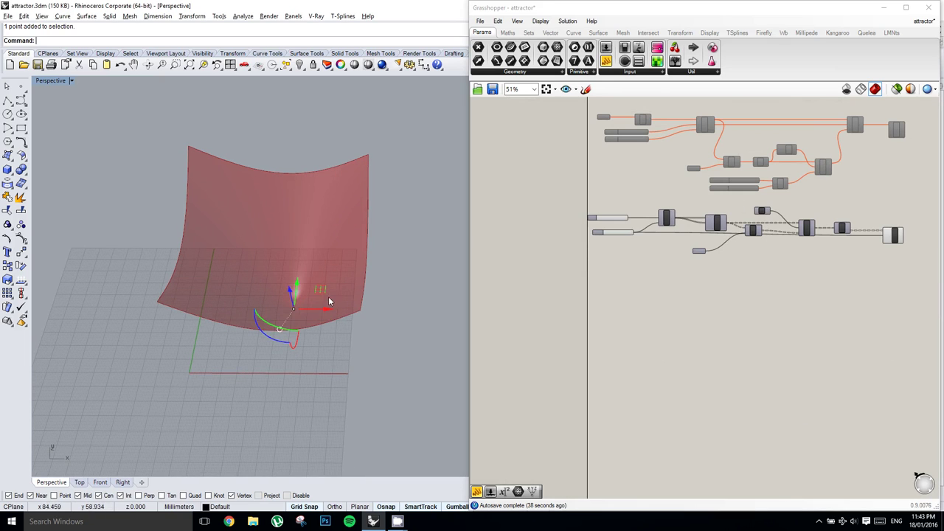
drag(324, 289, 276, 281)
right_drag(317, 249, 306, 269)
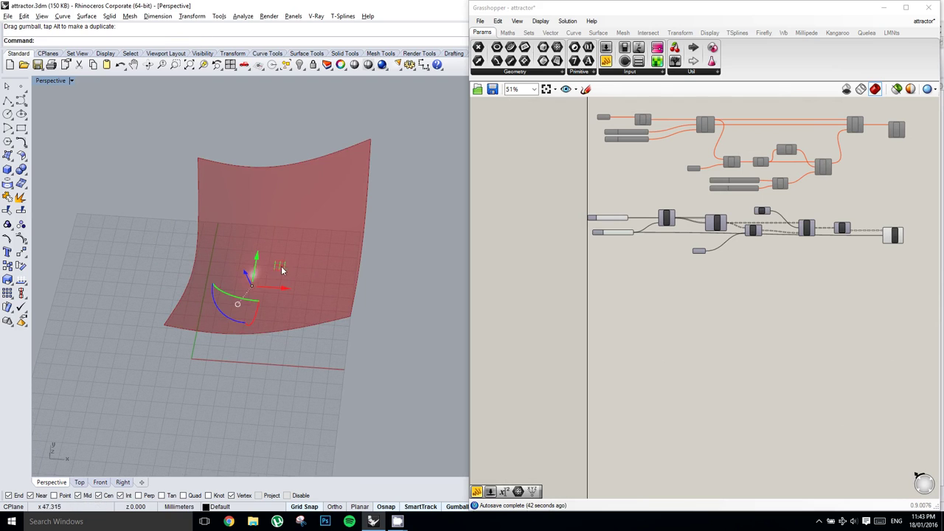
- Move the attractor point again from the middle of the grid to near the far X edge, viewing the surface as it reshapes
drag(282, 271, 318, 285)
right_drag(318, 285, 230, 243)
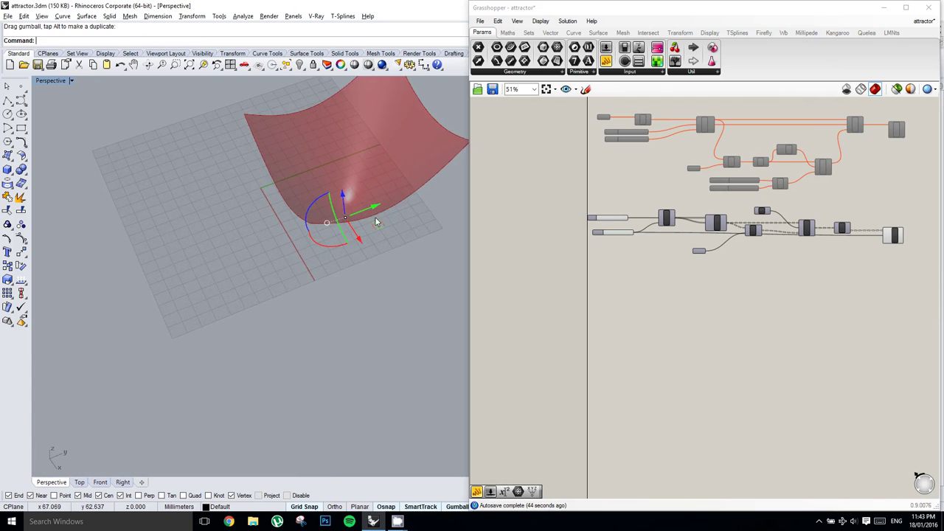
right_drag(334, 230, 356, 235)
drag(376, 226, 436, 198)
right_drag(303, 203, 359, 236)
drag(348, 204, 357, 226)
right_drag(357, 227, 369, 184)
scroll(682, 229, up, 3)
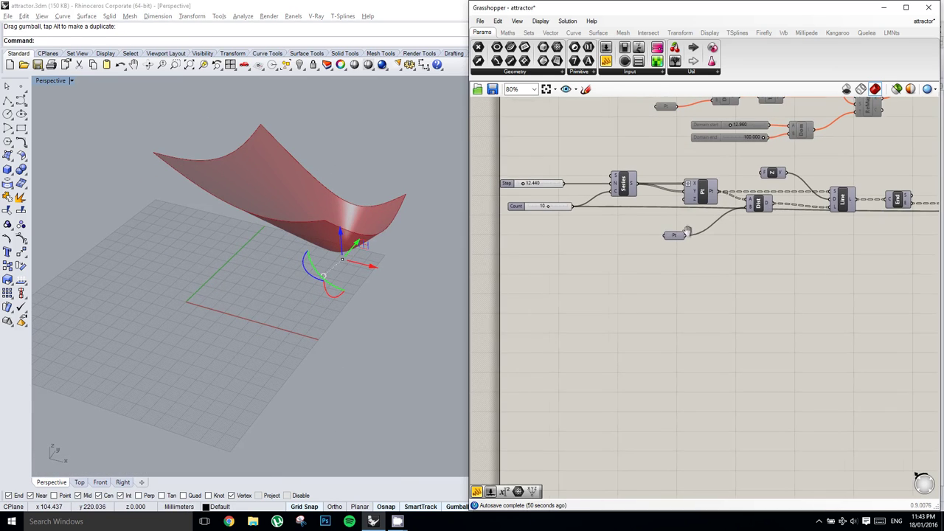
right_drag(419, 215, 410, 253)
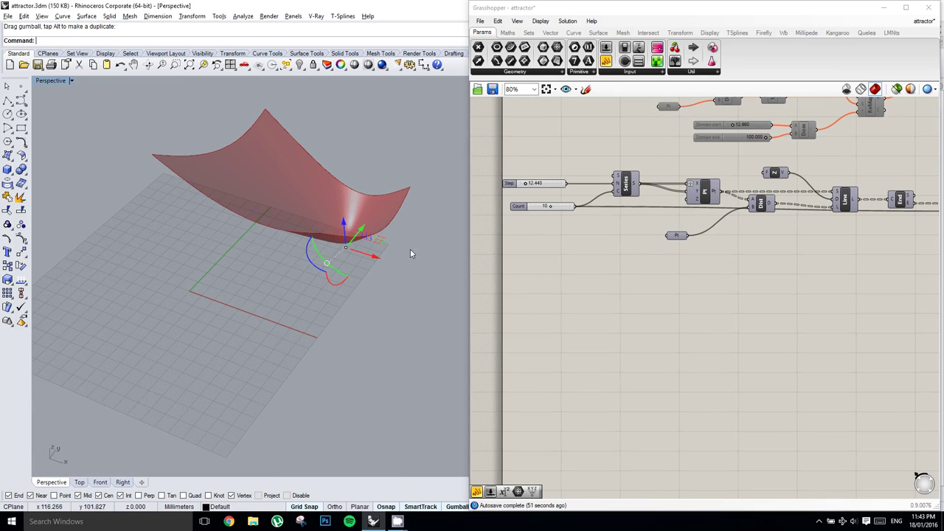
- Place a second Rhino point on the construction plane inside the grid, nearer the origin, and select it
click(21, 87)
key(Return)
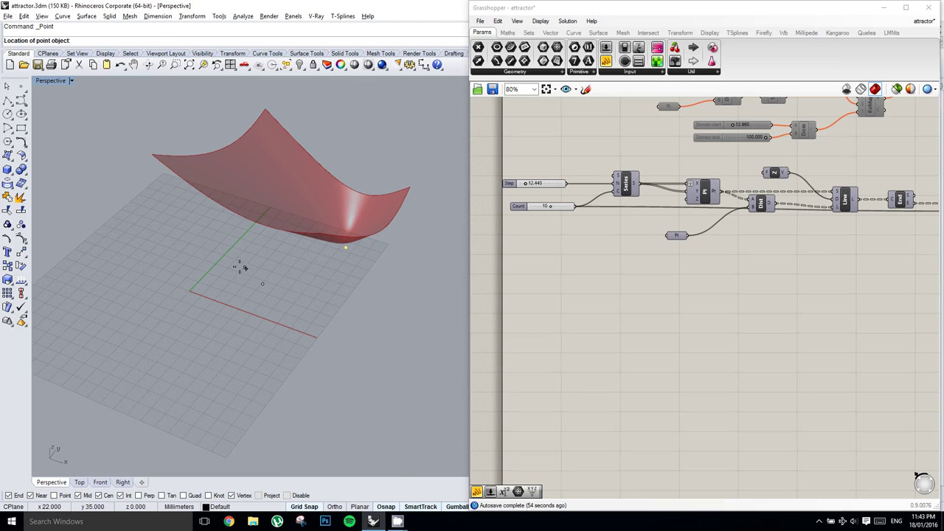
key(Escape)
drag(238, 258, 281, 302)
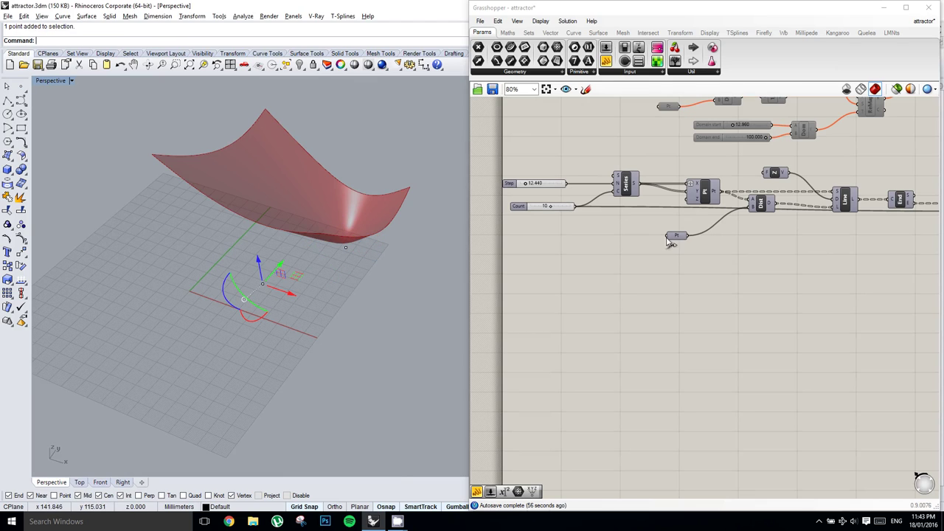
- Duplicate the Point parameter below the original and assign both Rhino points to the copy with Set Multiple Points
shift+drag(328, 222, 404, 278)
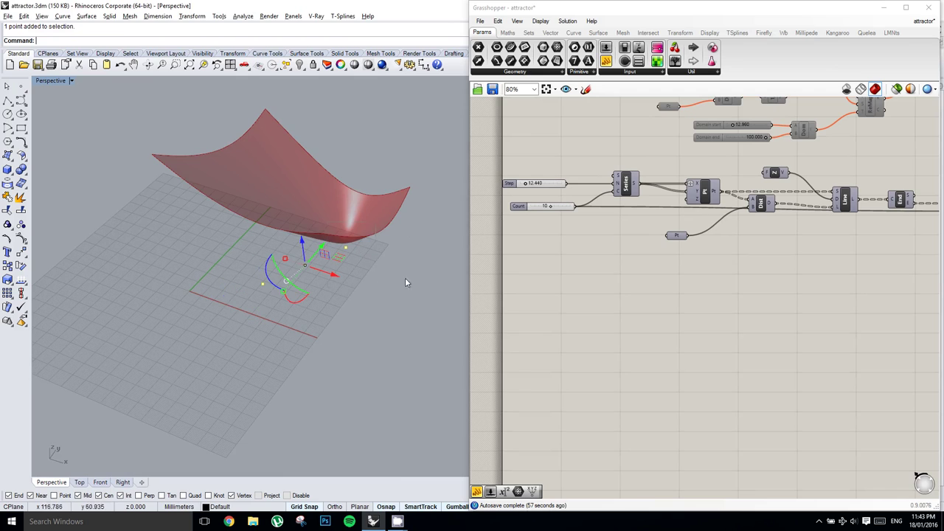
click(674, 236)
alt+drag(677, 262, 677, 260)
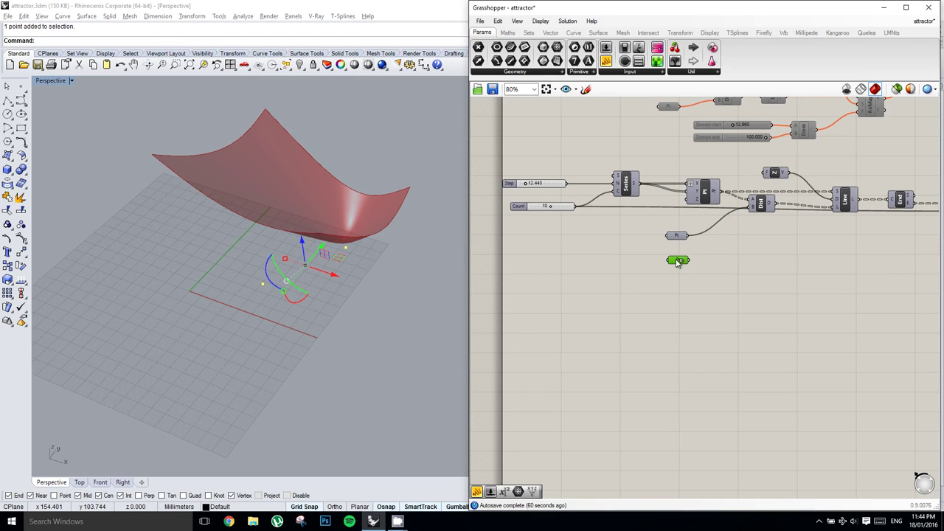
right_click(676, 261)
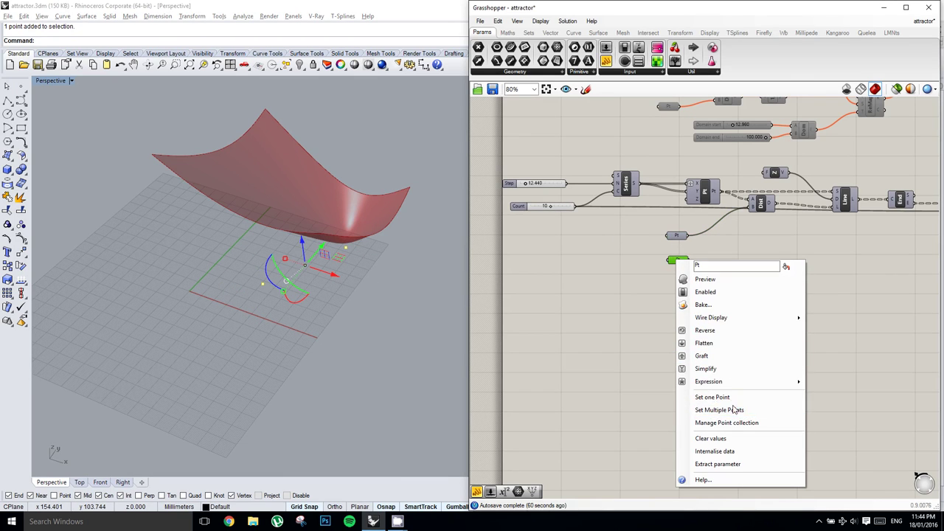
scroll(721, 274, up, 2)
right_click(718, 274)
click(757, 258)
- Connect the duplicated Point parameter to the B input of Distance in place of the original point, and view the surface
right_drag(759, 257, 689, 261)
click(697, 198)
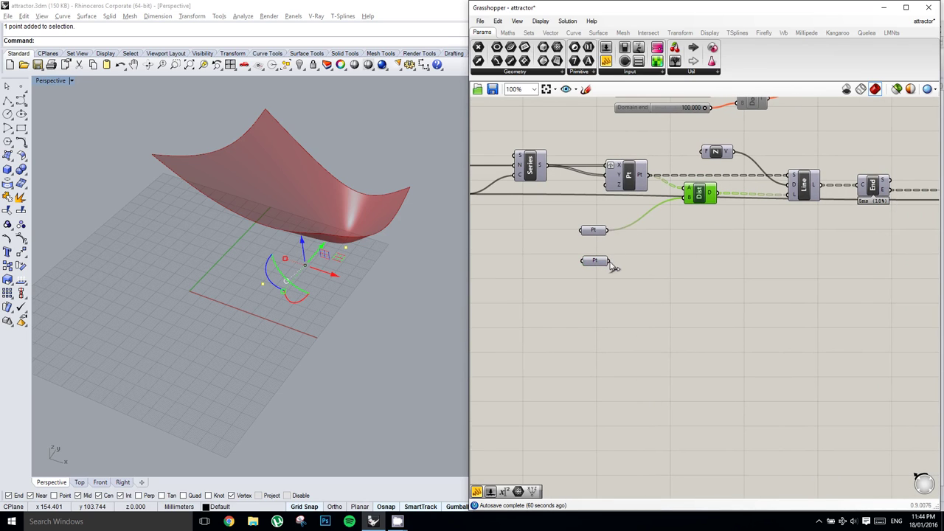
shift+drag(608, 262, 686, 203)
right_drag(296, 260, 254, 251)
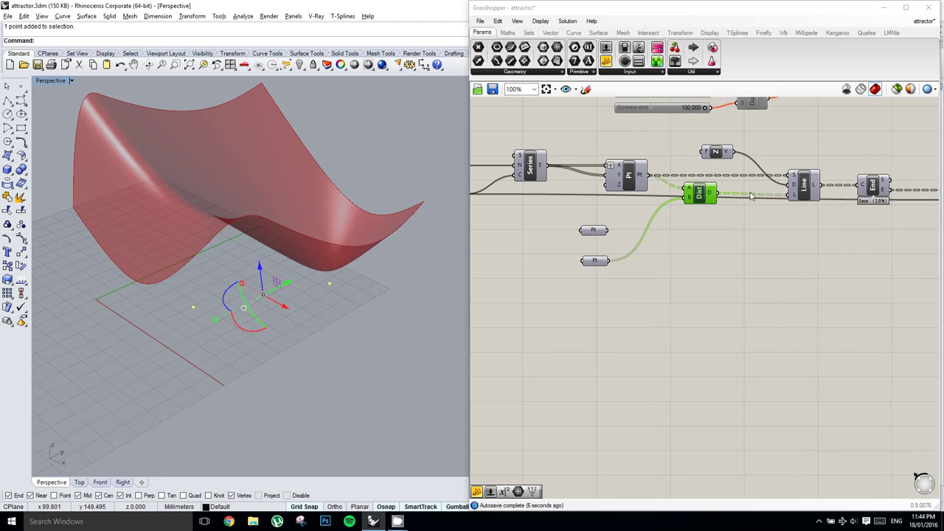
- Examine the A and B inputs of Distance and follow its output through the components that build the surface
right_drag(750, 193, 736, 202)
drag(689, 206, 687, 209)
scroll(684, 209, up, 3)
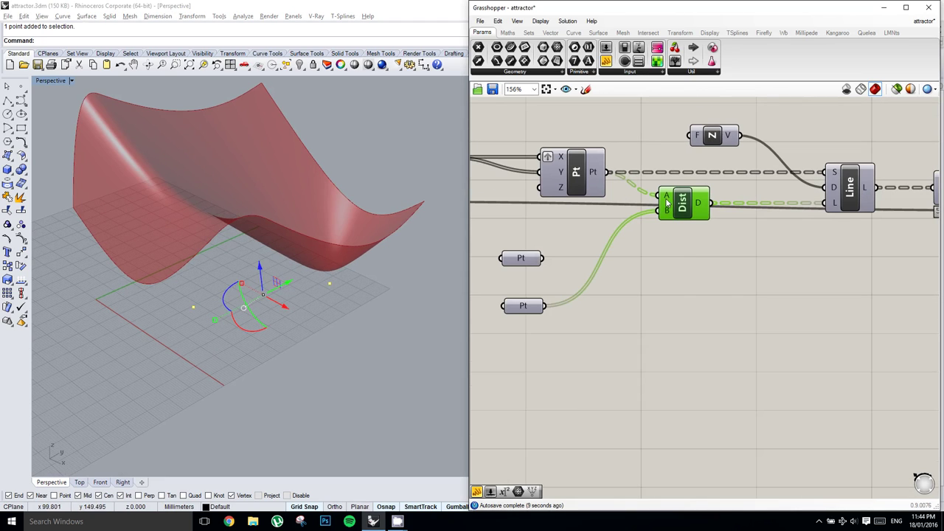
right_drag(678, 214, 725, 201)
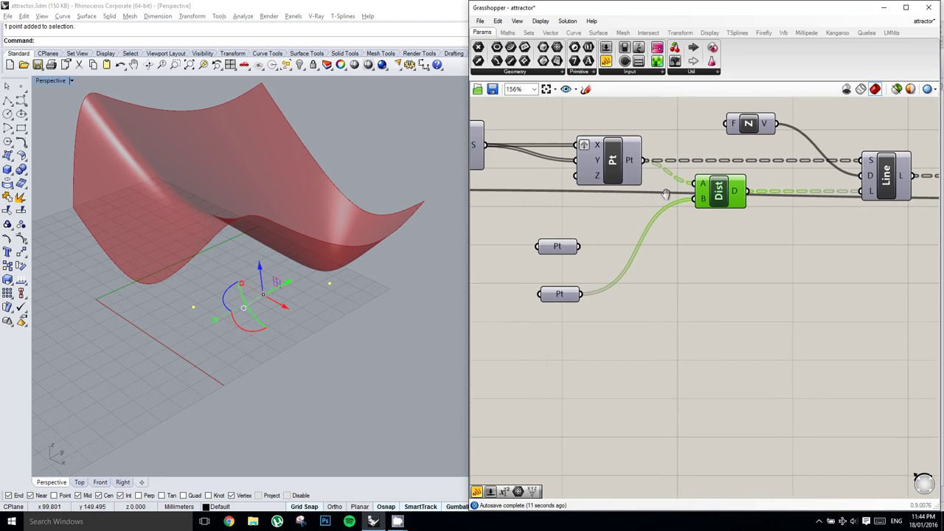
shift+right_drag(196, 234, 199, 231)
right_drag(756, 221, 649, 194)
scroll(724, 222, down, 2)
- Turn on the preview of the Line component and view the vertical lines beneath the surface
click(626, 195)
click(714, 196)
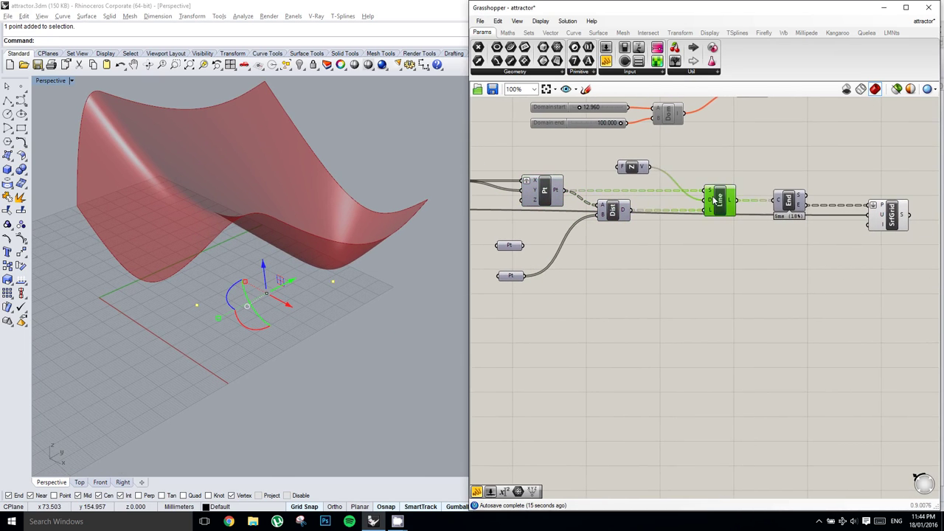
middle_click(712, 196)
click(731, 178)
right_drag(283, 225, 305, 244)
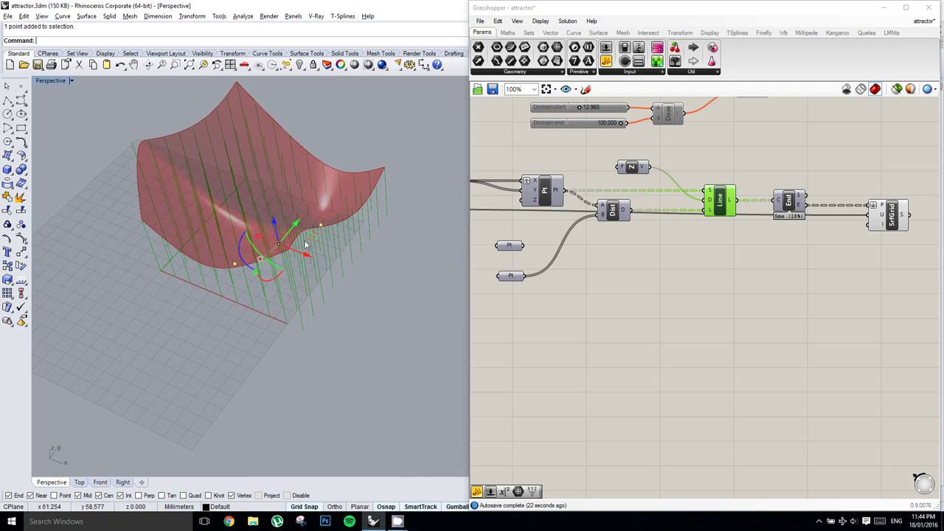
- Examine how the lines and surface relate to each of the two attractor points from several angles
click(356, 305)
drag(302, 211, 352, 264)
right_drag(323, 247, 312, 261)
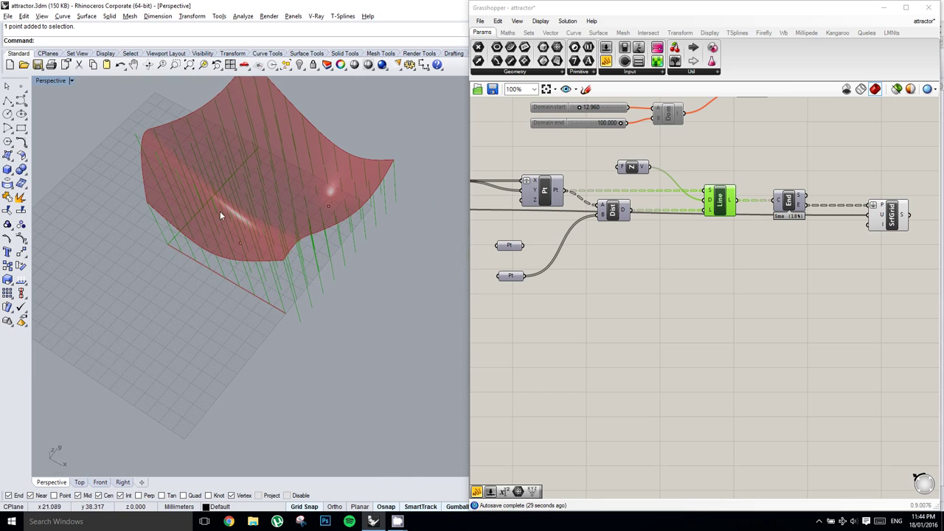
drag(281, 175, 356, 241)
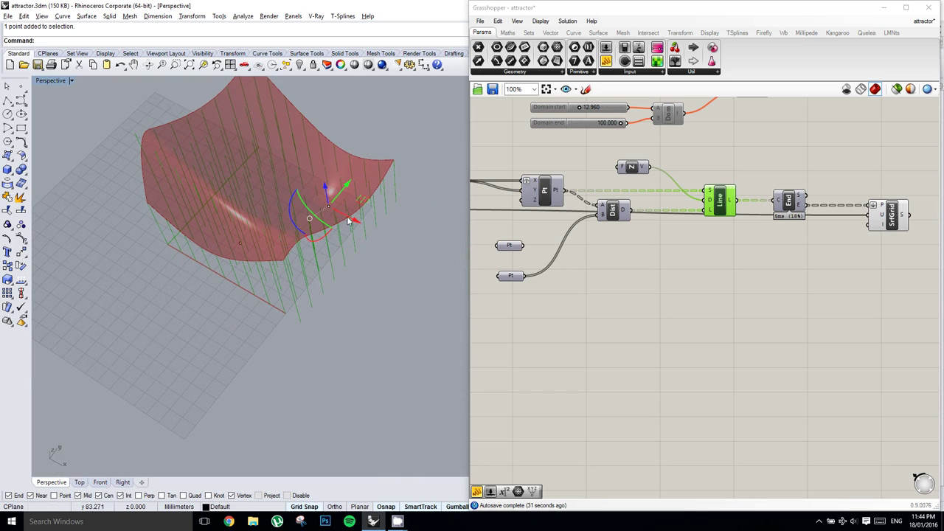
mouse_move(351, 225)
right_down()
mouse_move(332, 271)
mouse_move(354, 241)
right_up()
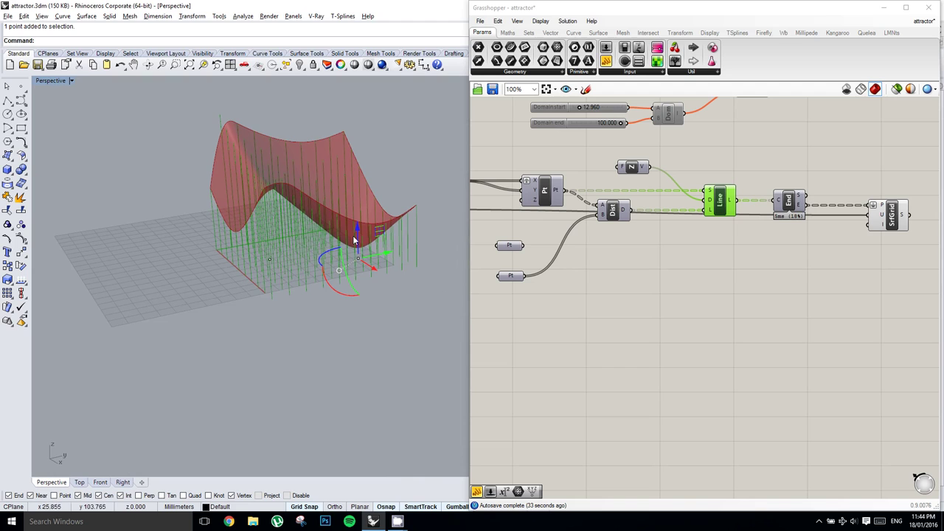
right_drag(646, 219, 636, 225)
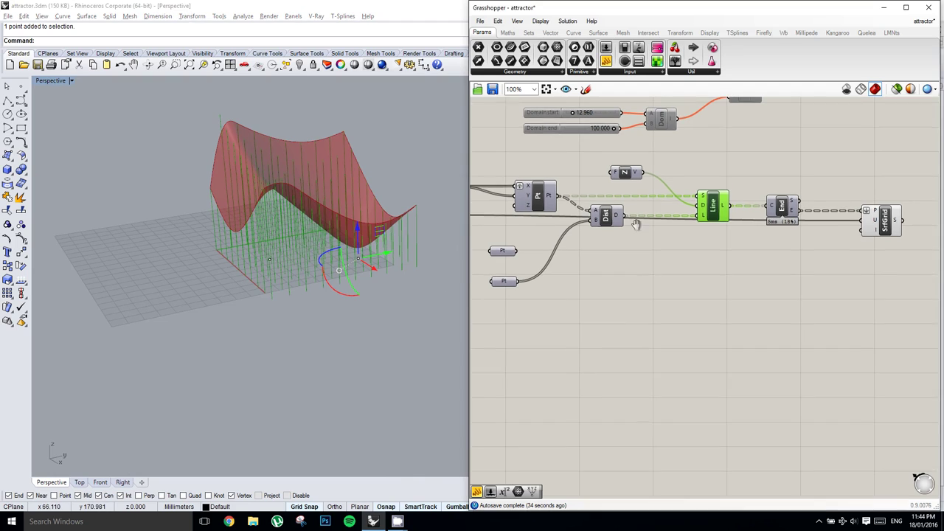
click(400, 290)
right_drag(363, 259, 342, 247)
right_drag(221, 204, 299, 228)
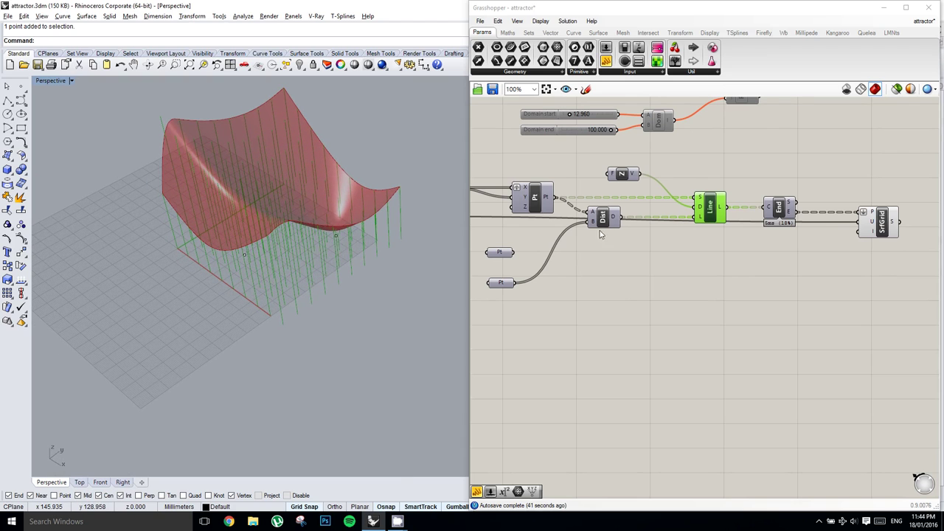
- Inspect the data structure arriving at the A input of the Distance component
right_drag(604, 222, 652, 219)
scroll(644, 222, up, 1)
scroll(654, 219, up, 1)
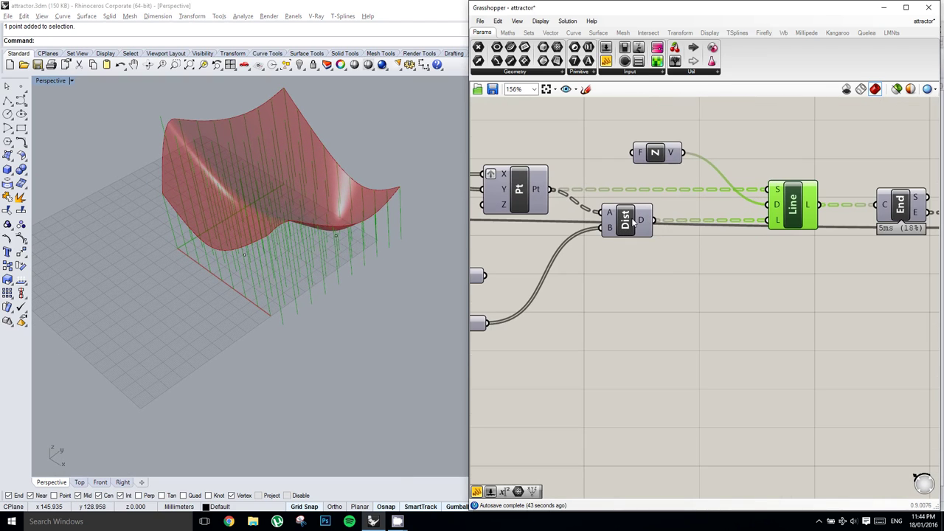
mouse_move(611, 215)
right_drag(592, 239, 631, 235)
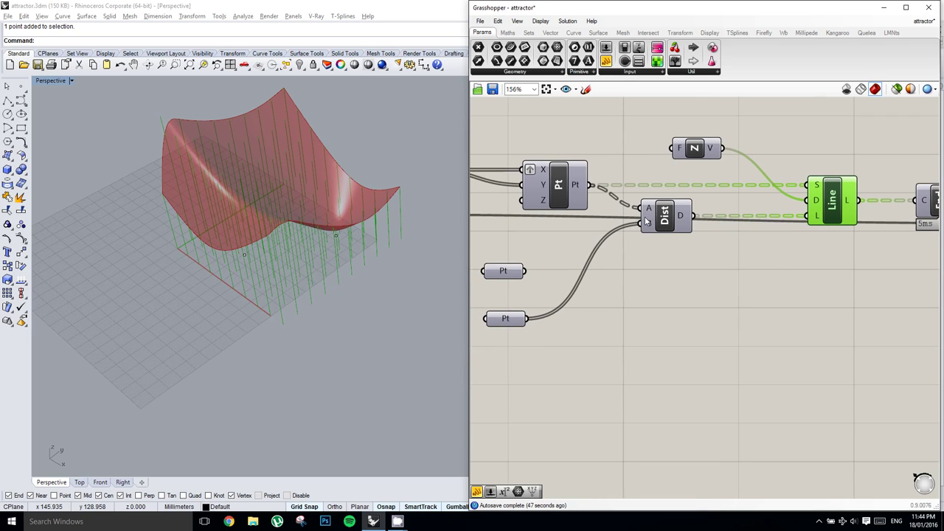
scroll(647, 220, up, 1)
click(658, 213)
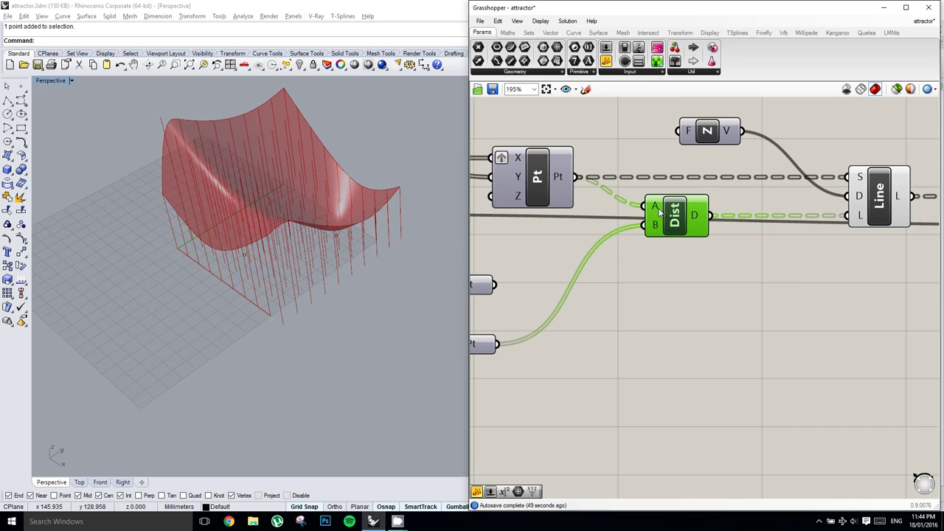
mouse_move(656, 211)
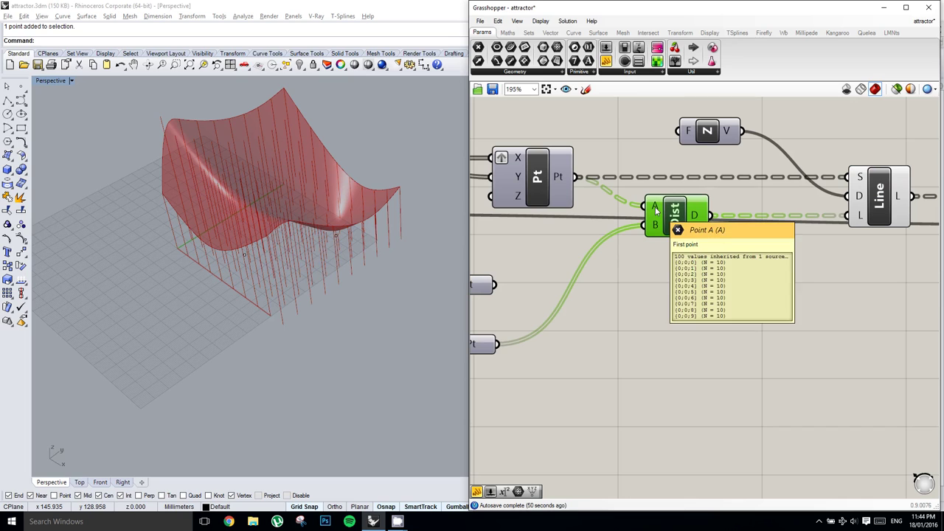
- Flatten the Pt output of the Construct Point component and view the effect on the surface
right_click(563, 182)
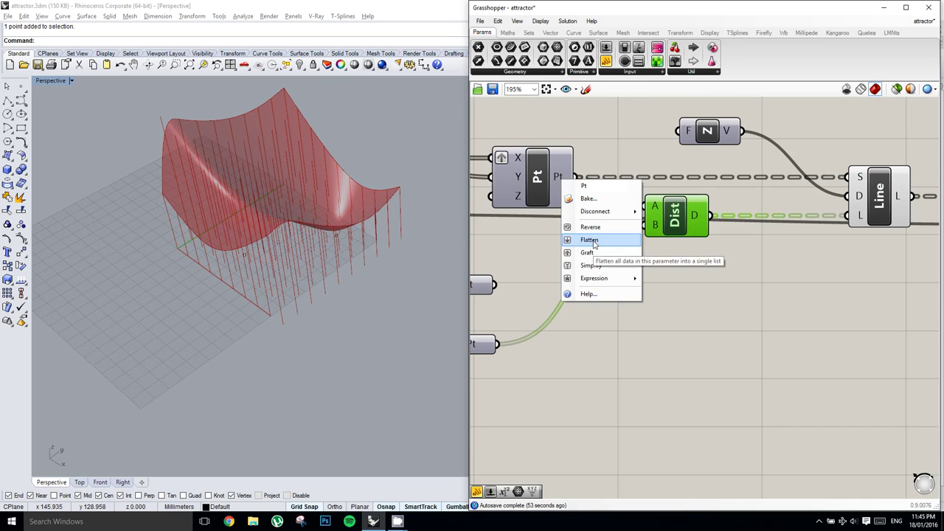
click(583, 241)
right_drag(343, 213, 336, 210)
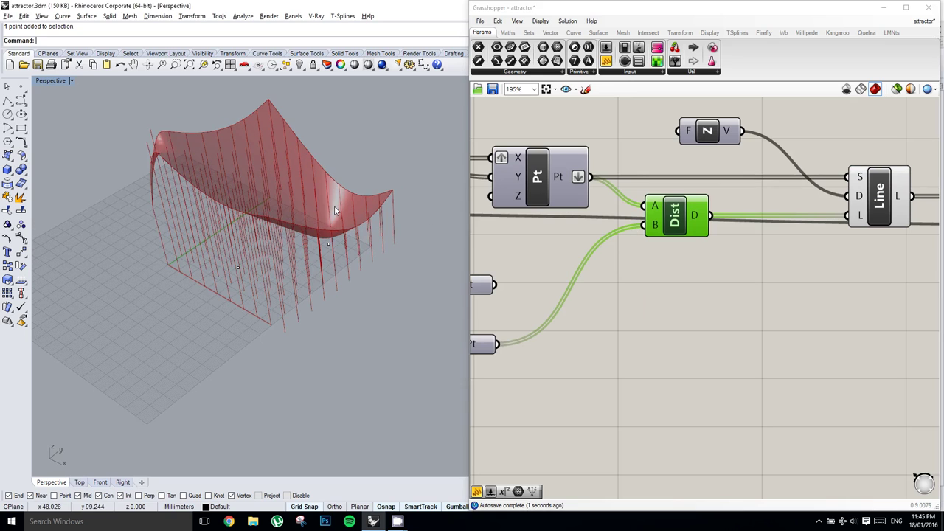
- Graft the B input of the Distance component so each attractor point gets its own branch
right_click(659, 226)
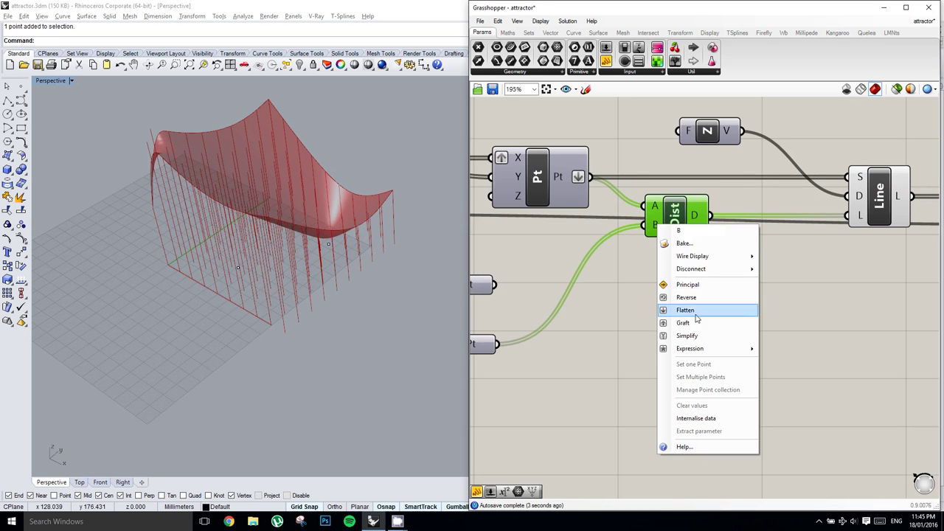
click(700, 324)
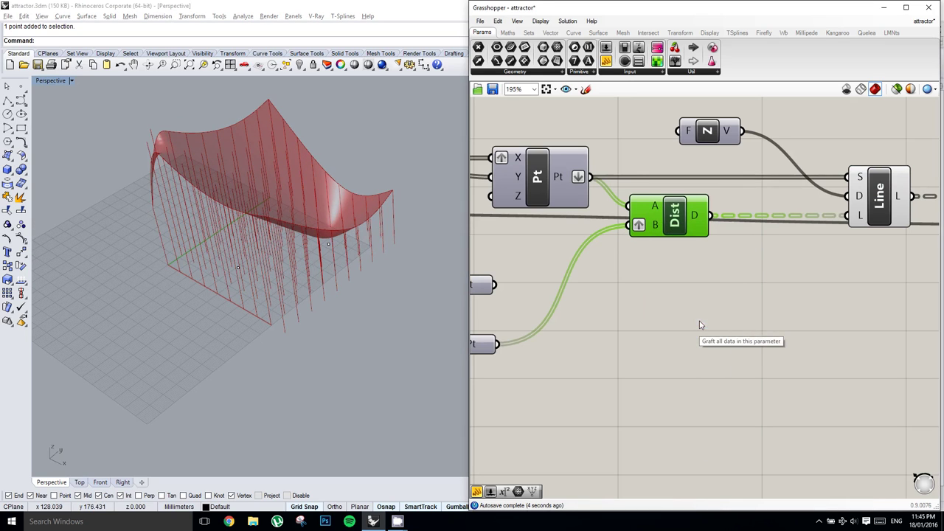
scroll(573, 224, down, 3)
- Inspect the data branches in the D output of the Distance component
right_click(665, 220)
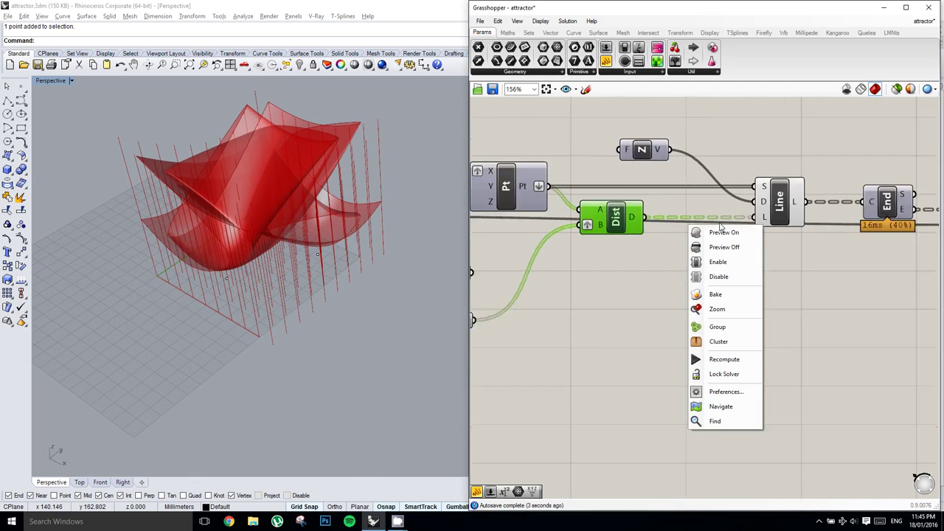
scroll(636, 220, up, 1)
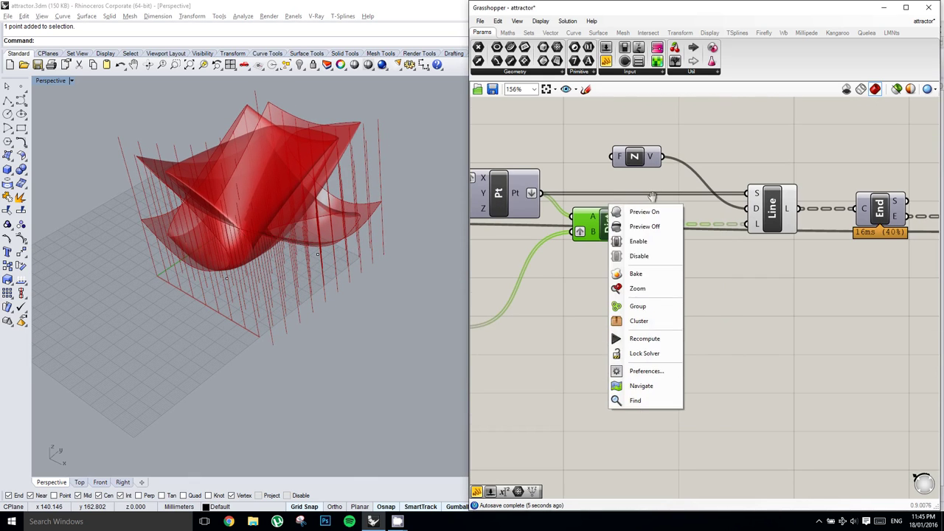
click(627, 223)
mouse_move(628, 223)
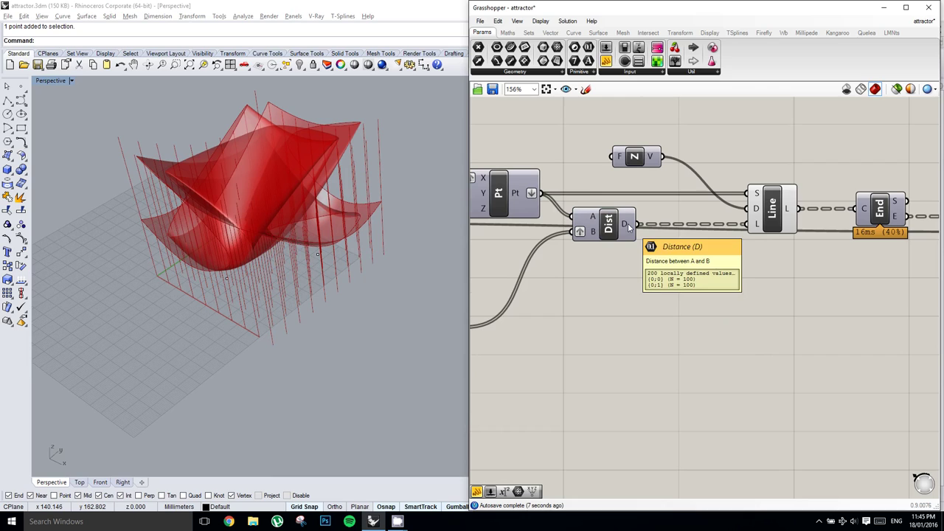
- Add a text panel beside the Distance component and feed it the D output to read the distances
mouse_move(591, 234)
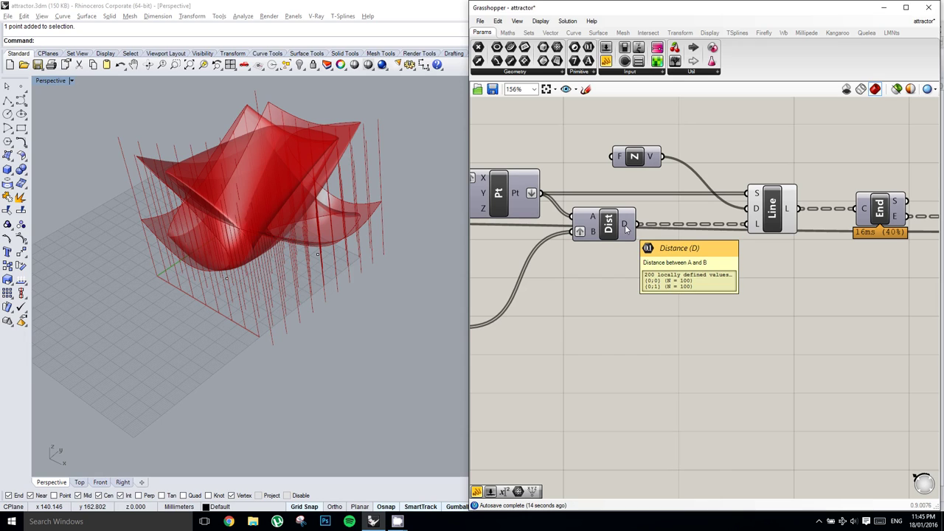
right_drag(649, 183, 639, 183)
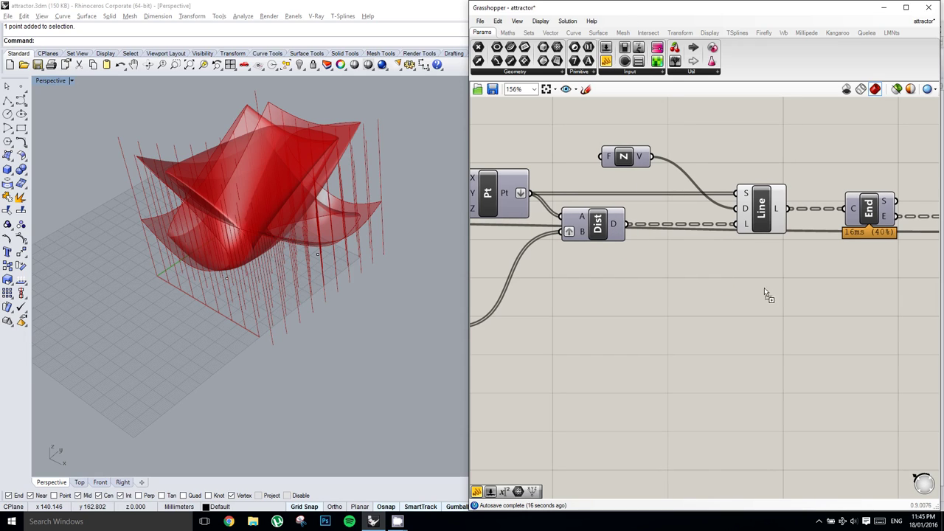
drag(764, 290, 767, 275)
drag(694, 265, 708, 275)
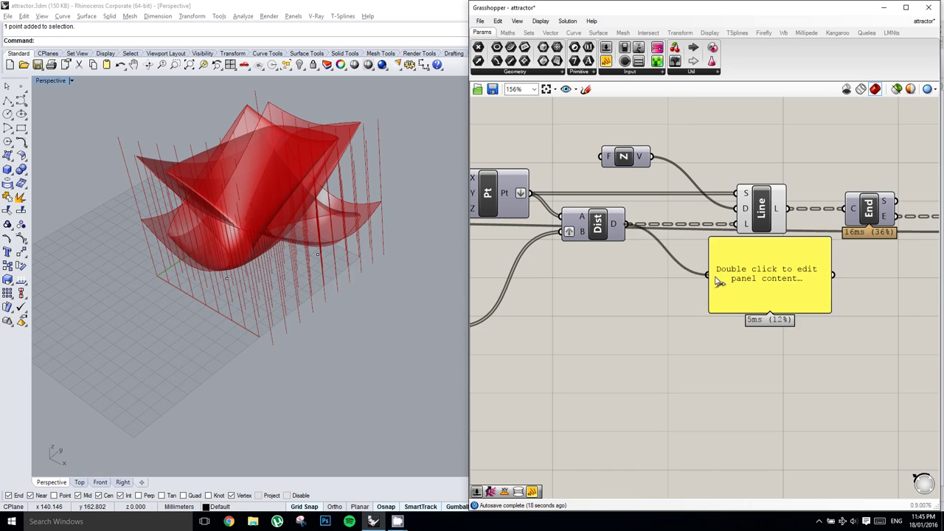
drag(815, 260, 812, 263)
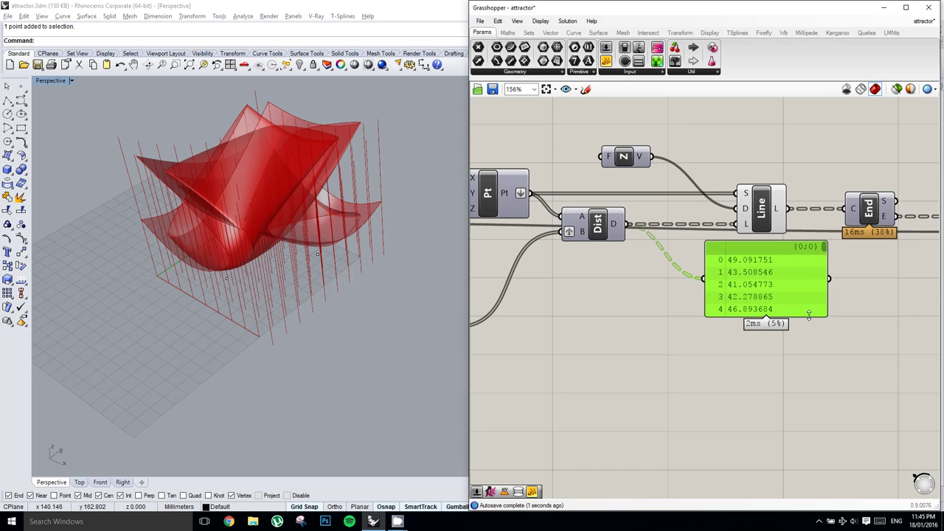
- Connect a Param Viewer to the Distance component's D output to examine its branches, and delete the text panel
drag(731, 438, 727, 377)
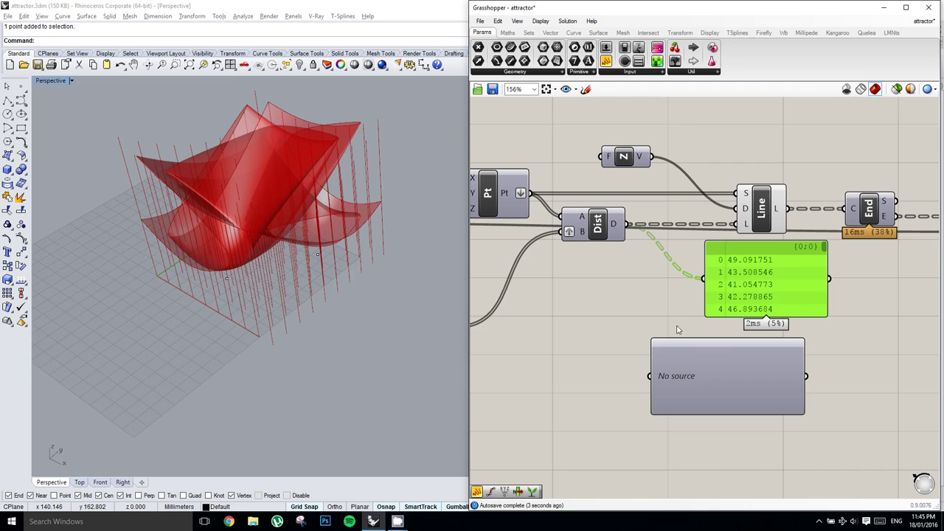
drag(639, 288, 650, 377)
click(749, 315)
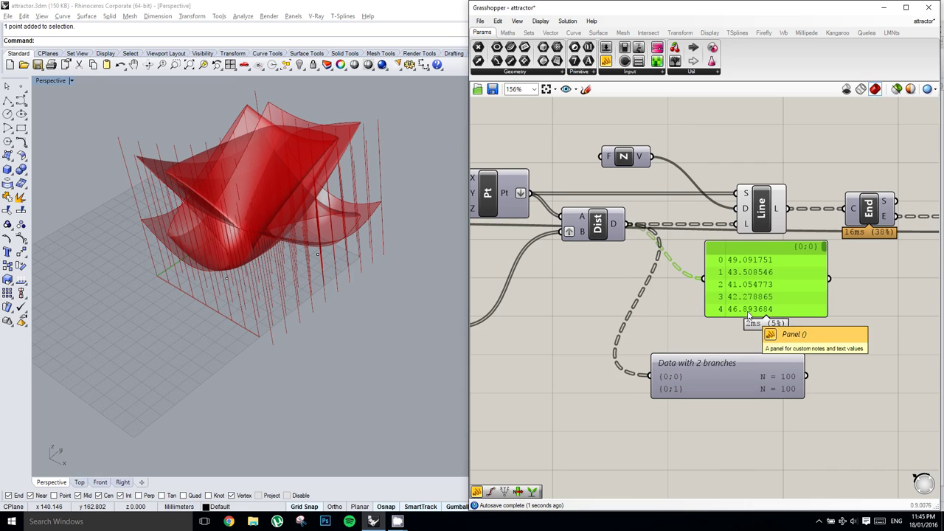
mouse_move(825, 249)
mouse_down()
mouse_move(824, 298)
mouse_move(820, 244)
mouse_up()
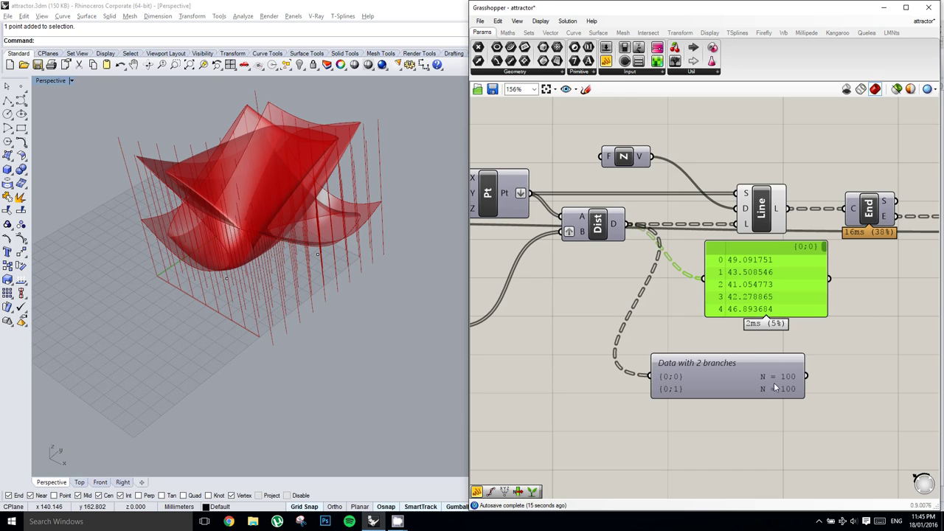
key(Delete)
right_drag(671, 281, 689, 288)
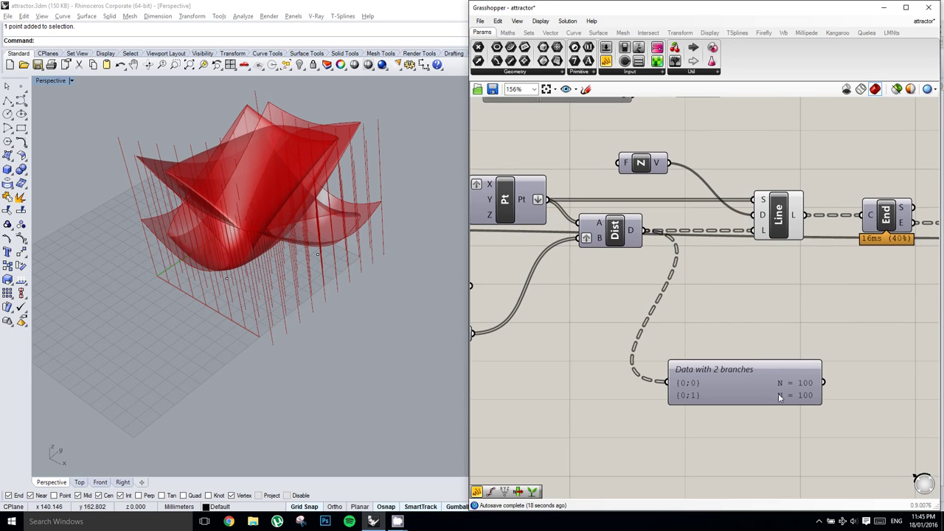
scroll(745, 371, up, 2)
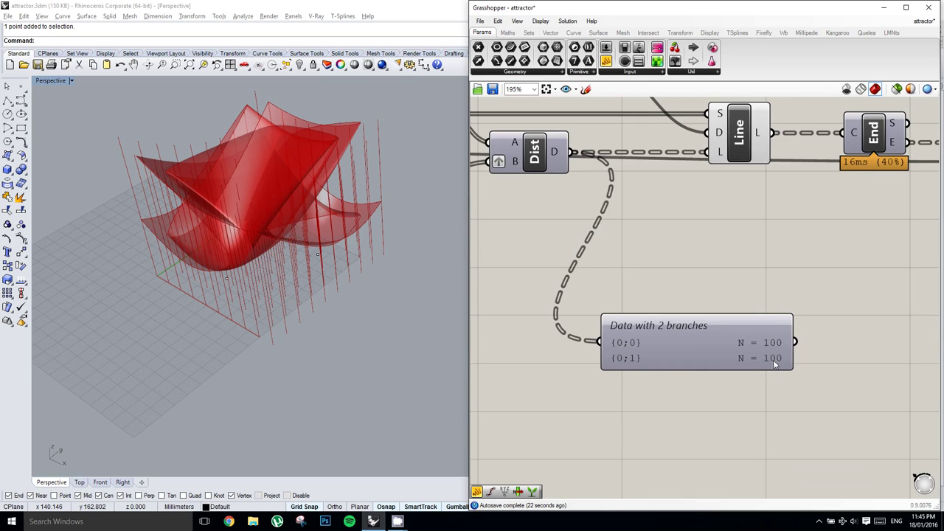
- Add a Flip Matrix component and feed it the Distance component's D output
mouse_move(692, 314)
right_down()
mouse_move(701, 321)
mouse_move(685, 303)
mouse_move(697, 312)
right_up()
double_click(712, 252)
text(flip)
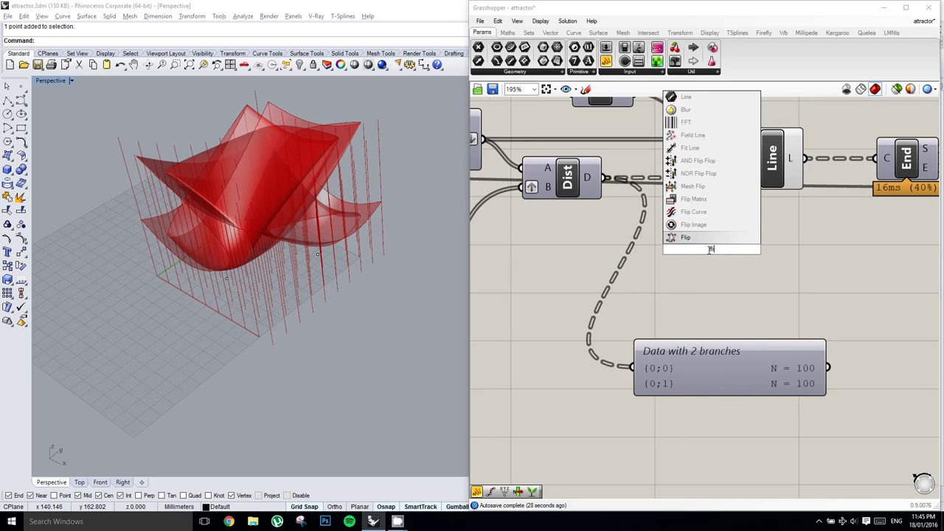
text( matri)
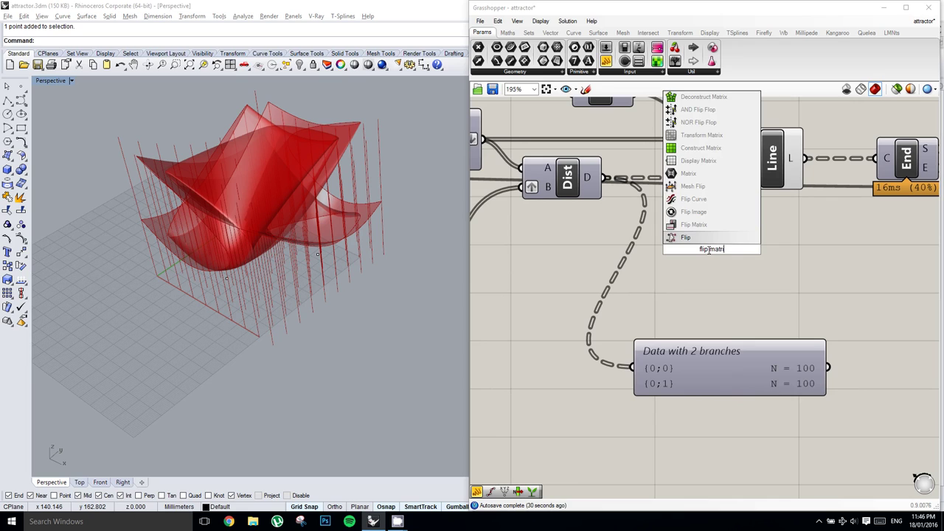
key(Return)
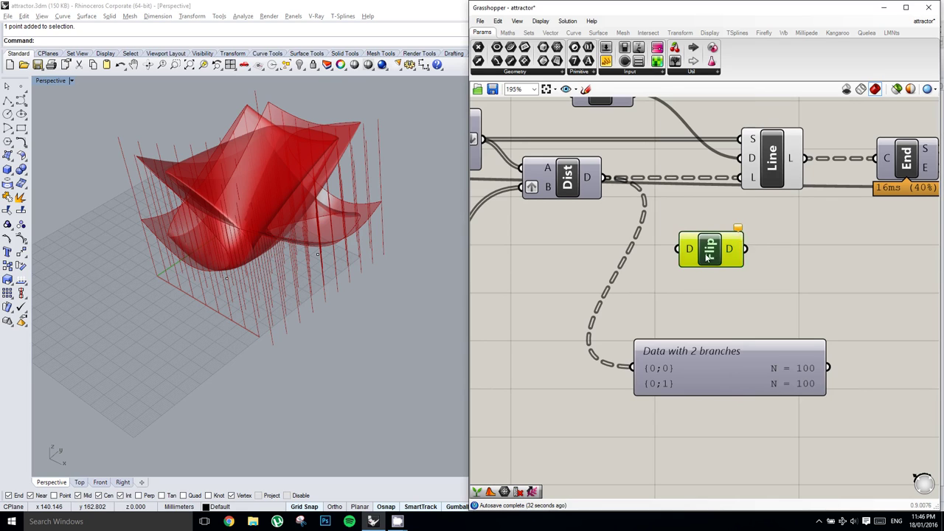
drag(621, 200, 663, 246)
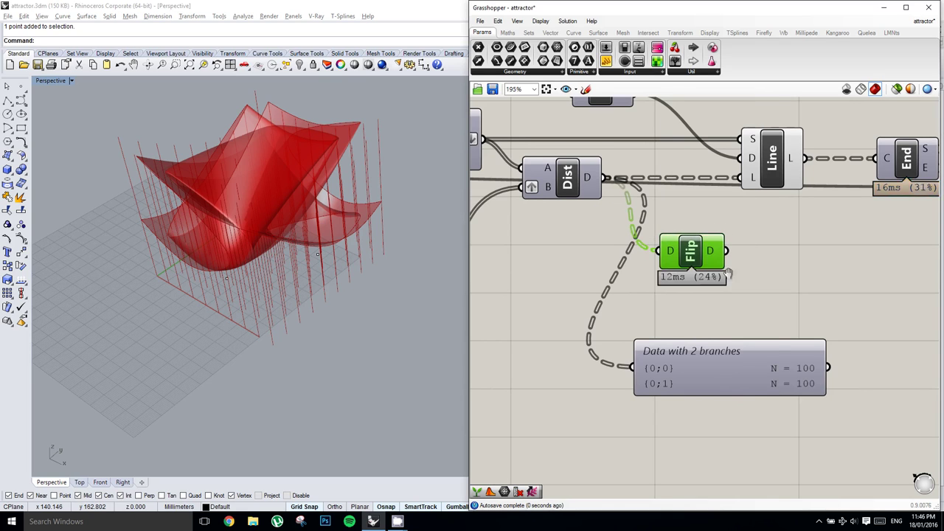
- Duplicate the Param Viewer, connect the copy to the Flip Matrix output, and enlarge it to compare the two branch structures
right_drag(731, 274, 690, 260)
click(621, 358)
alt+drag(668, 356, 798, 271)
right_drag(696, 241, 633, 241)
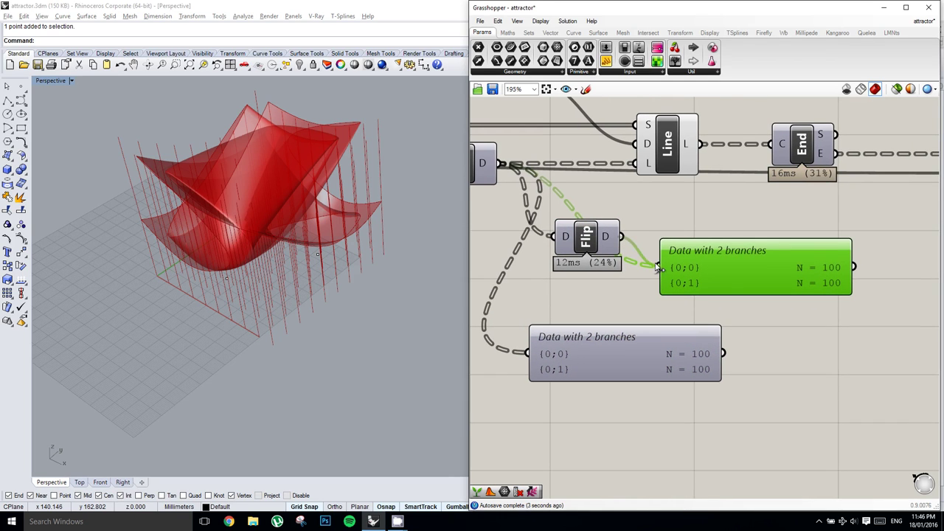
drag(656, 264, 658, 265)
right_drag(794, 281, 761, 273)
right_drag(674, 249, 692, 251)
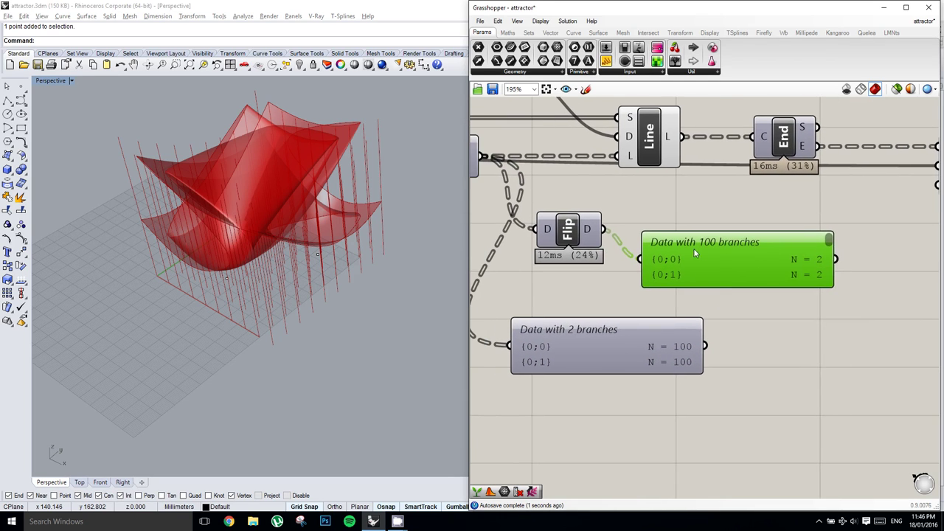
drag(733, 284, 738, 436)
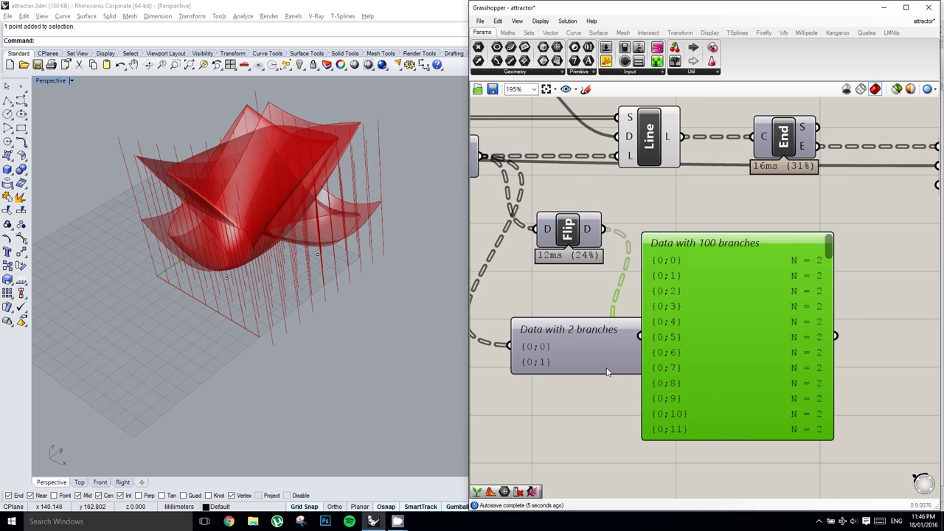
drag(713, 351, 845, 325)
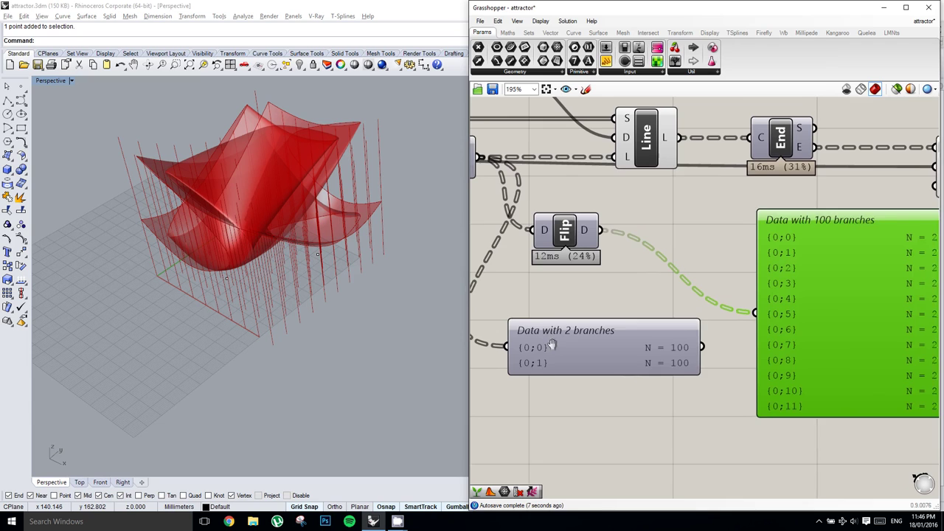
right_drag(552, 344, 547, 345)
right_drag(623, 320, 611, 323)
- Delete both Param Viewers from the canvas
click(783, 305)
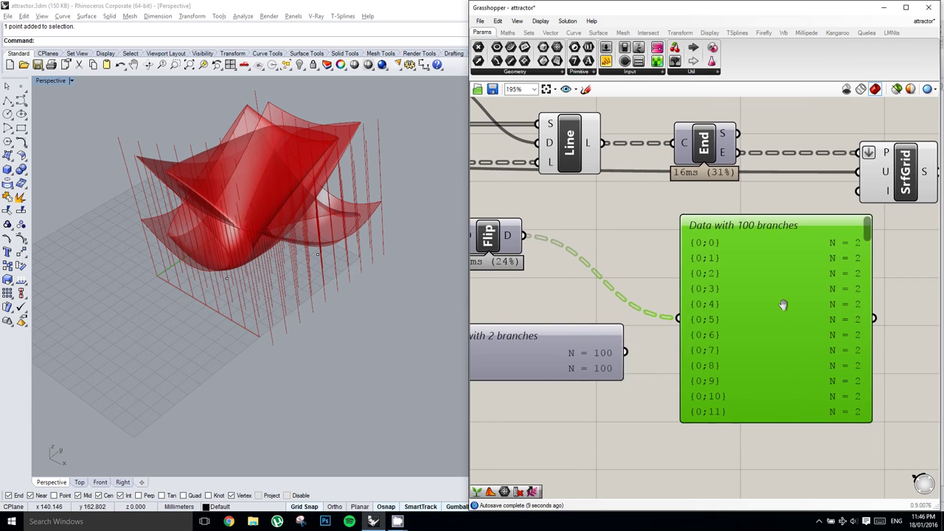
key(Delete)
right_drag(755, 311, 841, 315)
scroll(695, 355, down, 1)
click(669, 349)
key(Delete)
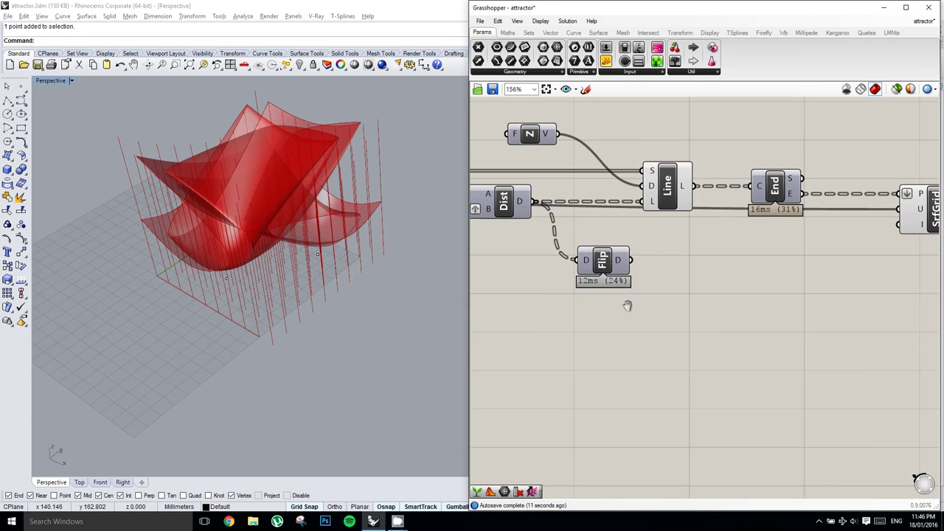
- Add an Average component beside the Flip Matrix component and feed it the flipped data
right_drag(628, 306, 672, 310)
drag(647, 265, 621, 272)
double_click(762, 287)
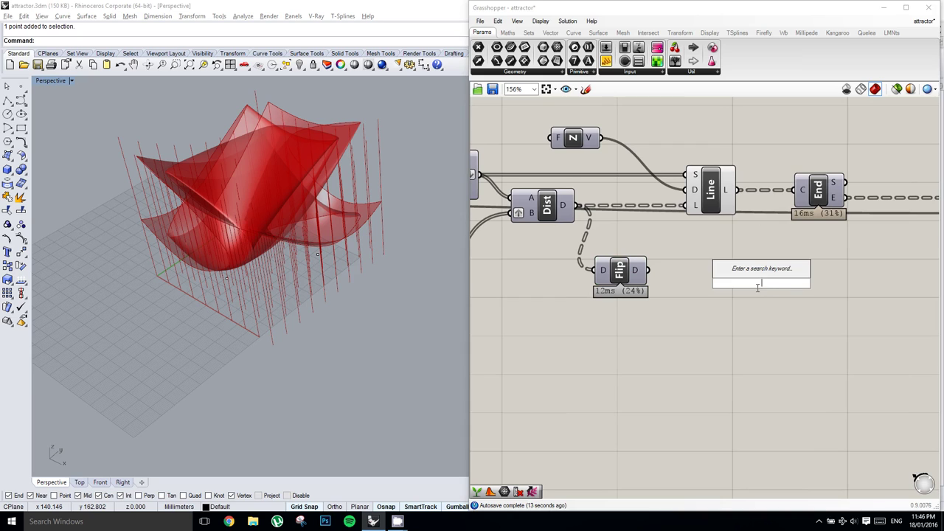
text(average)
key(Return)
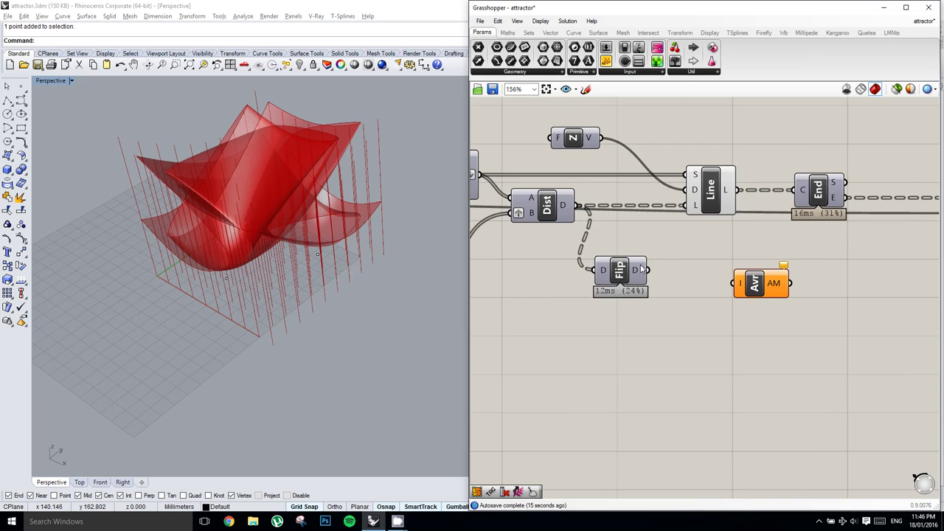
mouse_move(716, 277)
mouse_down()
mouse_move(733, 283)
mouse_move(705, 269)
mouse_up()
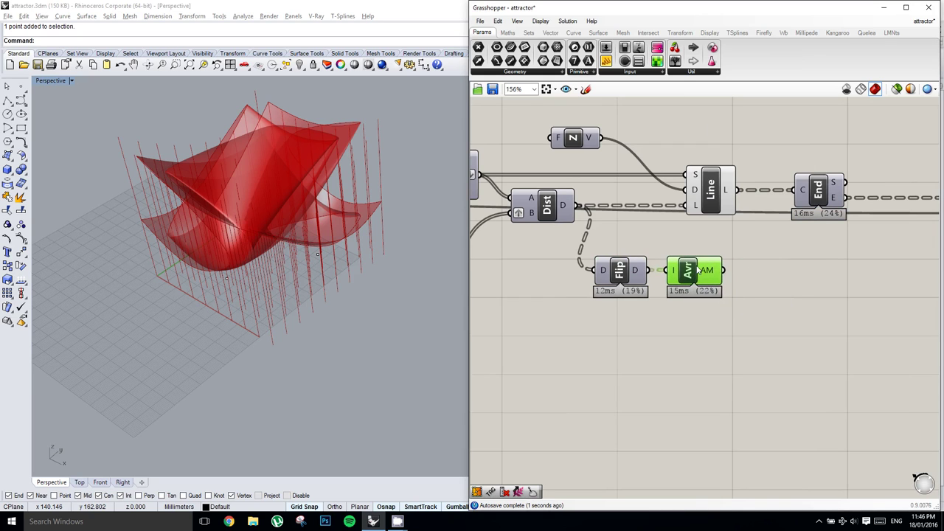
- Flatten the Average component's AM output and connect it to the L input of the Line component
right_drag(724, 265, 715, 268)
right_drag(738, 232, 753, 242)
right_drag(711, 284, 706, 285)
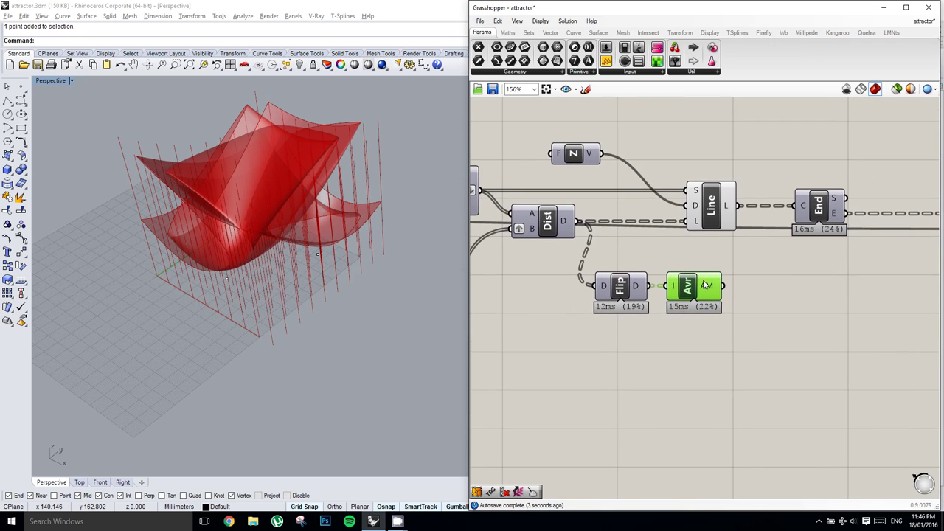
right_click(713, 291)
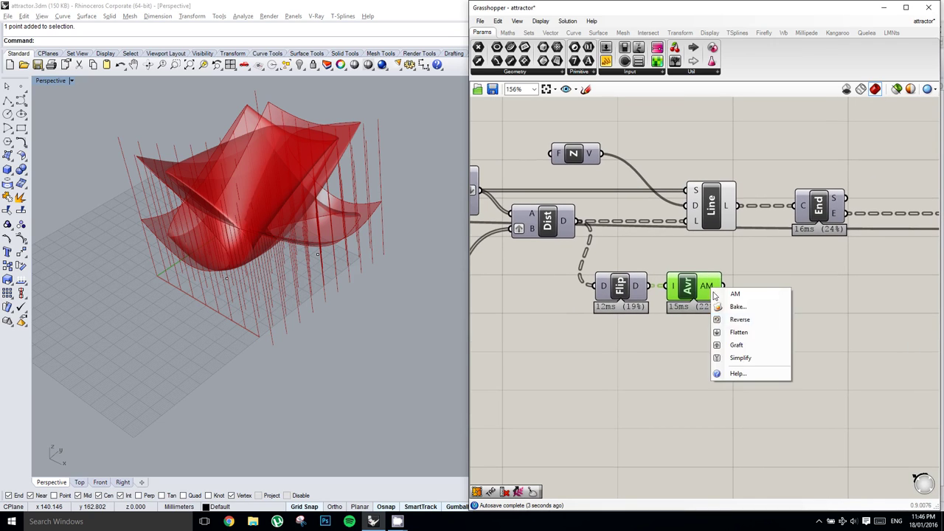
click(745, 333)
mouse_move(708, 287)
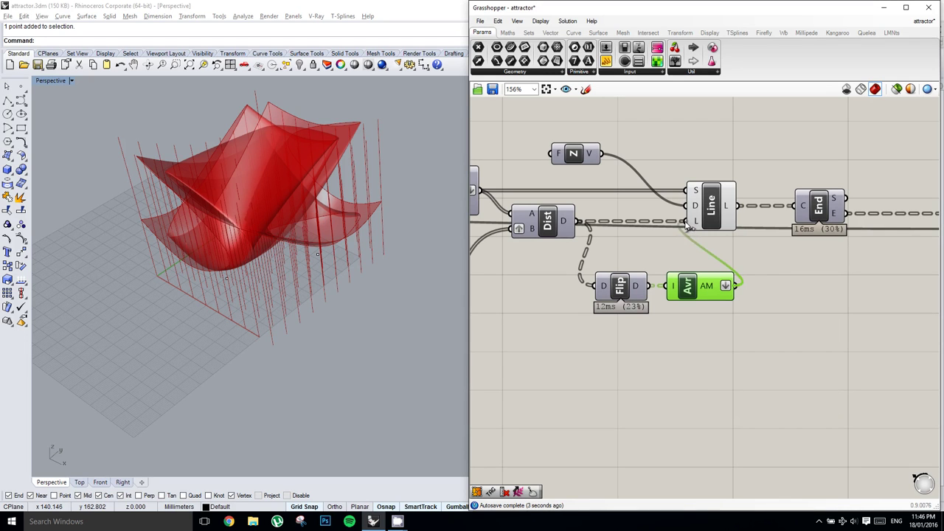
drag(687, 227, 691, 223)
- Move the attractor points in Rhino's Perspective viewport to test how the averaged surface responds
right_drag(288, 159, 288, 244)
drag(281, 238, 205, 219)
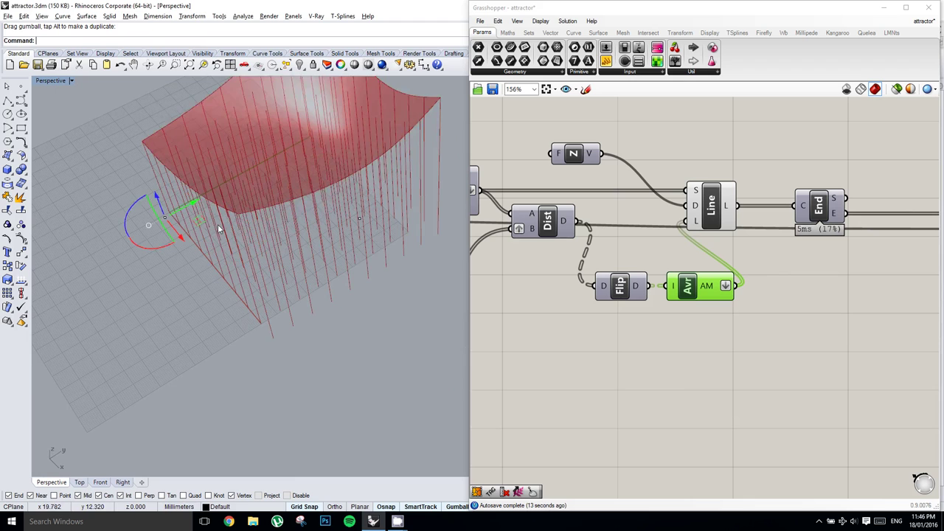
right_drag(287, 260, 229, 224)
drag(254, 260, 312, 350)
right_drag(262, 254, 266, 273)
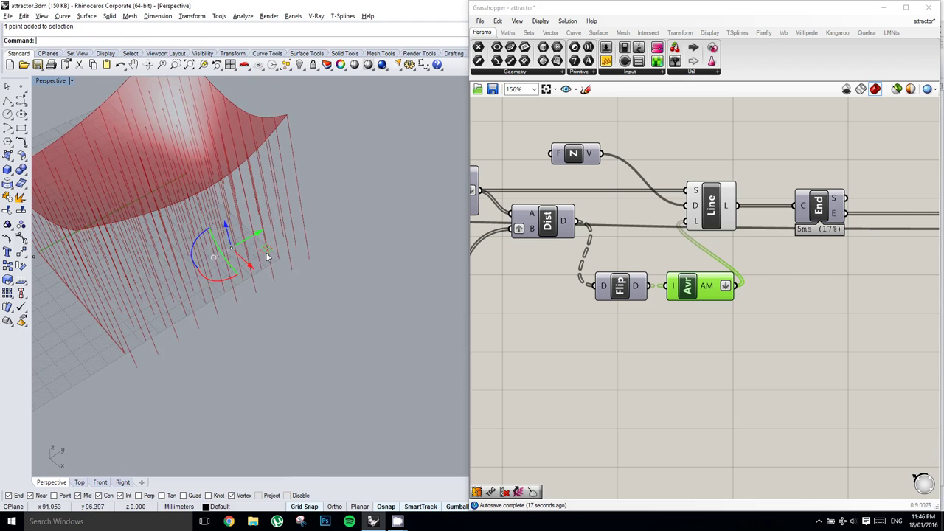
drag(267, 257, 399, 269)
right_drag(330, 284, 292, 209)
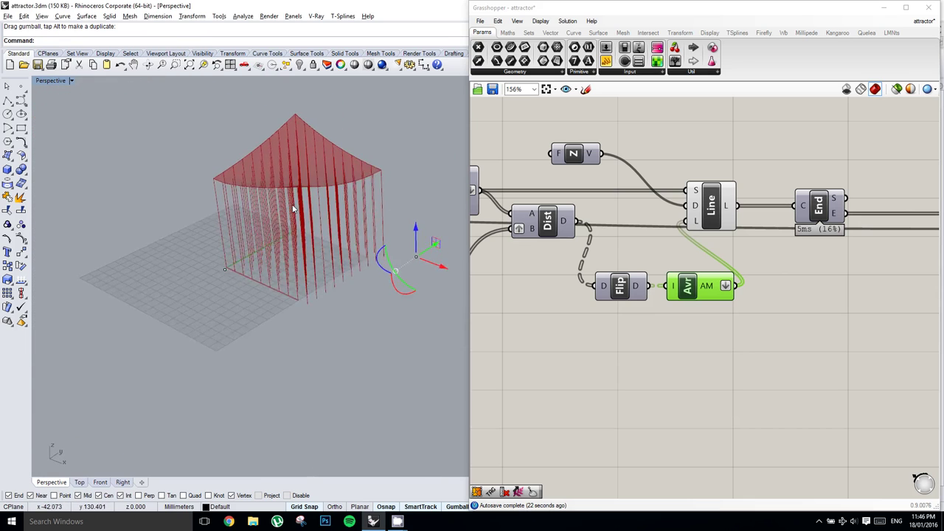
scroll(293, 208, up, 4)
right_drag(276, 250, 356, 241)
- Move the Line component and those downstream of it farther from the Average component to make room
right_drag(699, 320, 658, 331)
scroll(582, 253, down, 2)
drag(851, 249, 632, 208)
drag(695, 233, 799, 233)
right_drag(626, 286, 646, 283)
scroll(647, 282, up, 1)
click(647, 283)
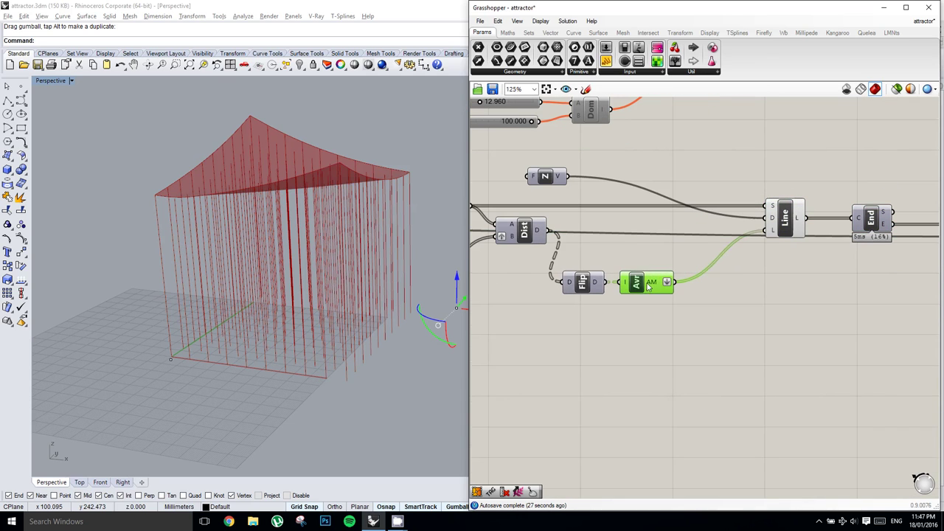
- Place a Multiplication component just above the Average component
double_click(642, 255)
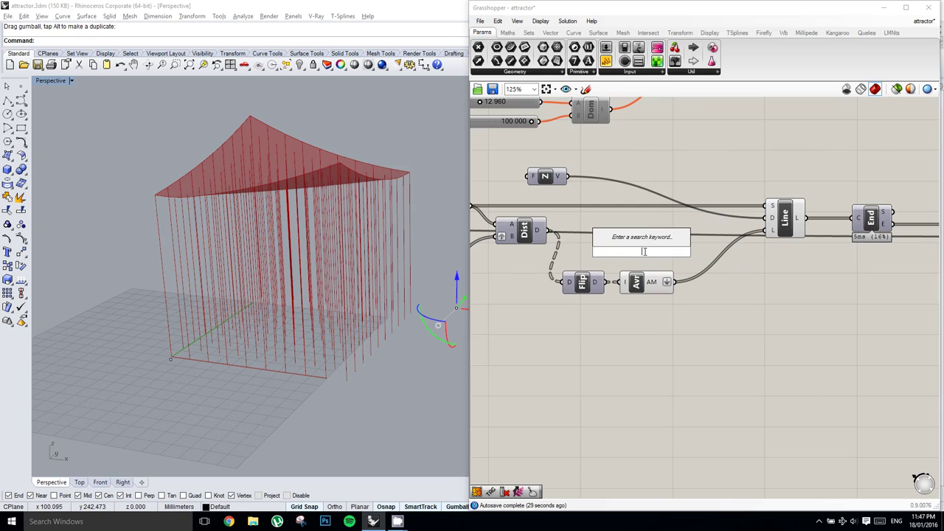
text(*)
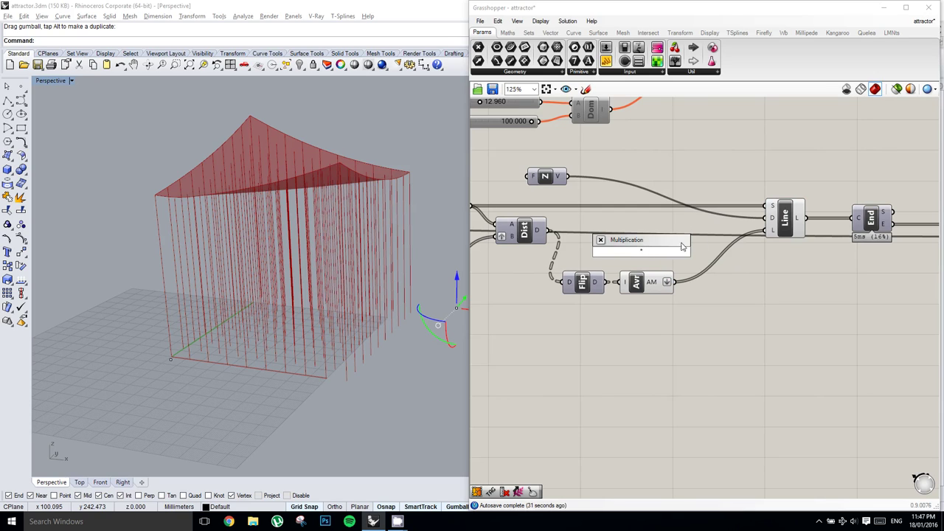
key(Return)
drag(641, 258, 645, 256)
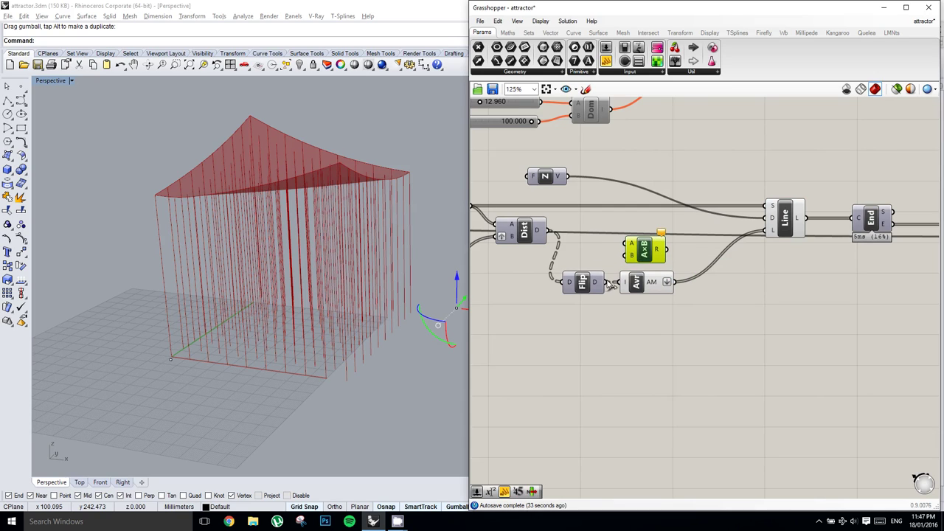
- Inspect the data tree in the D output of the Flip Matrix component
click(647, 289)
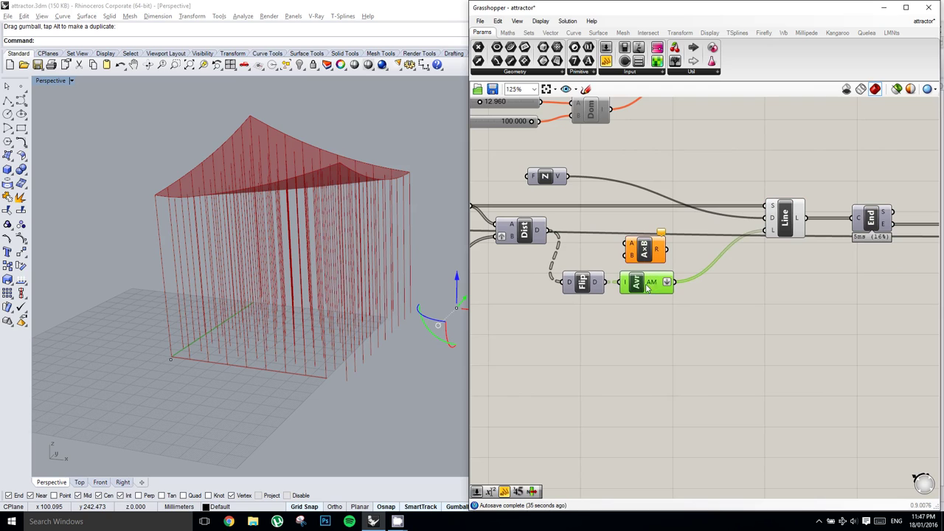
click(612, 329)
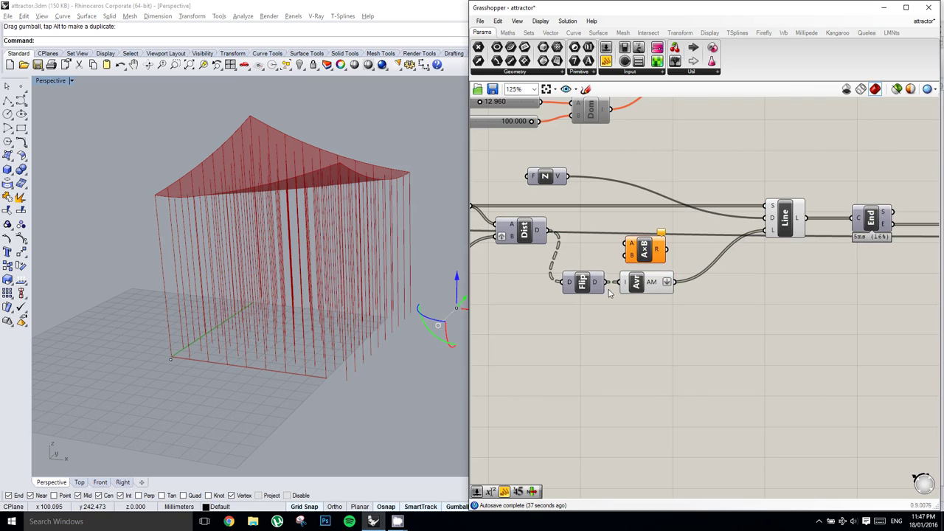
scroll(610, 294, up, 3)
mouse_move(582, 283)
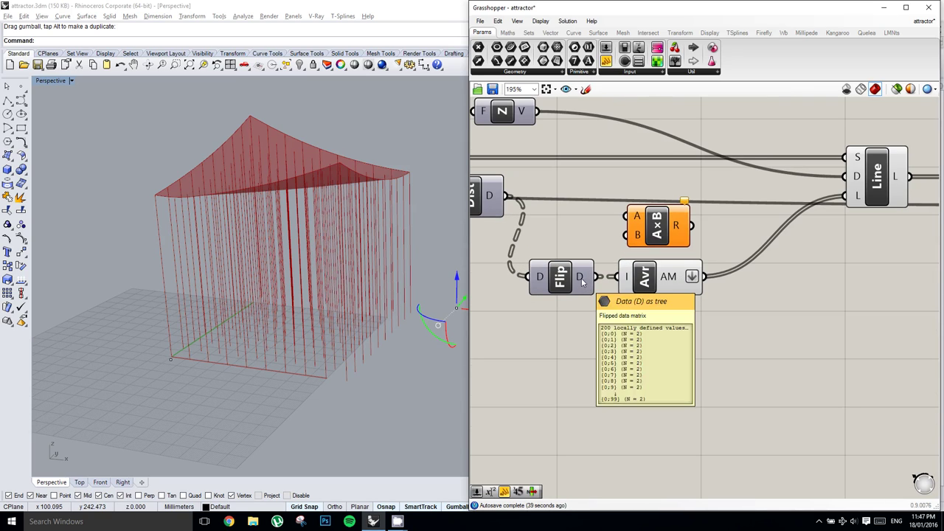
- Shift the Average component aside, then add a List Item component below it fed by the Flip Matrix D output
drag(658, 225, 667, 223)
drag(646, 279, 723, 281)
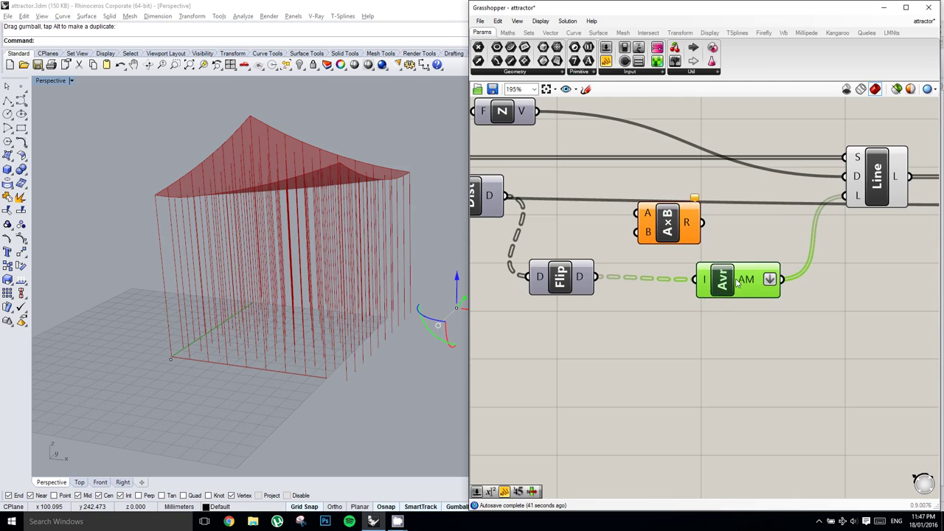
click(674, 333)
double_click(674, 333)
text(listite)
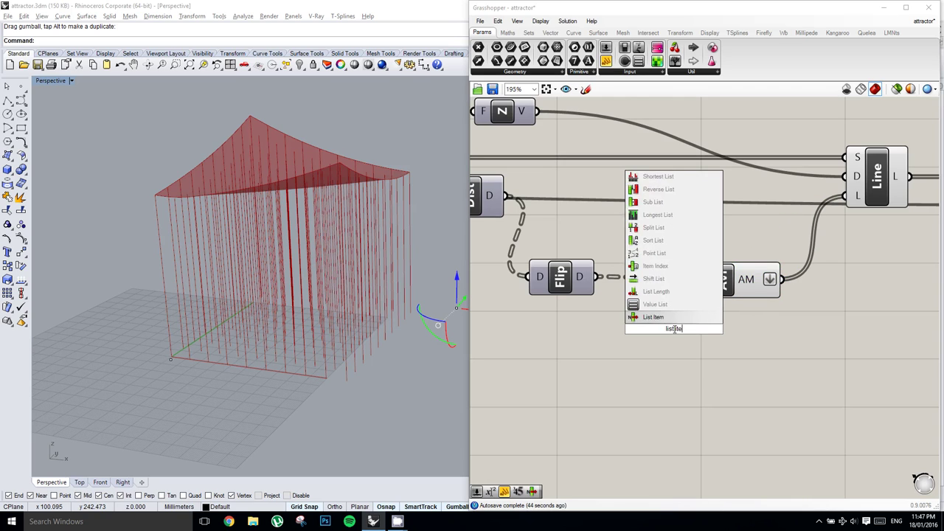
key(Return)
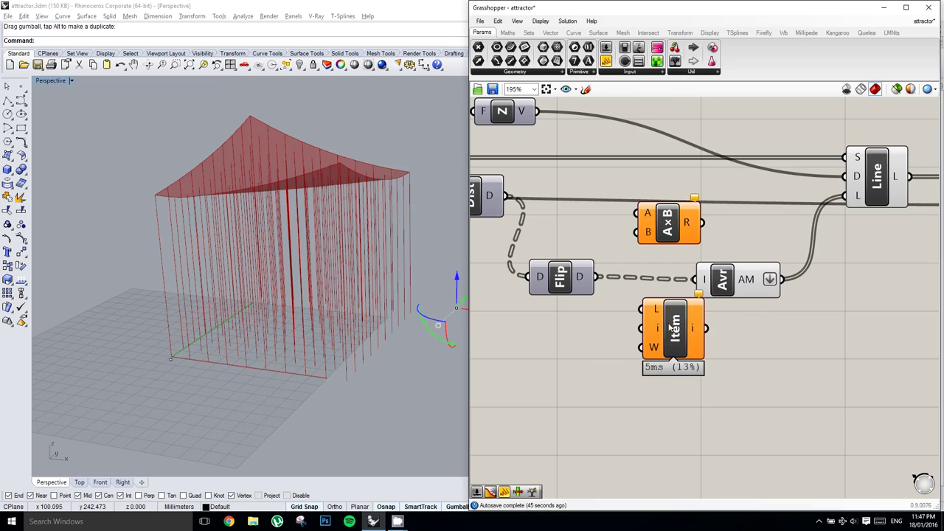
drag(673, 327, 663, 332)
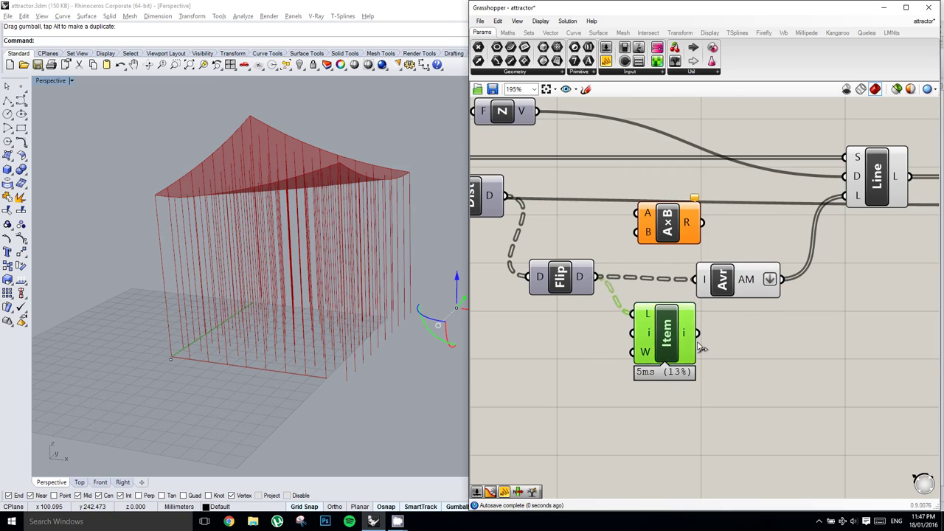
- Add a +1 output to the List Item component and reposition the component slightly
scroll(701, 348, up, 4)
click(668, 376)
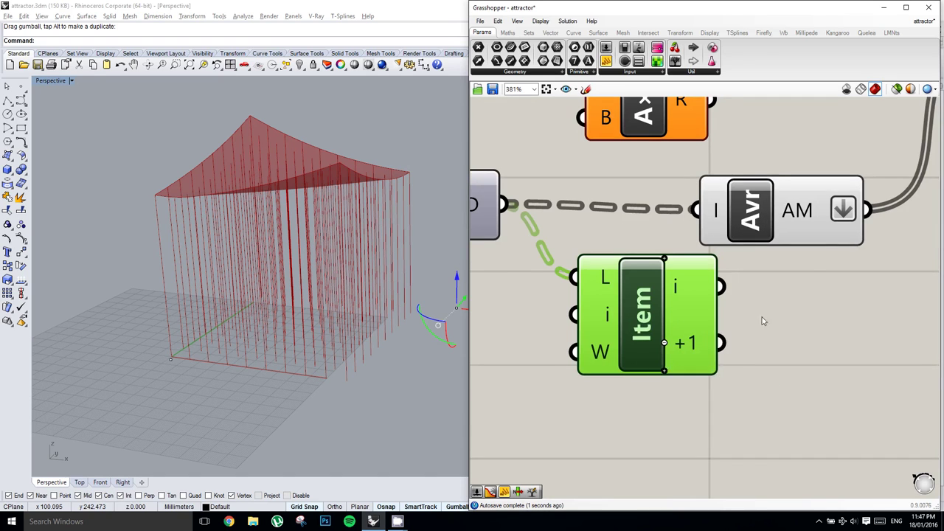
scroll(763, 321, down, 1)
right_drag(760, 322, 714, 334)
drag(624, 329, 597, 344)
right_drag(630, 383, 620, 337)
scroll(620, 336, down, 2)
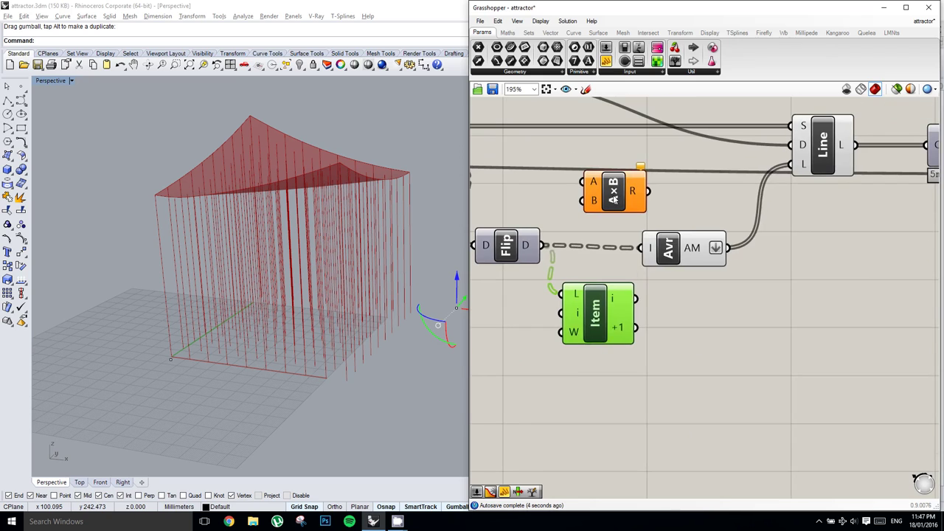
- Place Multiplication beside List Item, wire outputs i and +1 into A and B, and connect its result to Line's L input
drag(615, 199, 729, 333)
scroll(608, 325, up, 5)
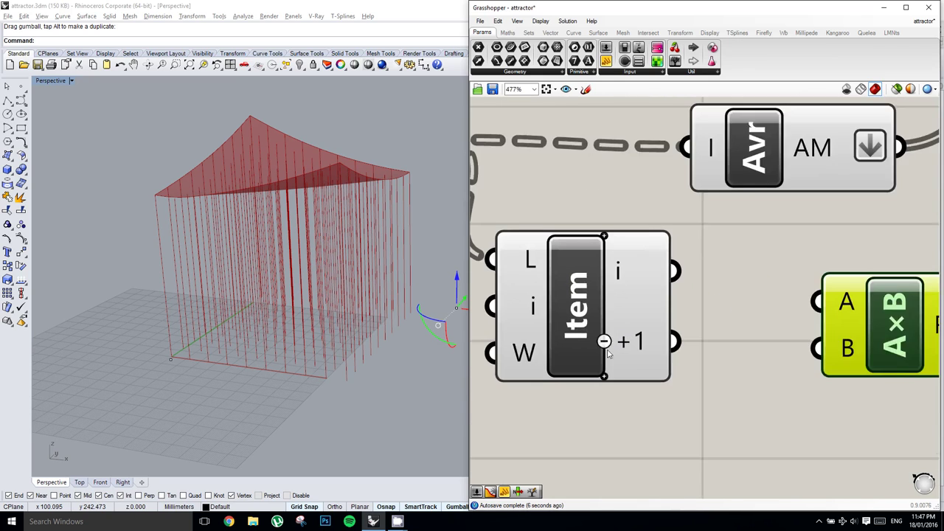
scroll(608, 354, up, 1)
right_drag(864, 290, 783, 284)
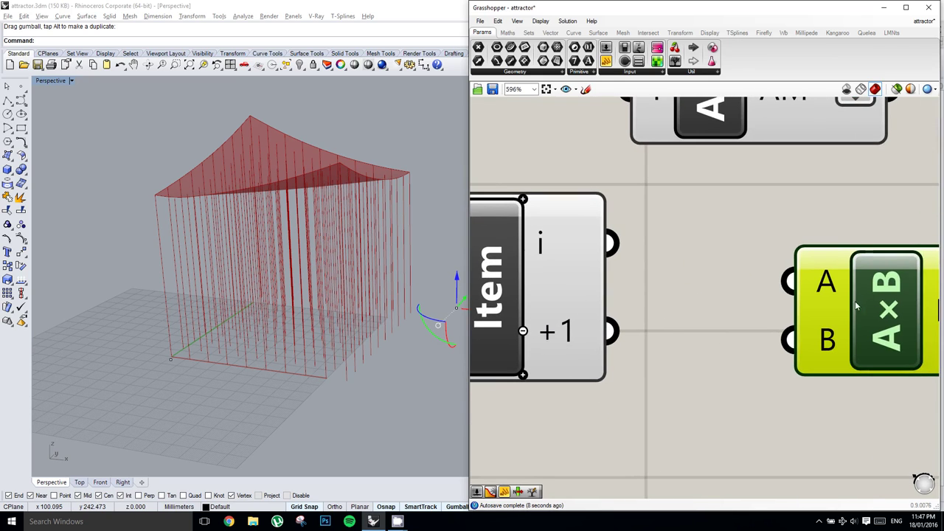
scroll(701, 295, down, 2)
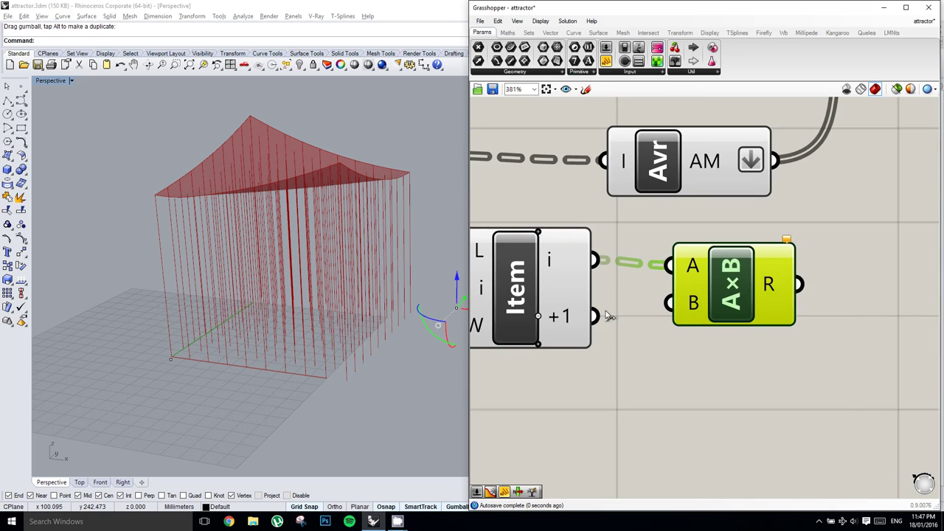
drag(686, 309, 770, 182)
scroll(701, 310, down, 3)
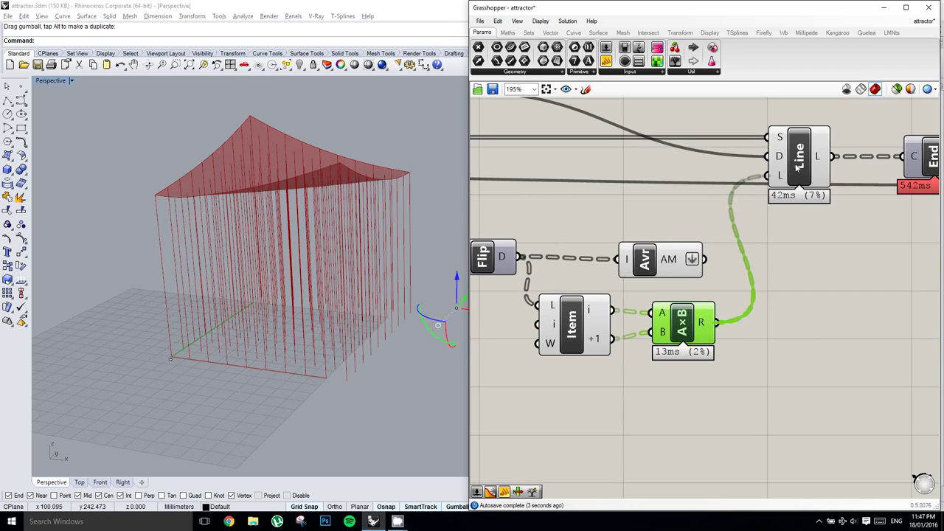
click(751, 251)
mouse_move(757, 247)
right_down()
mouse_move(737, 248)
mouse_move(751, 242)
right_up()
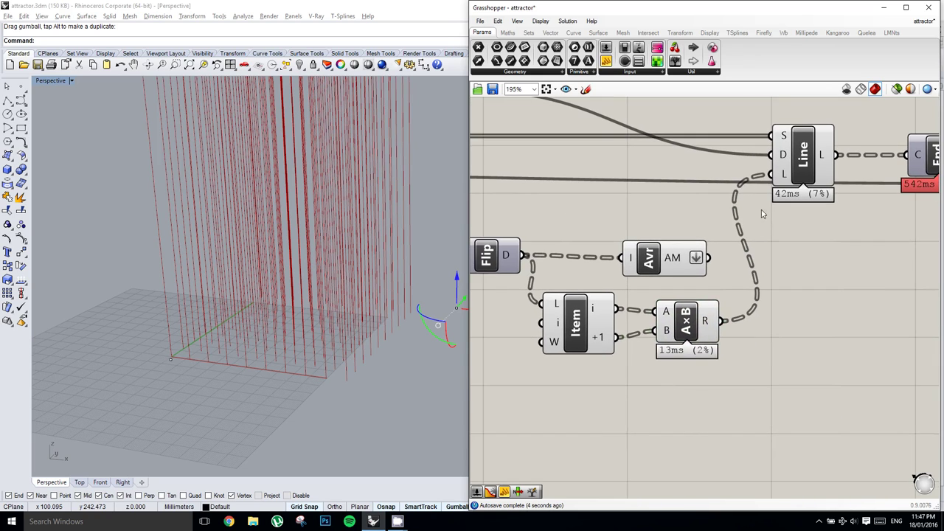
- Flatten the R output of the Multiplication component and check the resulting line heights in Rhino's Perspective viewport
right_click(706, 322)
click(735, 379)
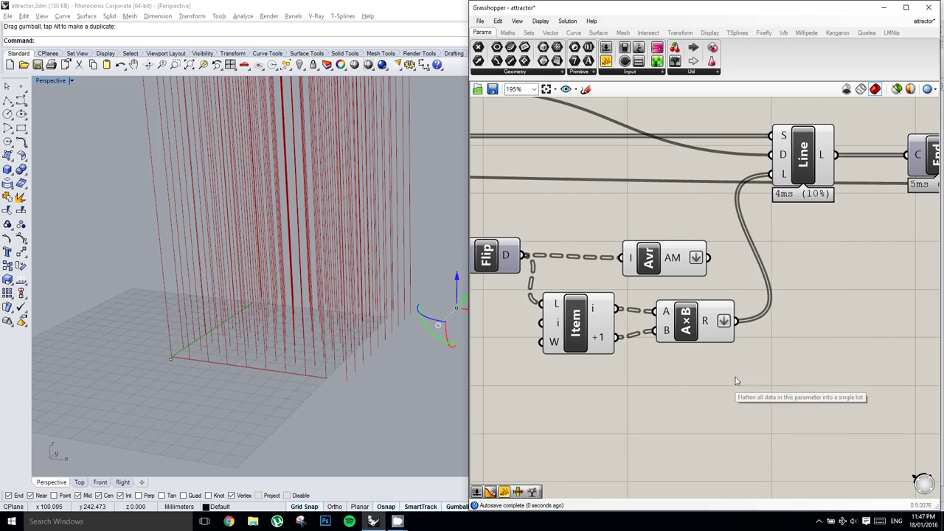
right_drag(725, 268, 717, 285)
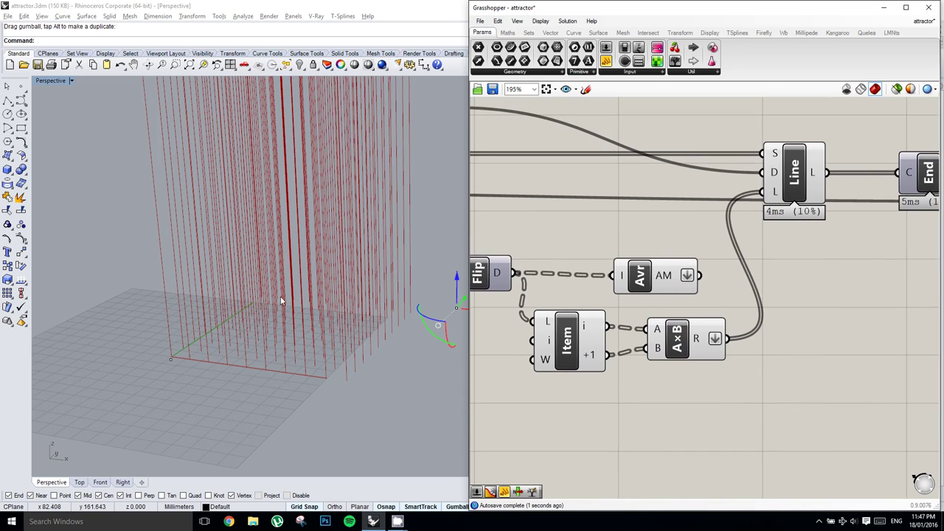
right_drag(283, 299, 304, 294)
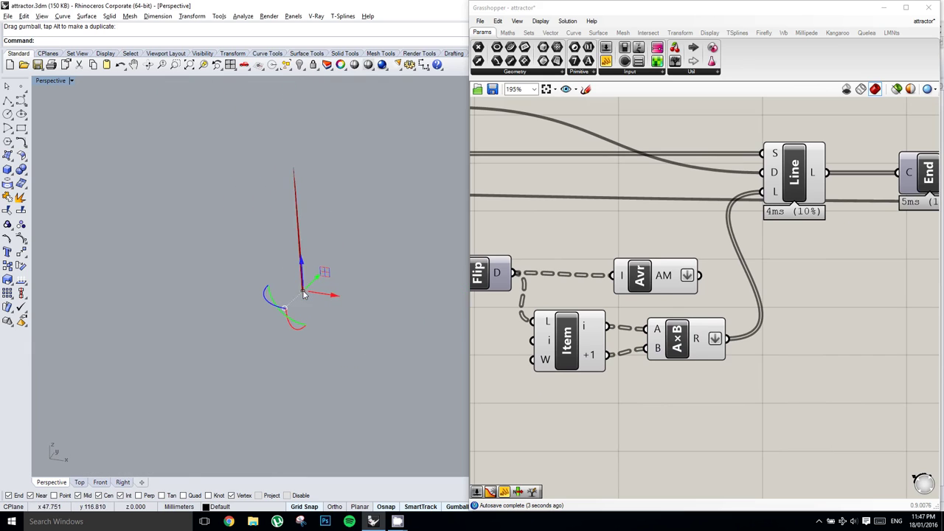
scroll(301, 281, up, 20)
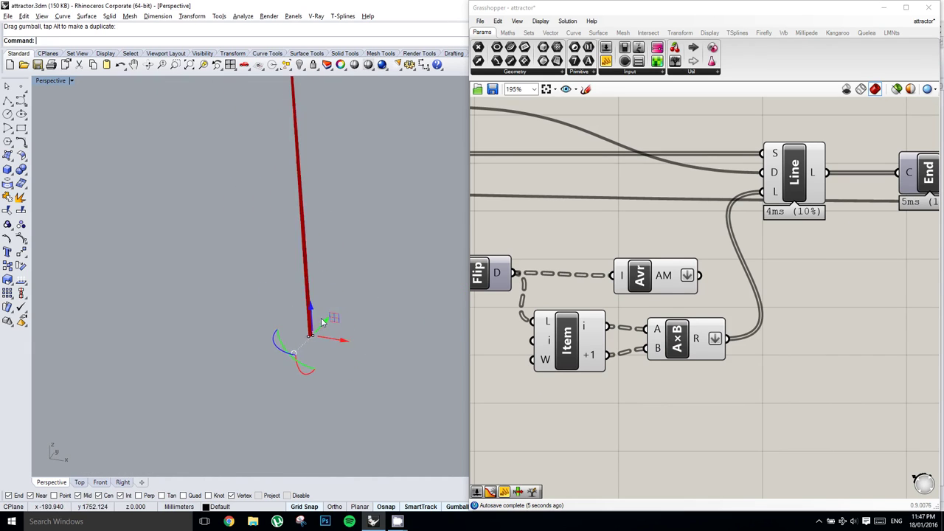
right_drag(298, 349, 330, 330)
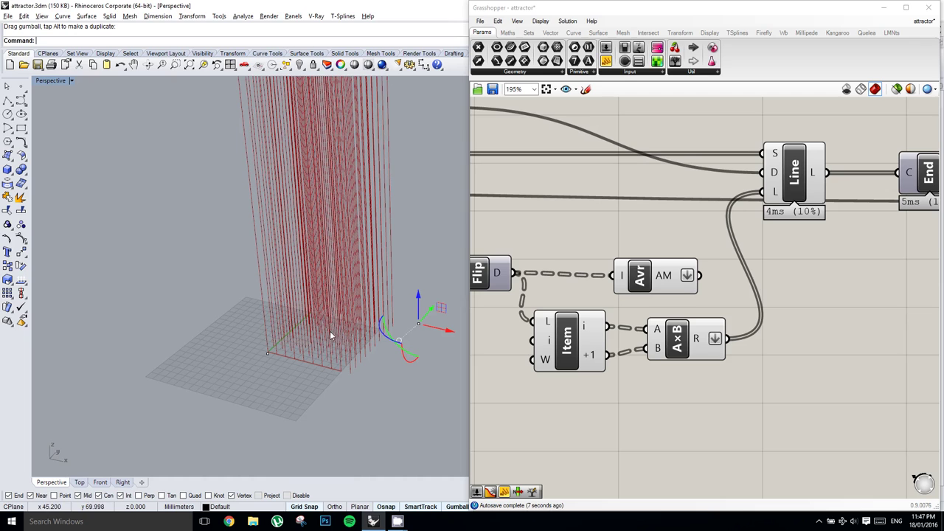
- Move the Line, End Points and Surface From Points components farther from the Multiplication component to make room
click(756, 319)
right_drag(757, 321, 766, 298)
scroll(767, 297, down, 3)
right_drag(904, 255, 738, 275)
scroll(740, 276, up, 1)
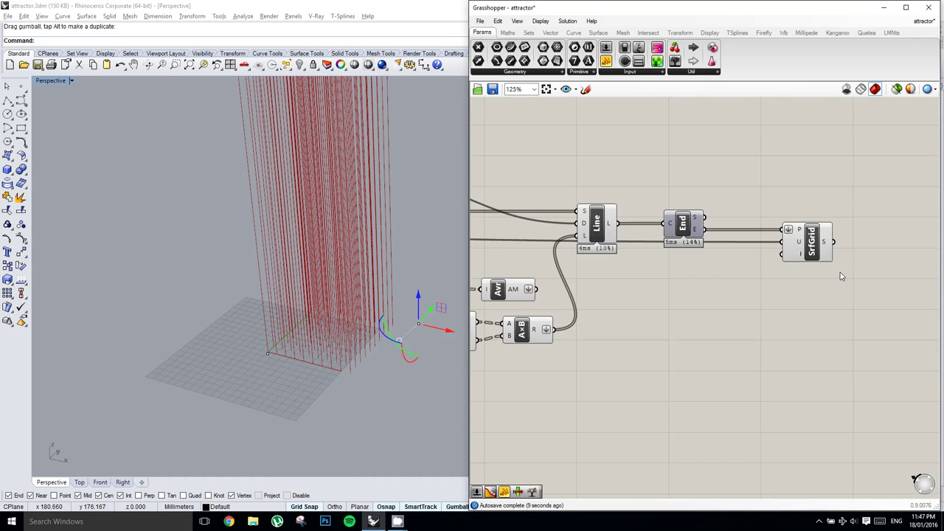
drag(844, 280, 695, 222)
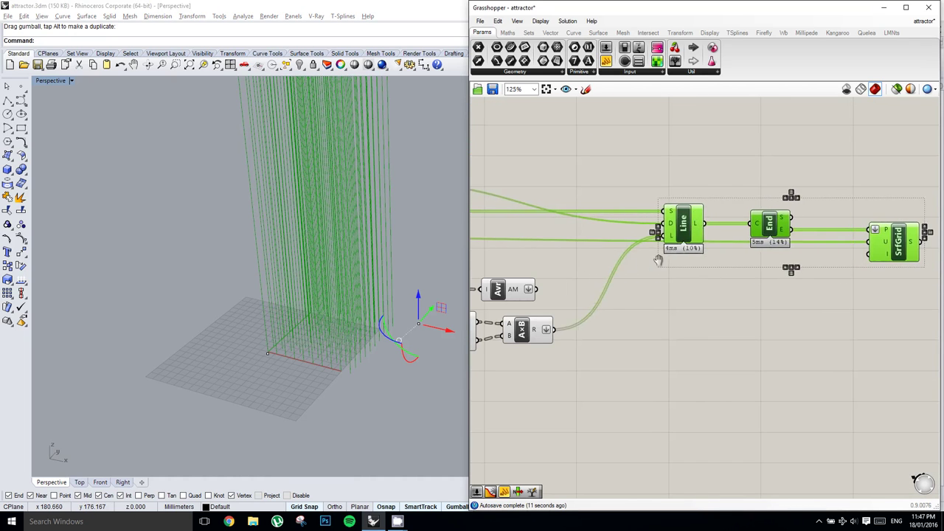
scroll(635, 268, up, 1)
right_drag(635, 268, 726, 255)
click(628, 289)
right_drag(626, 291, 669, 256)
- Add a Remap Numbers component after Multiplication and connect the multiplied result to its V input
double_click(724, 323)
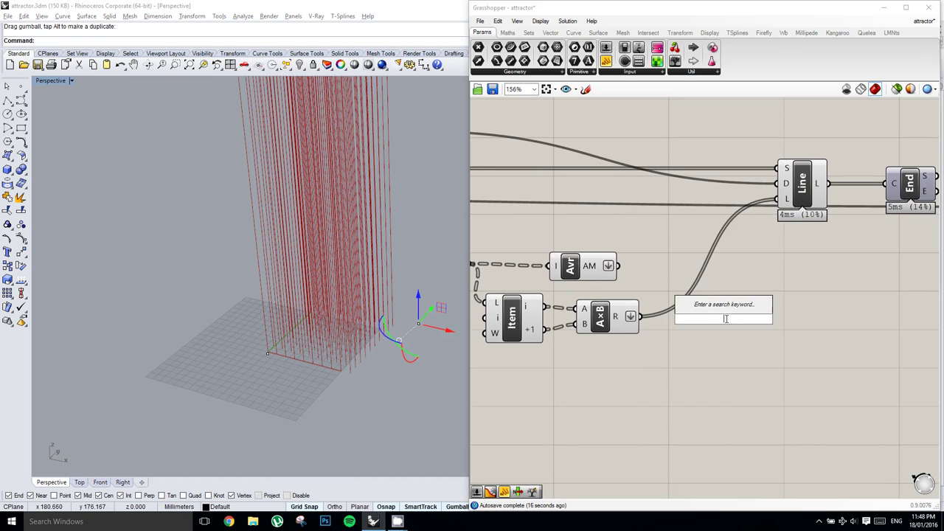
text(remap)
key(Return)
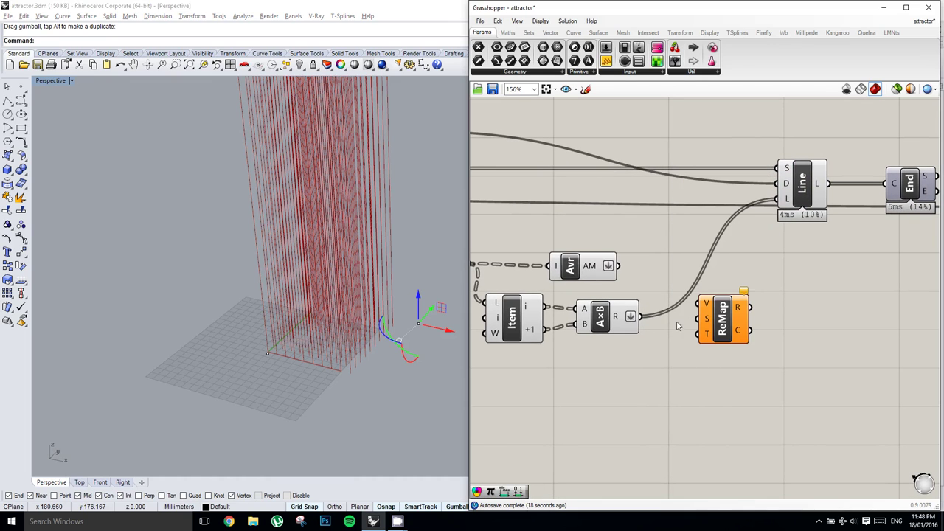
drag(646, 317, 763, 332)
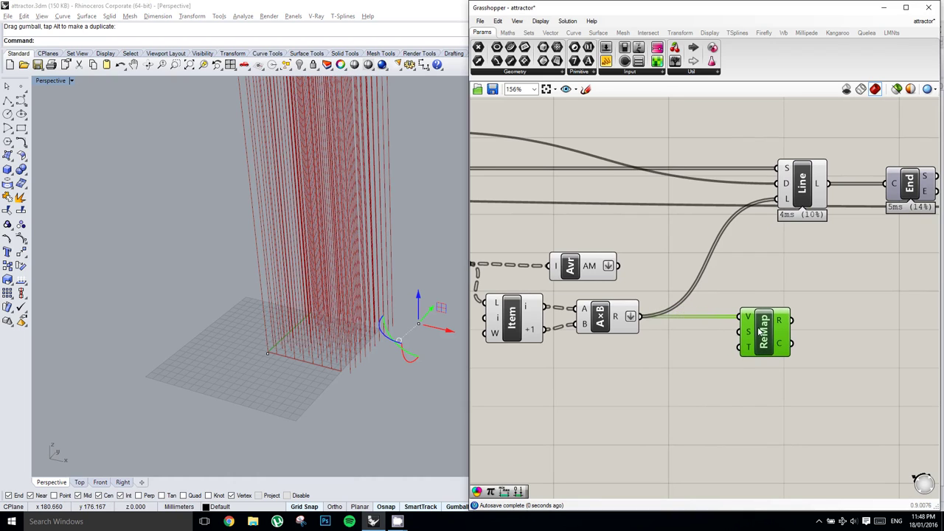
- Add a Bounds component fed by the Multiplication result and connect its output to the S input of Remap Numbers
double_click(693, 351)
text(bounds)
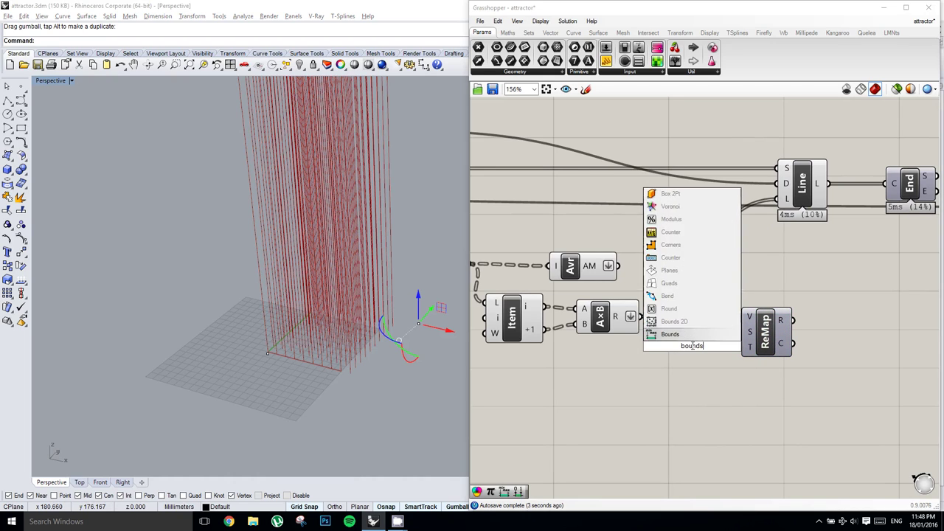
key(Return)
drag(669, 342, 670, 345)
drag(682, 354, 670, 338)
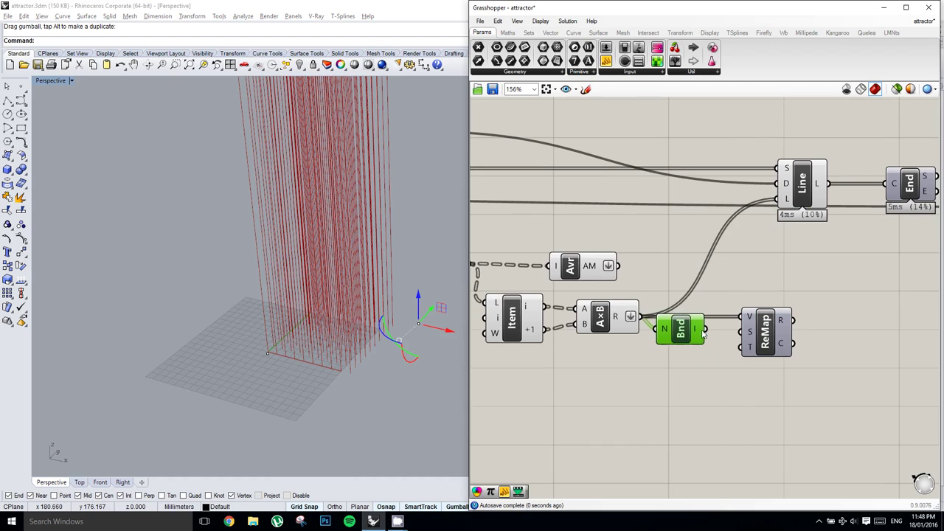
- Add a Construct Domain component below the Multiplication component
double_click(591, 397)
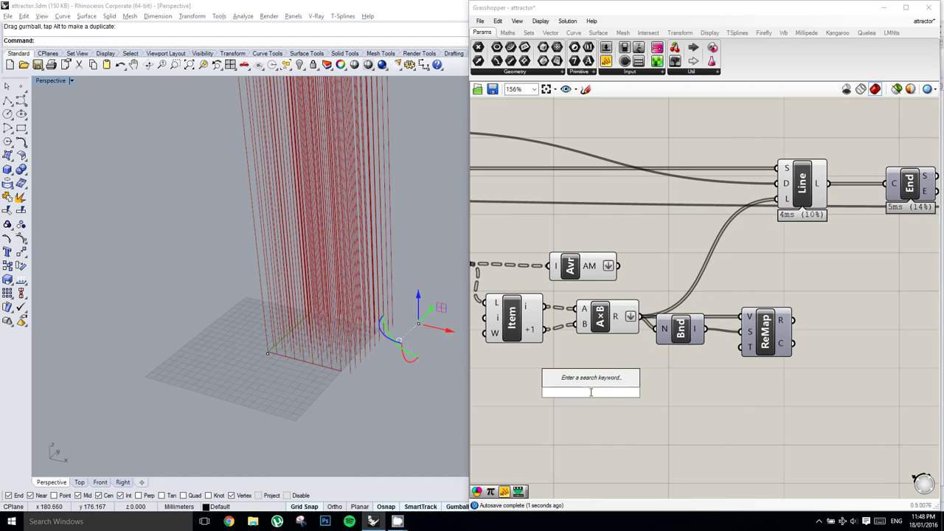
click(739, 222)
right_drag(622, 188, 668, 182)
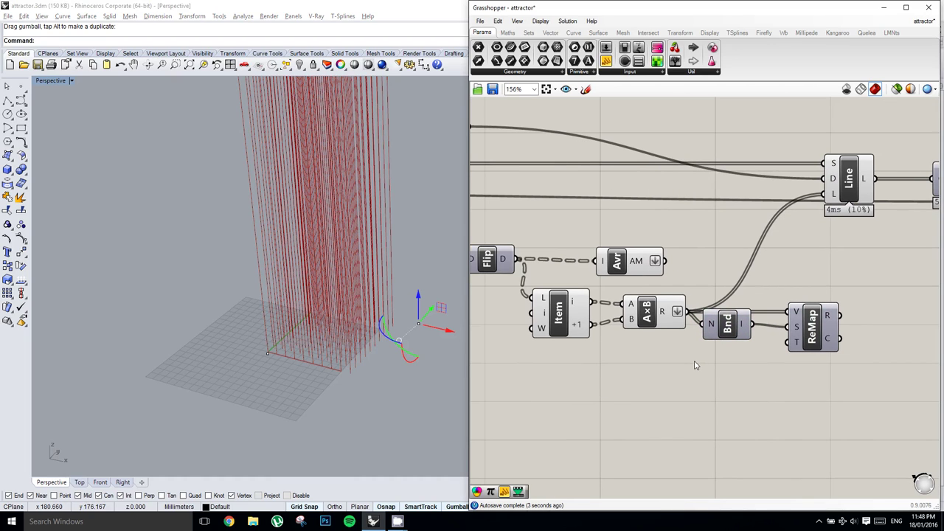
double_click(647, 387)
text(domain)
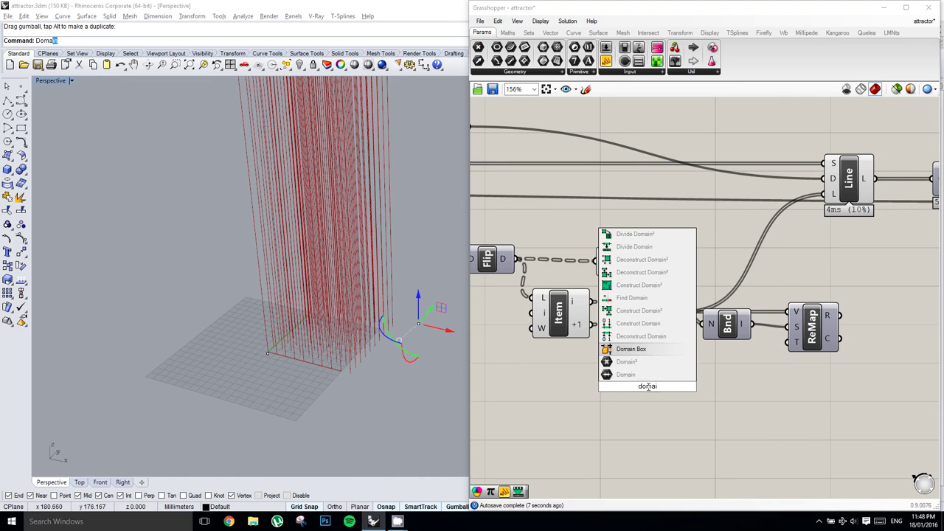
key(Return)
right_drag(634, 392, 673, 366)
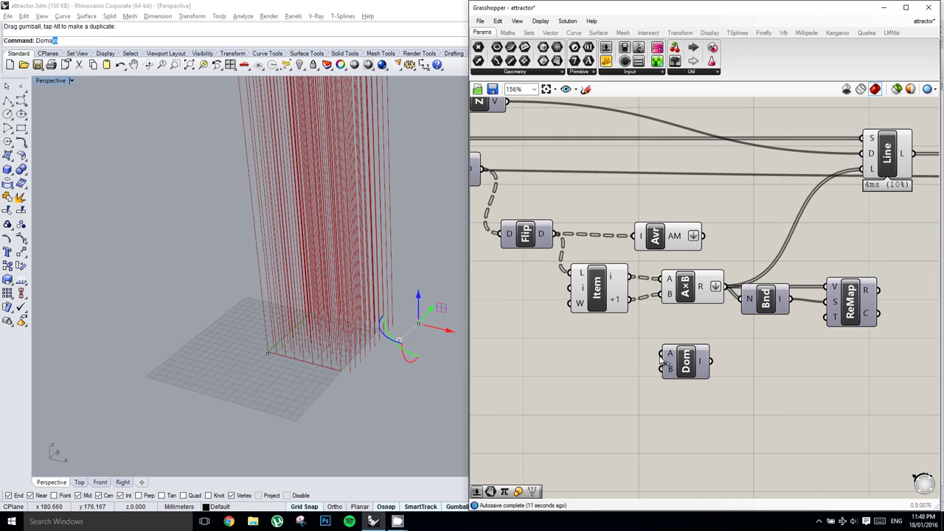
right_drag(660, 358, 662, 355)
- Add a number slider with maximum 200, connect it to Construct Domain's B input and wire the domain into Remap Numbers' T input
click(577, 378)
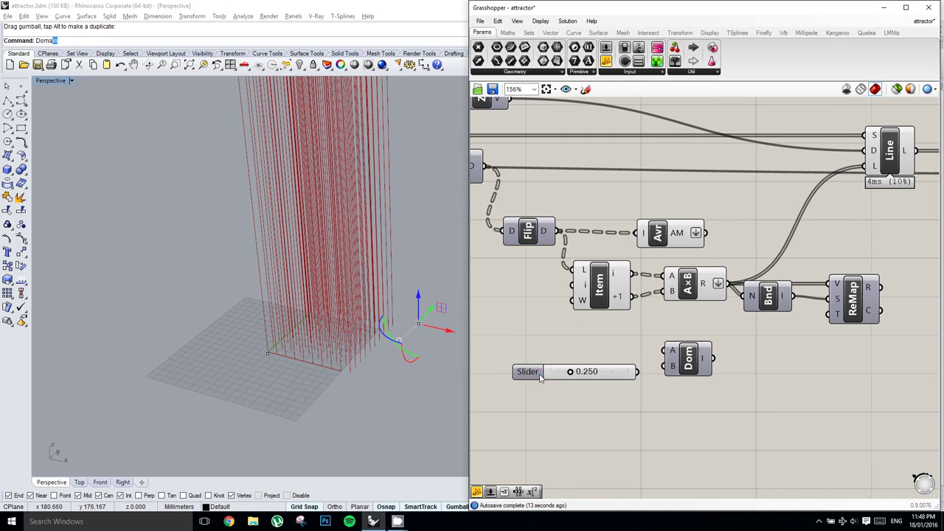
double_click(525, 373)
double_click(555, 402)
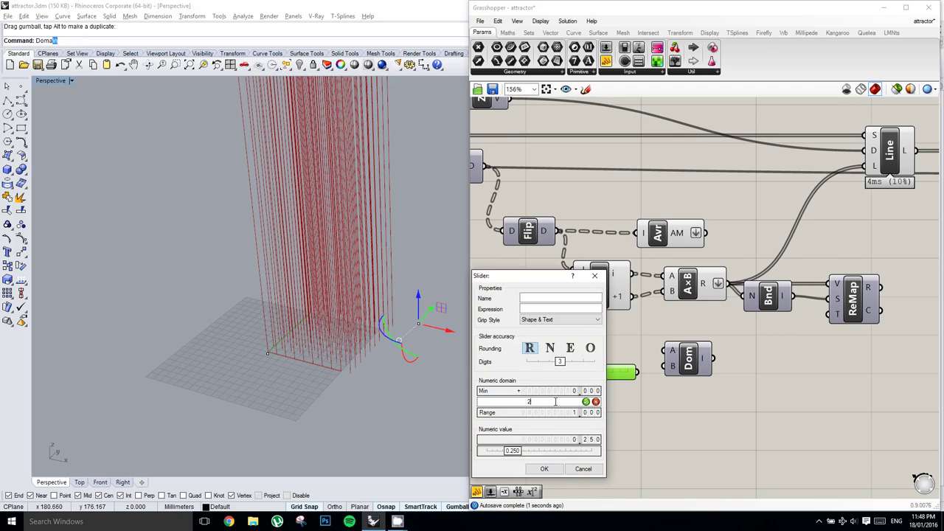
text(200)
key(Return)
click(544, 469)
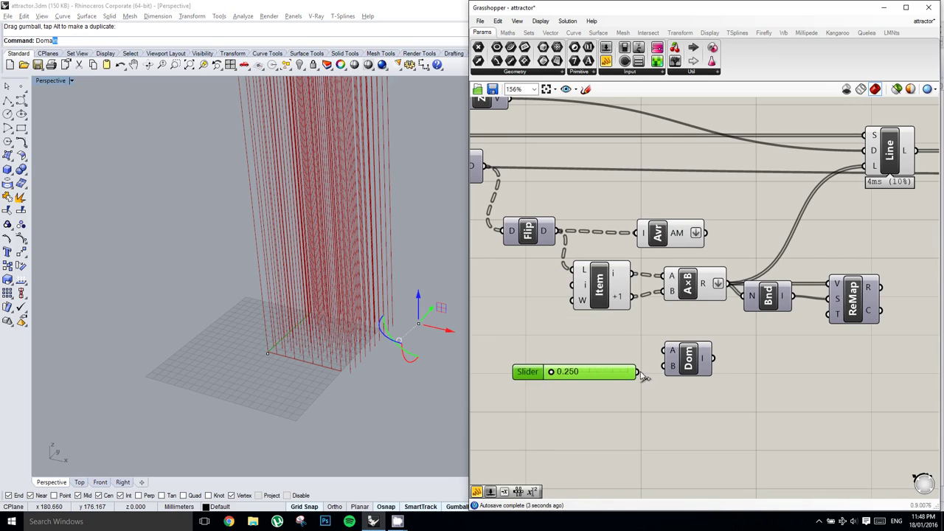
drag(639, 372, 669, 366)
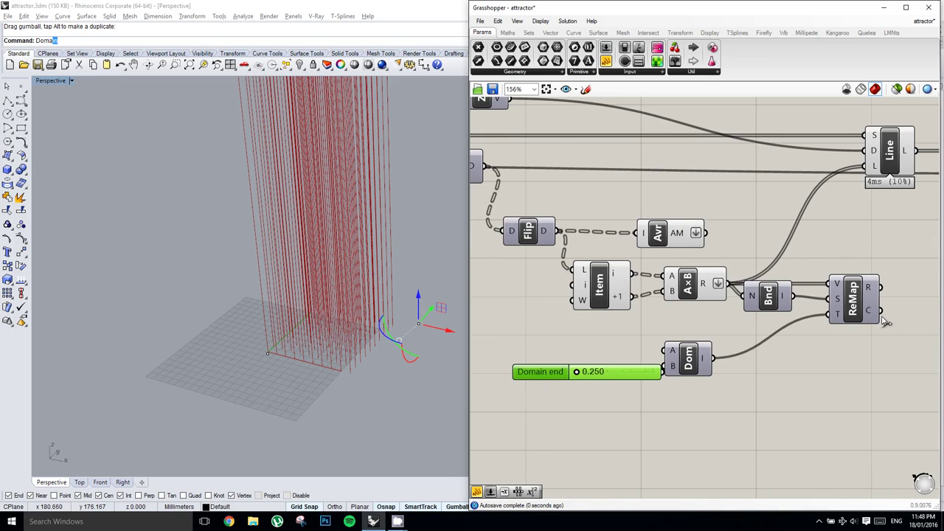
- Replace the Multiplication wire at Line's L input with the R output of Remap Numbers
right_drag(886, 323, 746, 319)
right_click(738, 304)
click(764, 291)
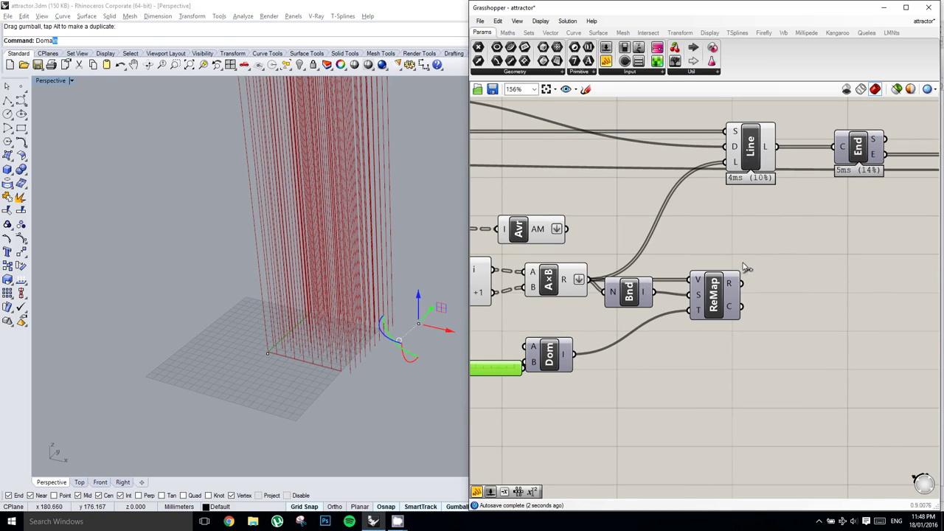
drag(737, 163, 734, 164)
scroll(332, 369, up, 7)
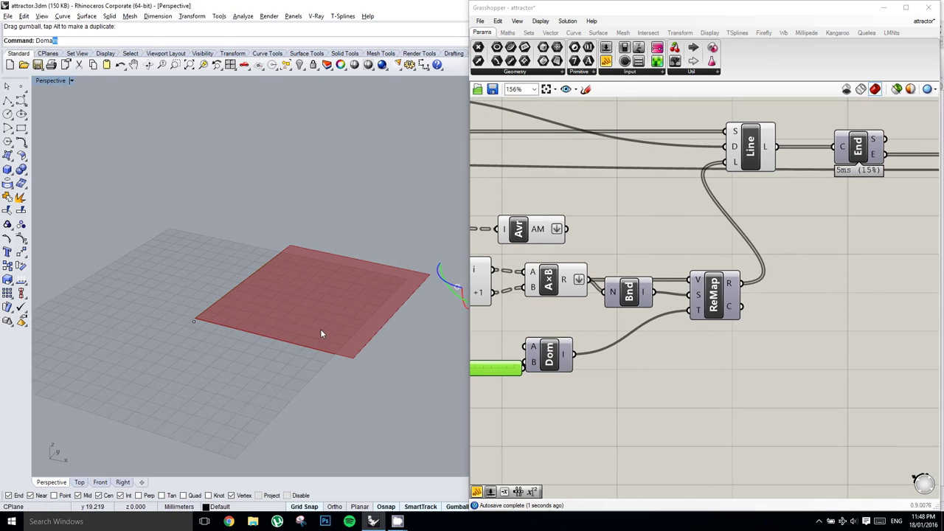
- Set the Domain end slider to 102.650 and examine the remapped surface in Rhino's Perspective viewport
right_drag(652, 315, 778, 272)
drag(564, 325, 603, 325)
right_drag(328, 261, 316, 238)
right_drag(644, 299, 641, 300)
drag(595, 326, 576, 317)
right_drag(221, 250, 253, 261)
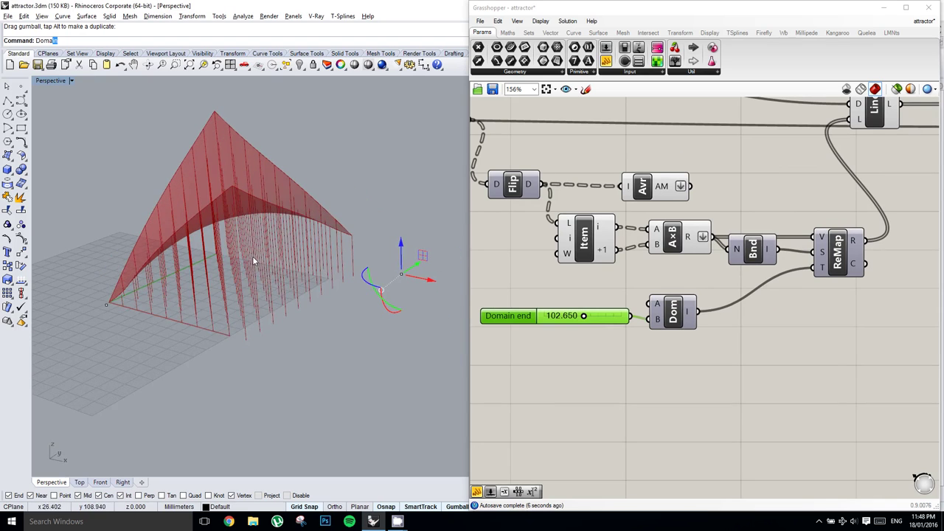
right_drag(301, 231, 292, 232)
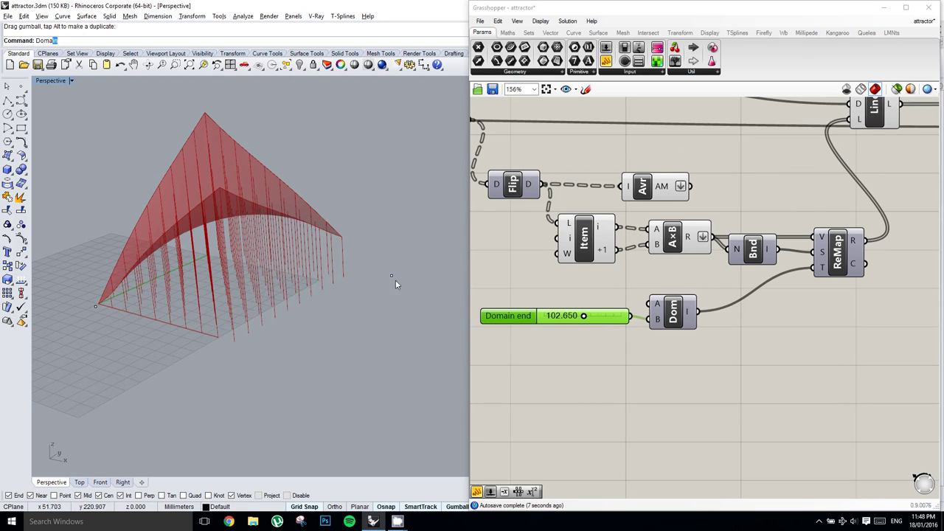
- Move the two Rhino attractor points onto the grid area, one near the far edge and one beside the front corner
click(395, 280)
right_drag(385, 294, 377, 257)
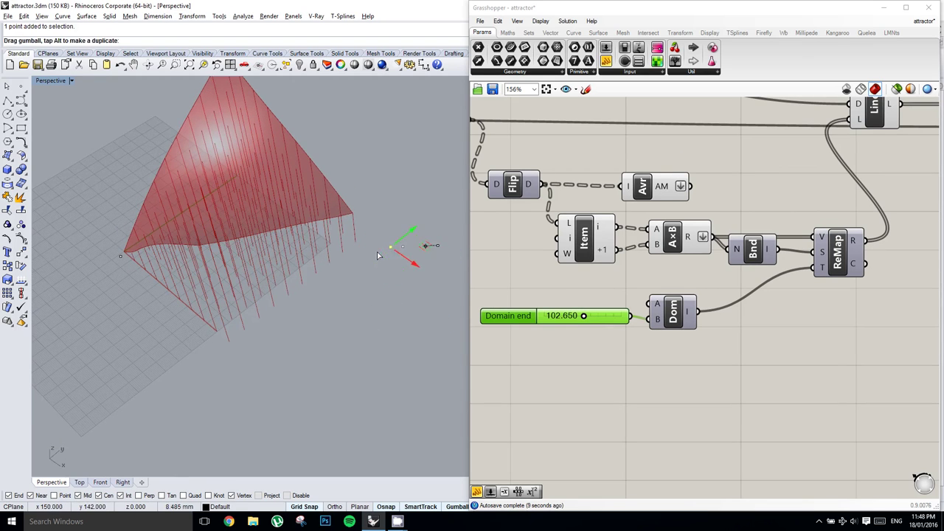
drag(340, 241, 340, 241)
right_drag(215, 248, 251, 233)
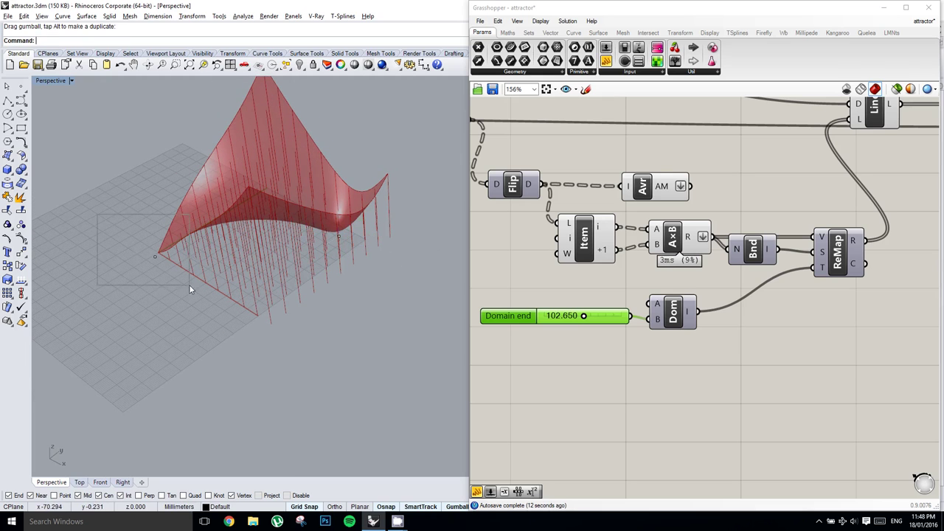
drag(190, 287, 190, 286)
drag(246, 253, 279, 222)
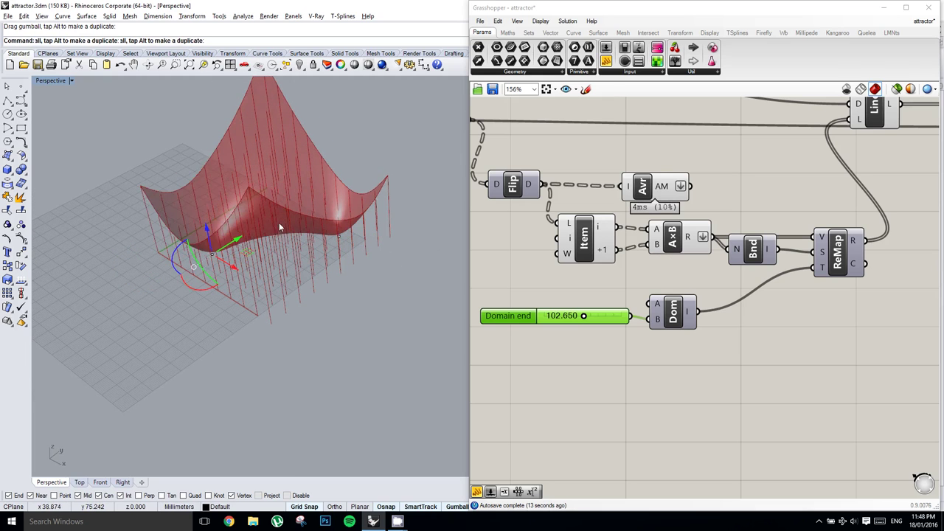
right_drag(279, 222, 309, 247)
scroll(310, 247, down, 1)
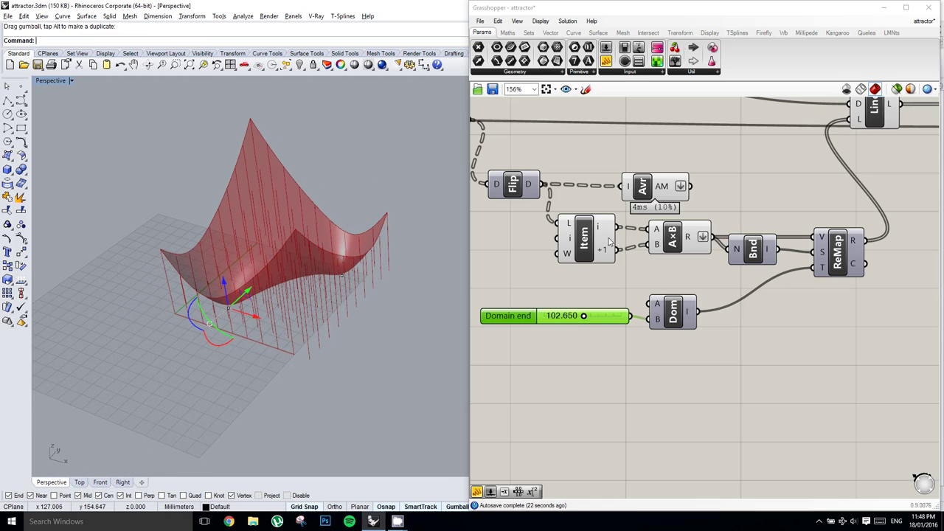
- Shift the Line, End Points and Surface From Points components further along the canvas to free space after Remap Numbers
right_drag(649, 254, 602, 270)
scroll(667, 273, down, 2)
scroll(664, 270, up, 1)
scroll(602, 270, down, 1)
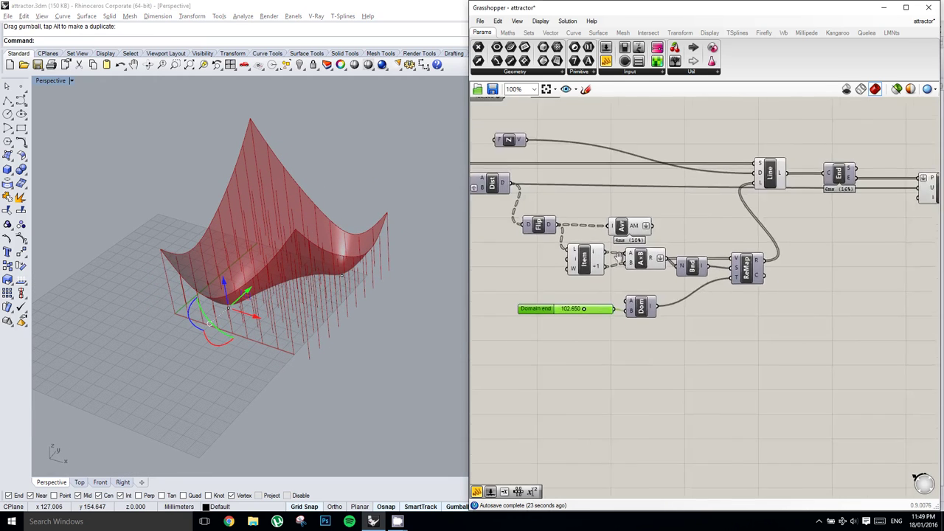
right_drag(729, 237, 586, 269)
drag(829, 250, 577, 163)
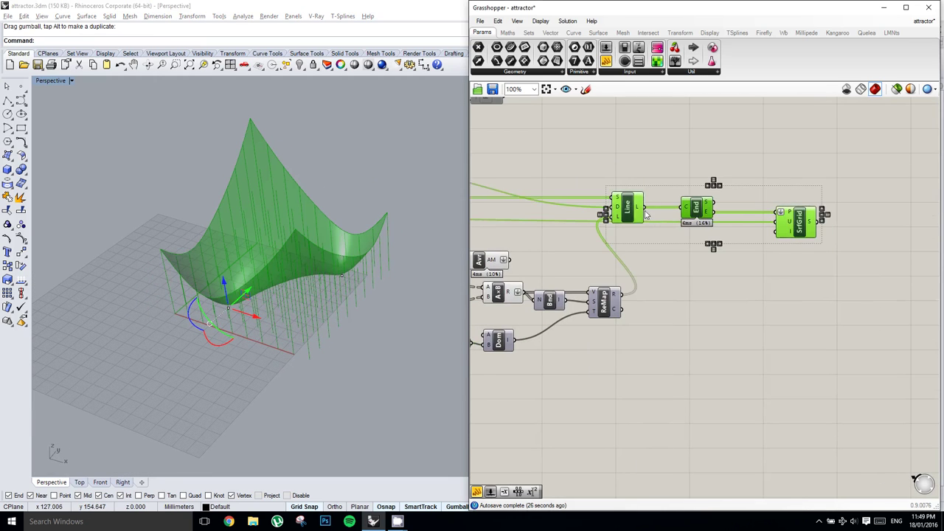
drag(640, 213, 720, 213)
- Delete the unused Average component beside Flip Matrix
right_drag(501, 242, 689, 251)
scroll(637, 255, up, 1)
click(638, 256)
key(Delete)
- Place four more attractor points over the grid in the Rhino Perspective viewport with the Multiple Points command
shift+right_drag(363, 264, 289, 252)
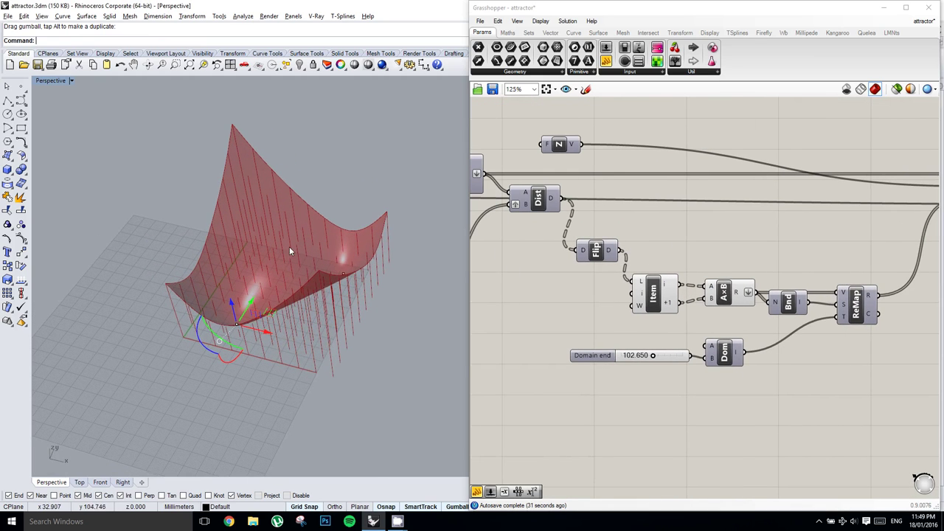
click(23, 88)
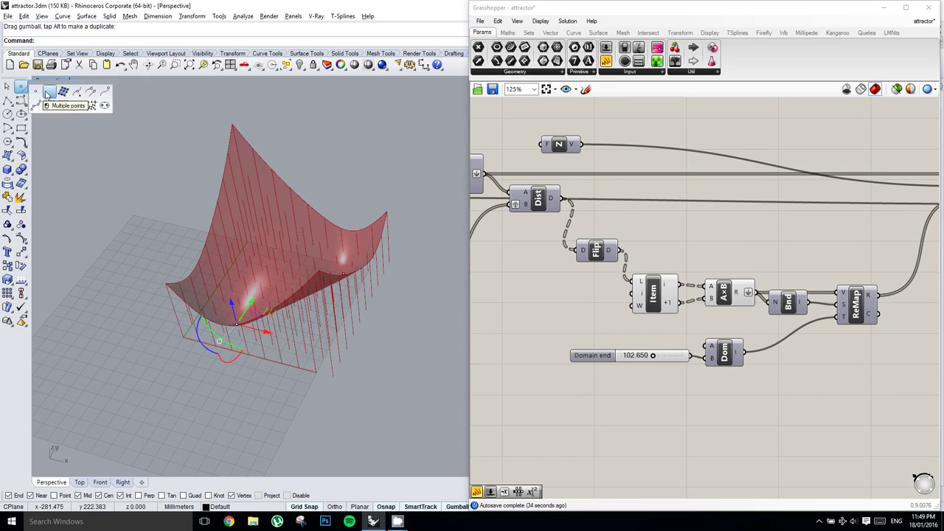
click(48, 92)
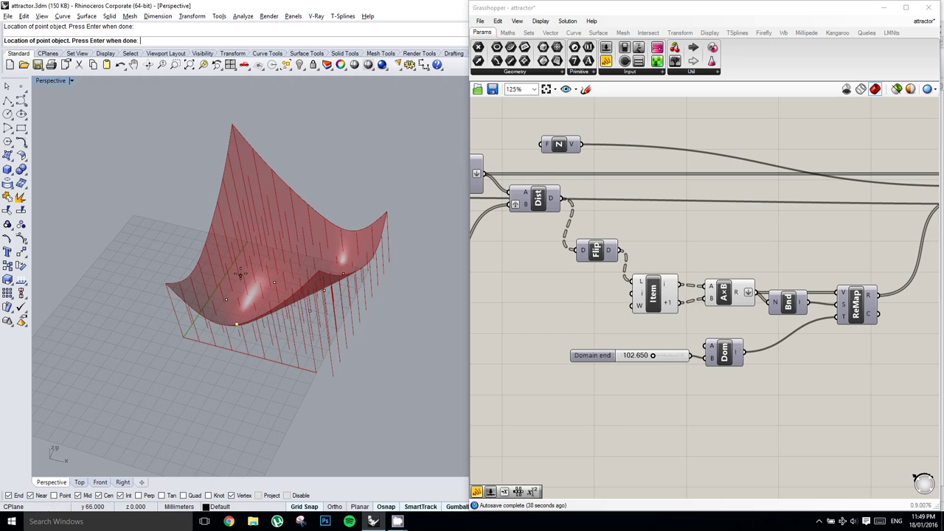
key(Return)
- Duplicate the wired Point parameter in Grasshopper and reference all six Rhino points in the copy
drag(205, 200, 416, 395)
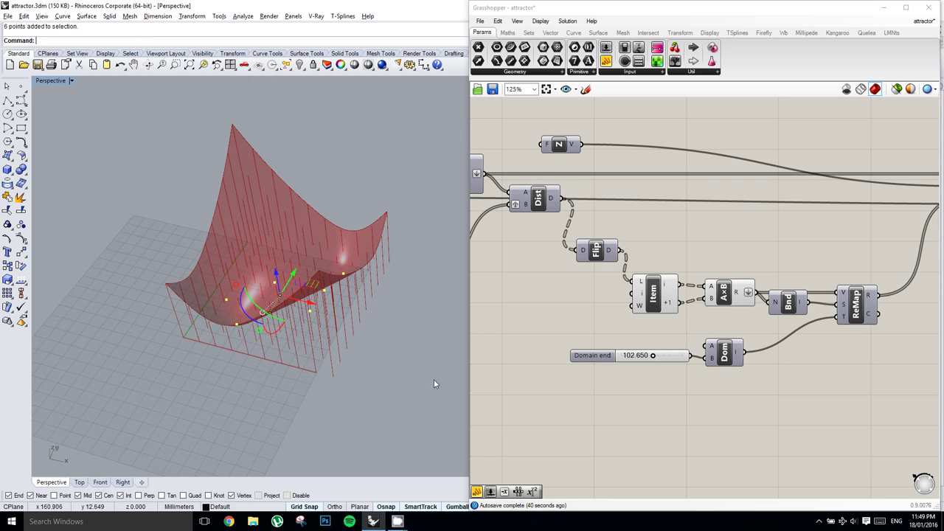
right_drag(686, 303, 679, 311)
right_drag(571, 270, 587, 271)
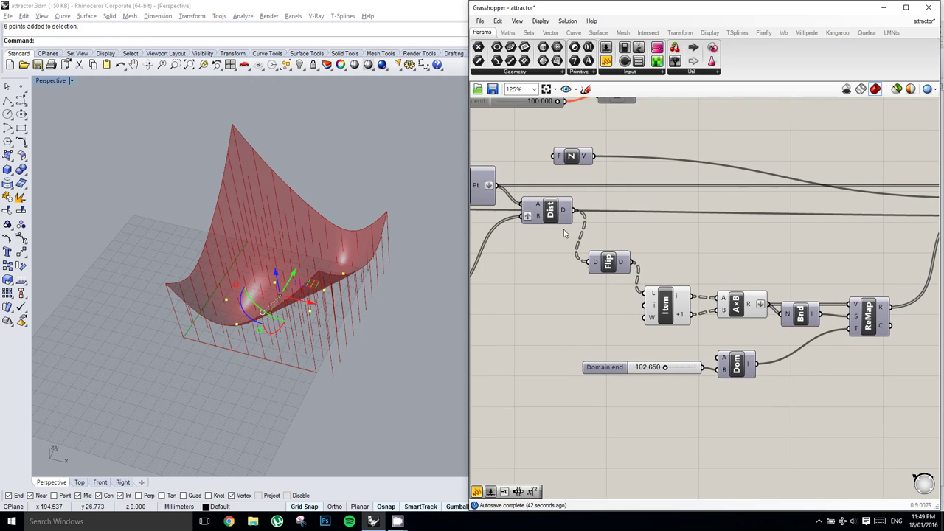
right_drag(561, 206, 731, 238)
click(594, 328)
click(593, 351)
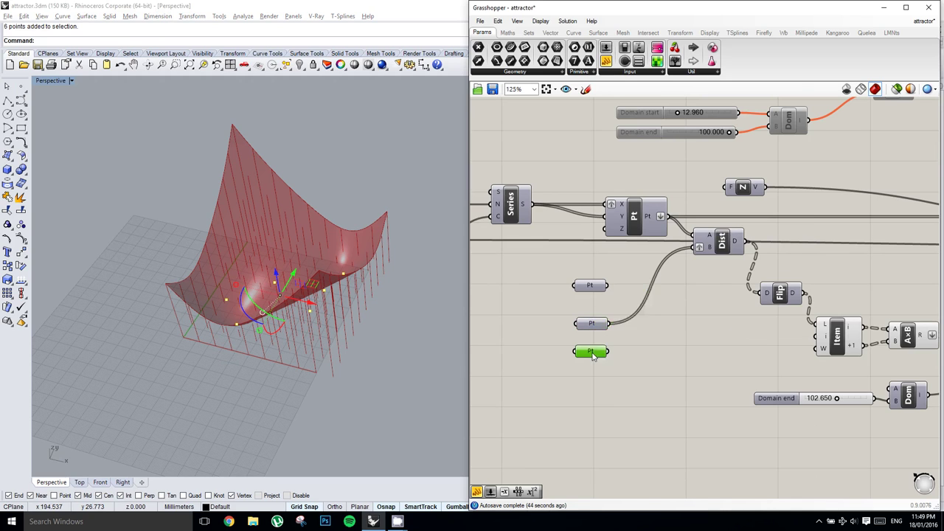
right_click(592, 351)
click(635, 432)
- Replace the wire at Distance's B input with the output of the new six-point Point parameter
right_drag(656, 354, 611, 338)
click(570, 335)
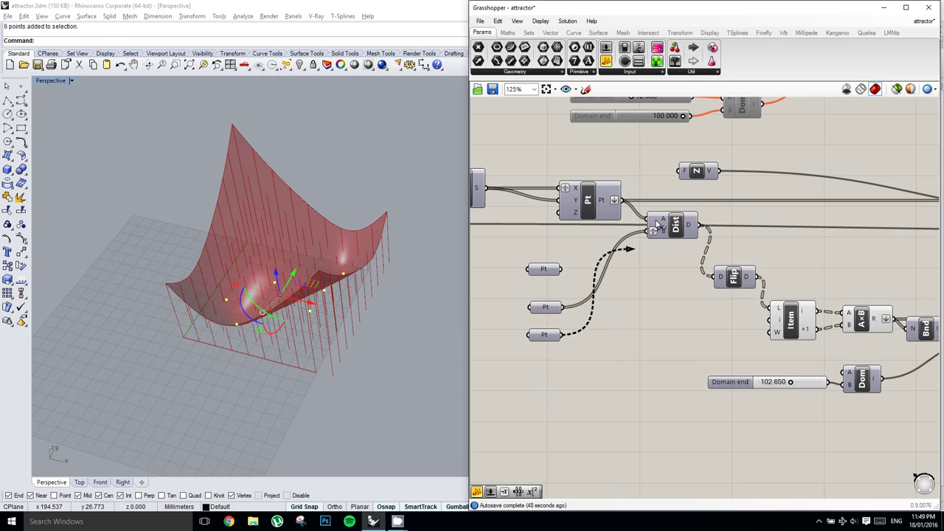
shift+drag(656, 223, 654, 230)
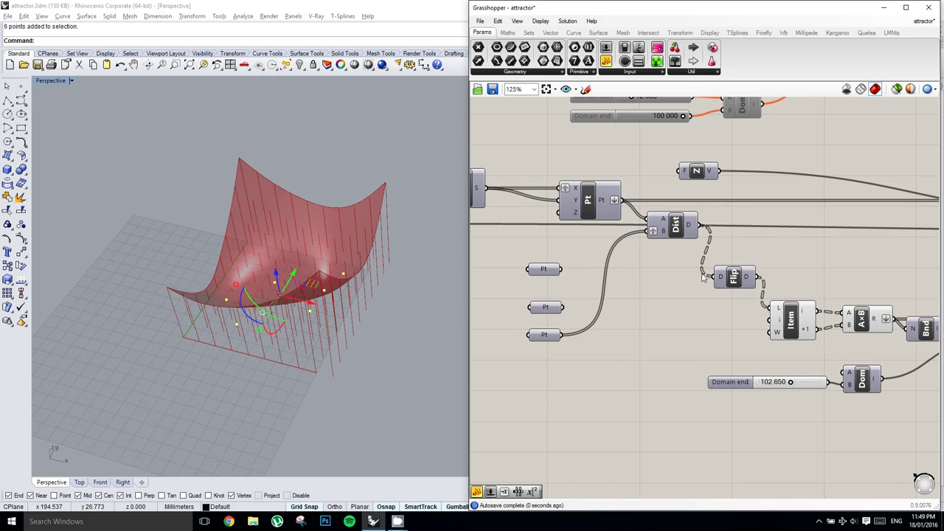
- Examine the surface in Rhino and inspect the data trees at the List Item and Flip Matrix outputs
right_drag(687, 297, 653, 286)
right_drag(307, 317, 325, 266)
right_drag(679, 275, 621, 267)
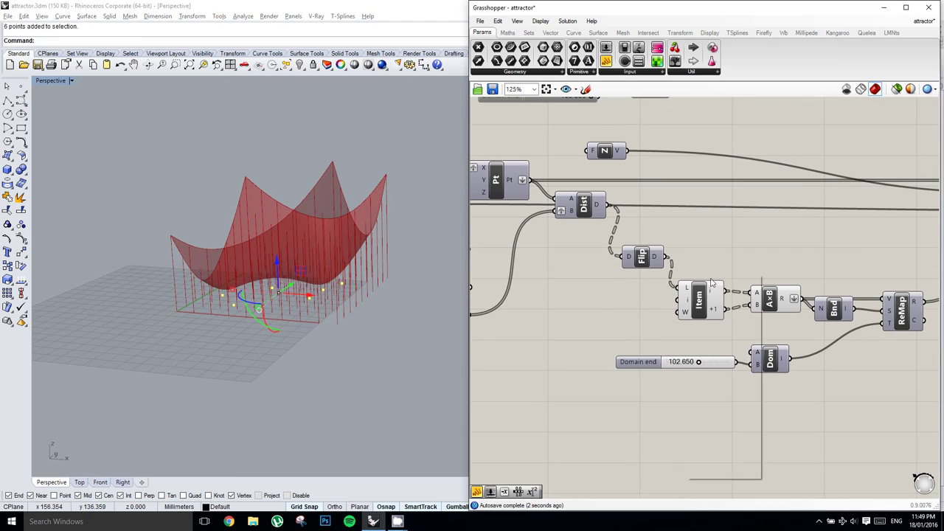
right_click(630, 259)
click(703, 267)
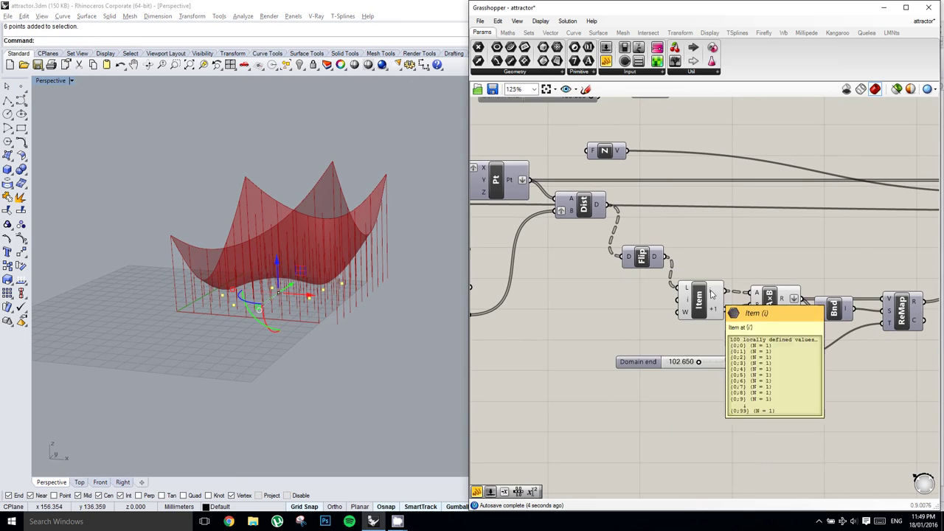
mouse_move(713, 316)
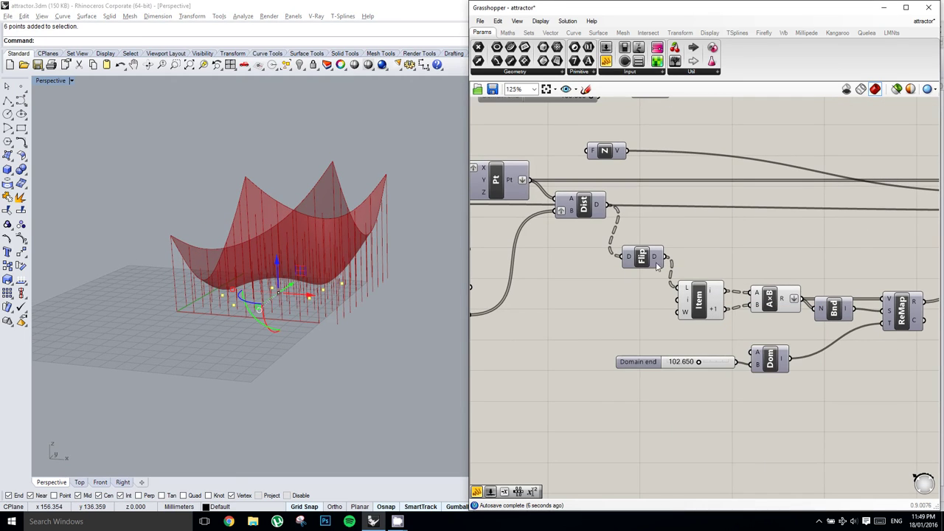
mouse_move(655, 262)
- Add a Mass Multiplication component above Multiplication and connect Flip Matrix's D output to its I input
right_drag(752, 256, 719, 258)
text(mas)
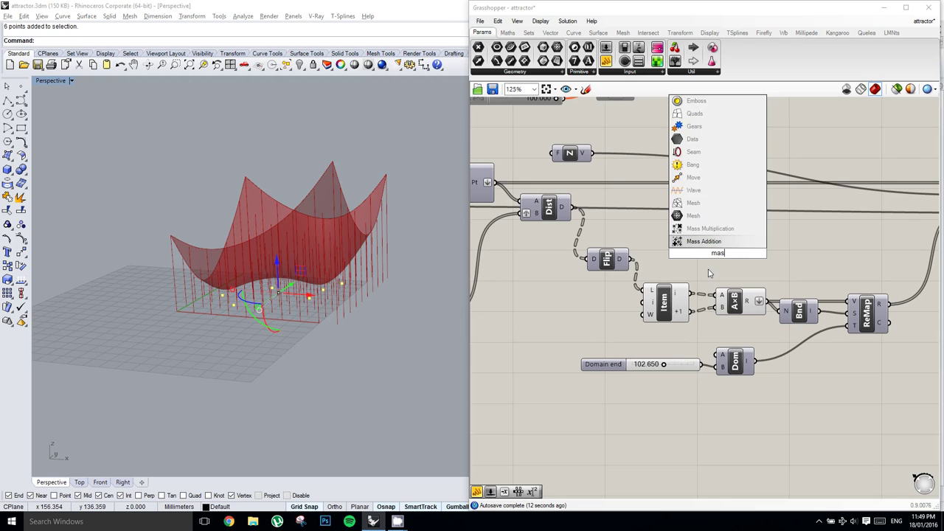
text(s mul)
key(Return)
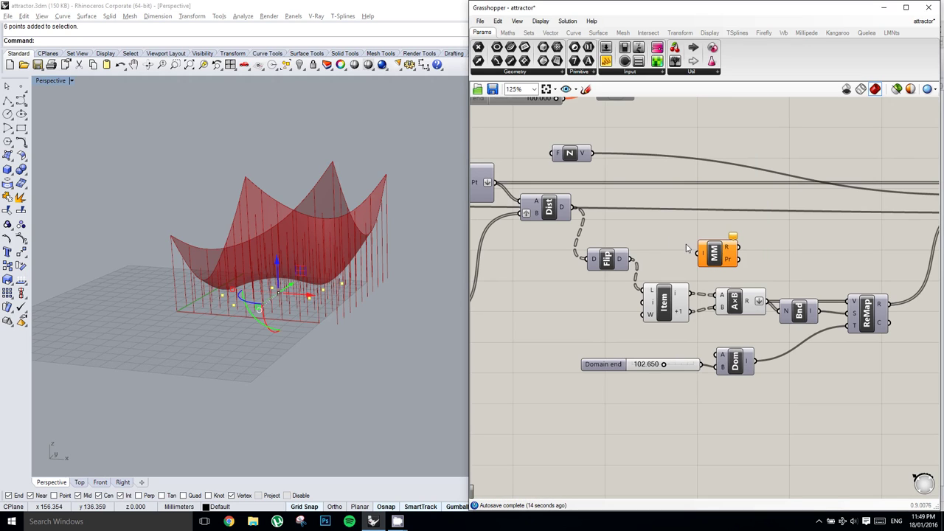
drag(644, 258, 706, 256)
- Adjust the position of the Mass Multiplication component and flatten its R output
right_drag(778, 257, 652, 238)
right_click(652, 238)
click(612, 256)
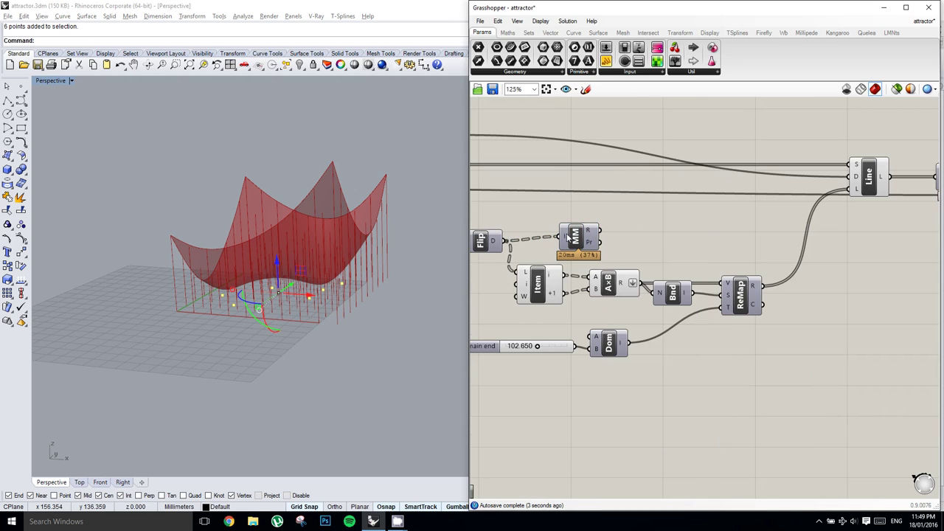
drag(567, 235, 576, 237)
mouse_move(498, 244)
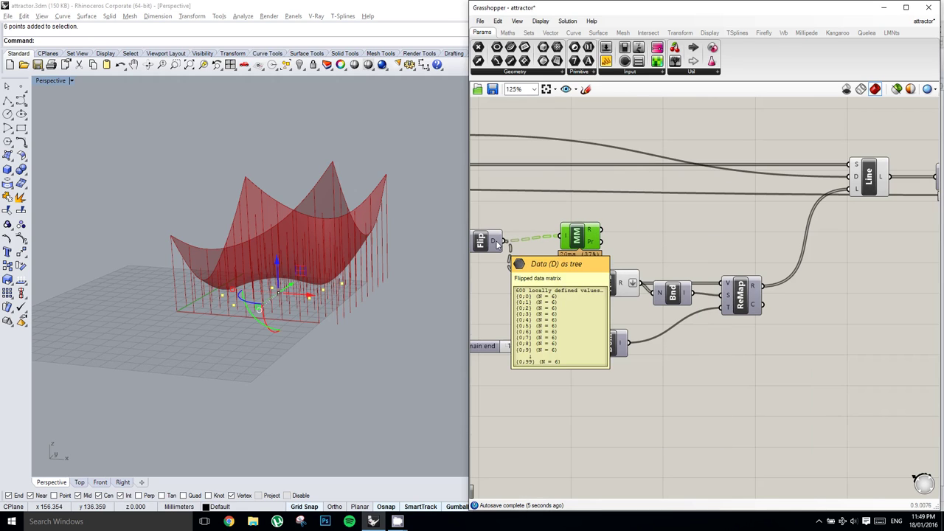
right_click(596, 233)
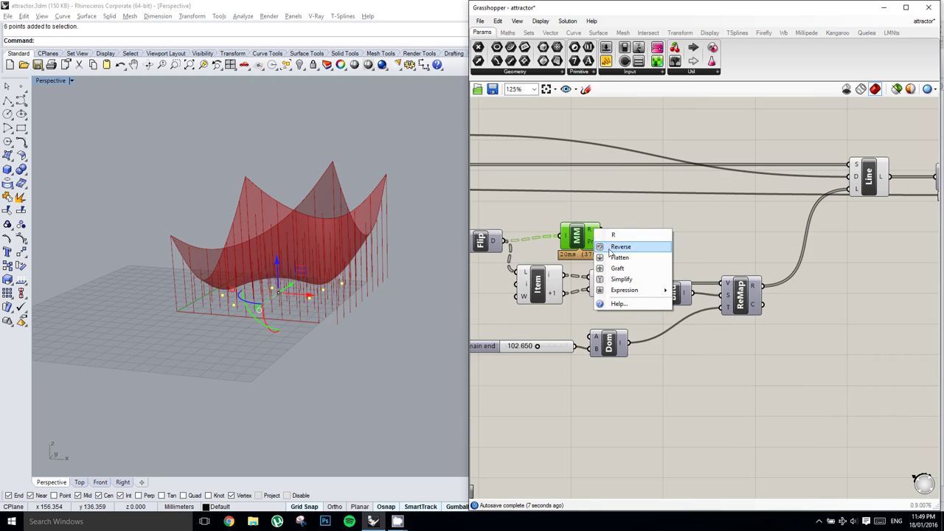
click(615, 258)
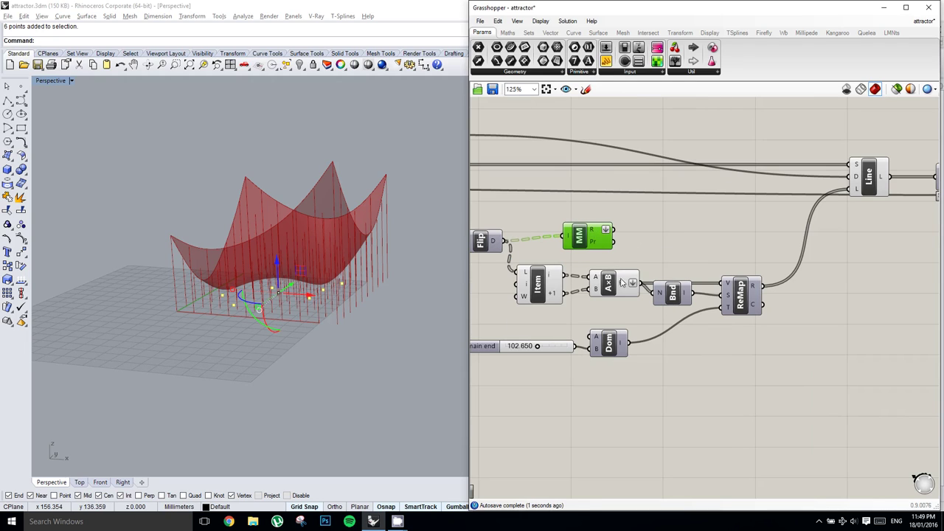
- Try to feed only Bounds' N input from Mass Multiplication's R output, and undo that wire
drag(621, 284, 617, 287)
drag(614, 230, 654, 294)
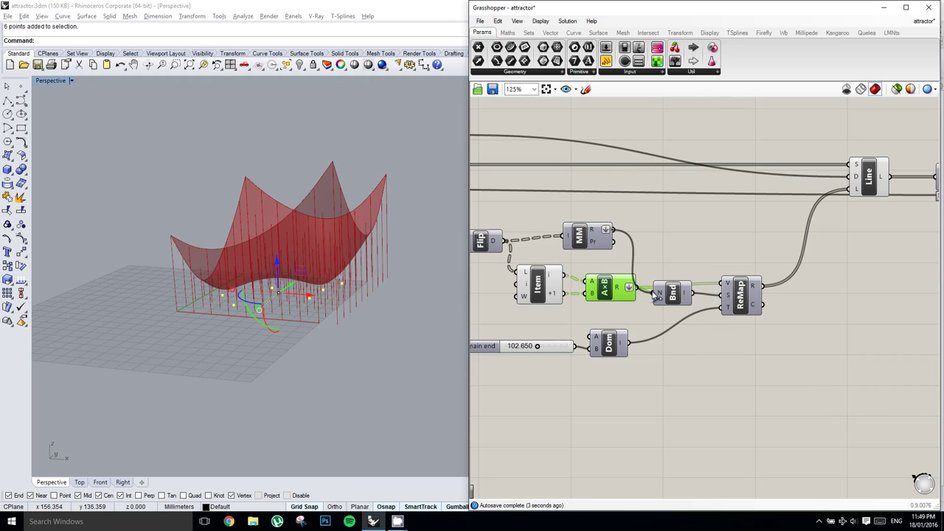
right_drag(629, 292, 642, 294)
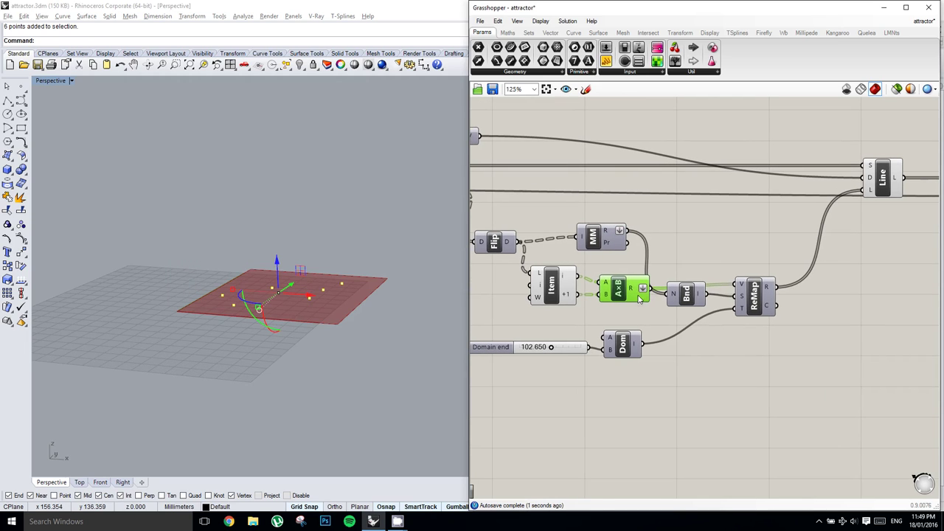
key(ctrl+z)
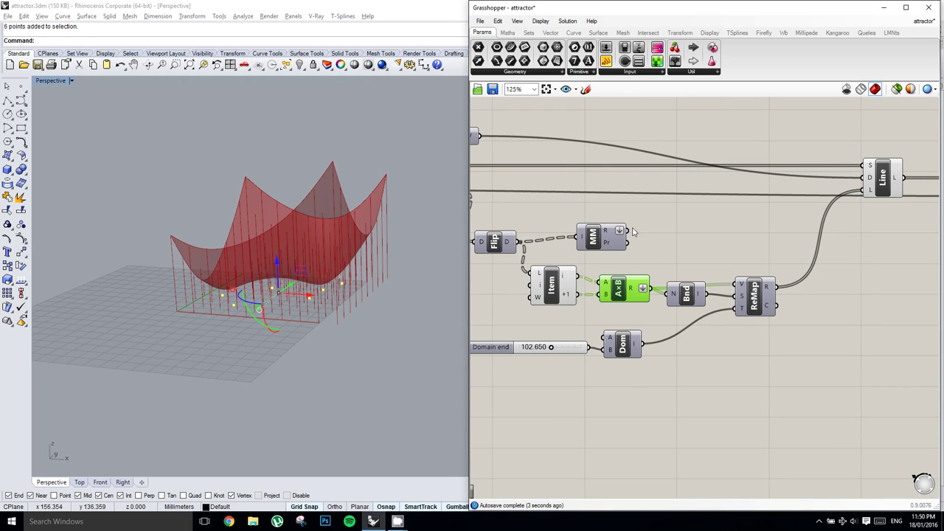
- Reposition Bounds and wire Mass Multiplication's R output into Remap Numbers' V and Bounds' N inputs, replacing the Multiplication wires
drag(689, 293, 696, 301)
drag(628, 231, 741, 284)
drag(628, 231, 675, 302)
right_drag(383, 255, 339, 212)
- Set the Domain end slider to 200.000 and examine the six-point surface in Rhino's Perspective viewport
right_drag(742, 270, 795, 257)
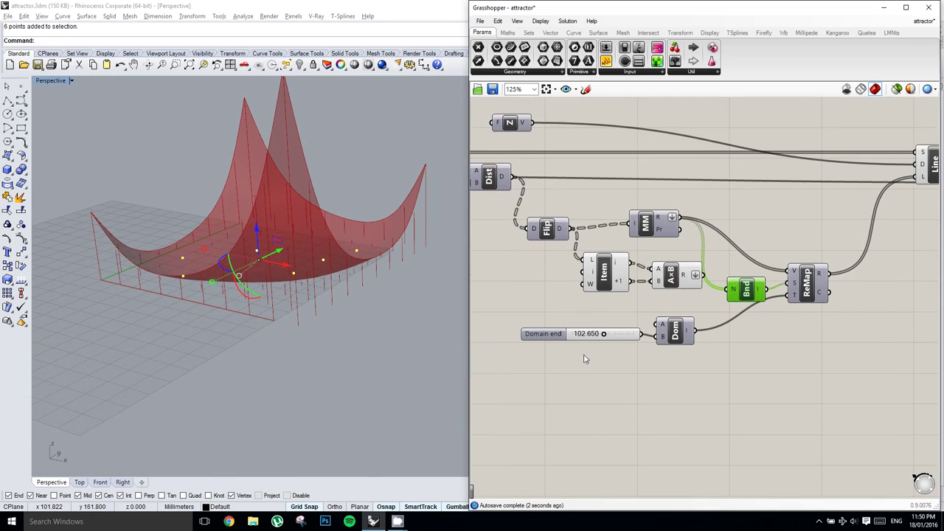
scroll(608, 333, up, 2)
drag(630, 332, 742, 337)
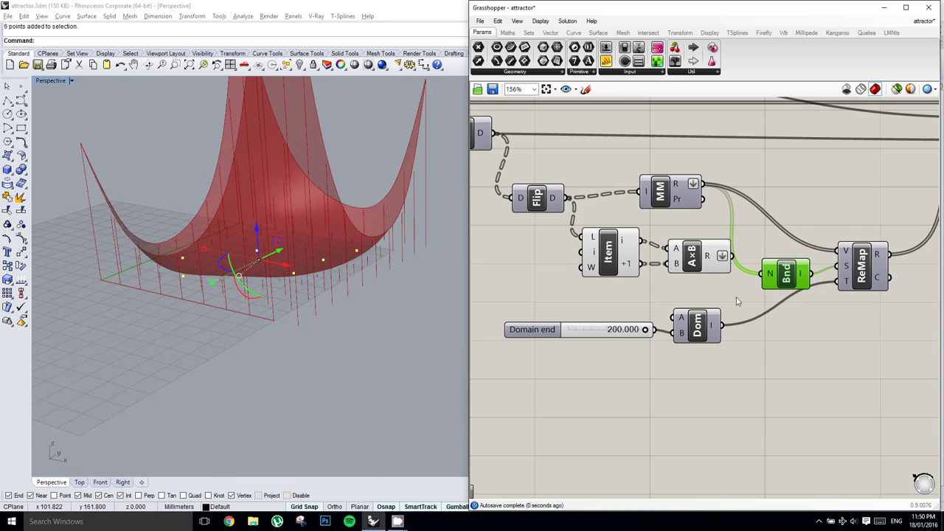
scroll(737, 299, down, 1)
right_drag(729, 294, 663, 307)
right_drag(757, 250, 726, 255)
click(738, 248)
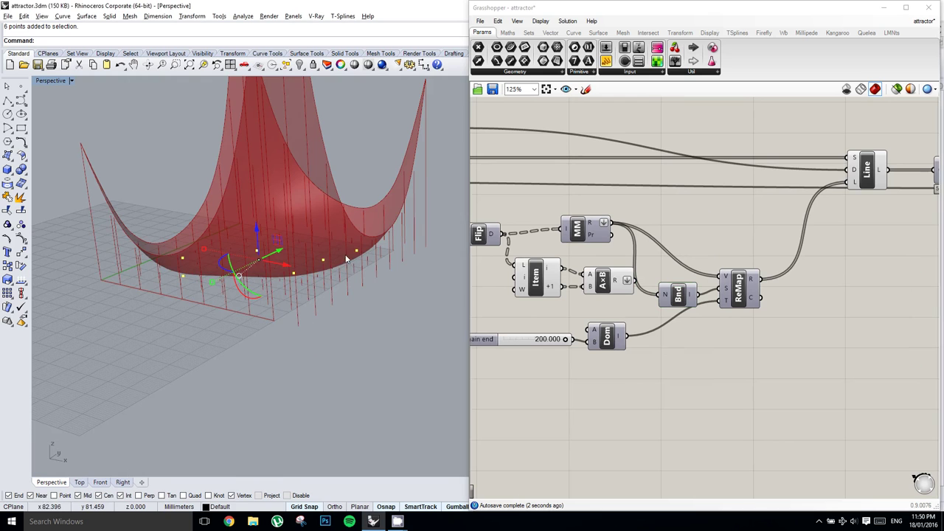
right_drag(347, 259, 323, 251)
scroll(270, 286, up, 3)
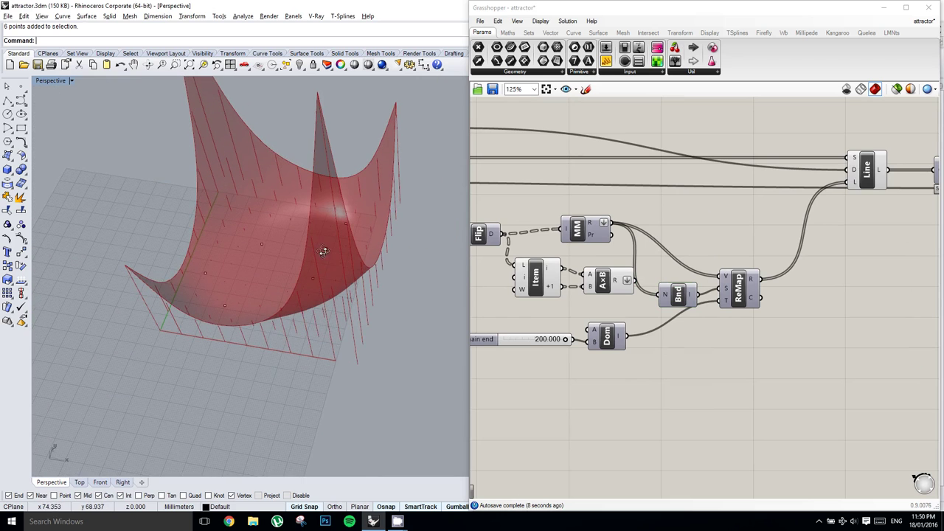
scroll(493, 256, down, 2)
- Set the Count slider that feeds the Series component to 20
right_drag(492, 256, 666, 253)
right_drag(528, 232, 704, 263)
right_drag(589, 244, 643, 245)
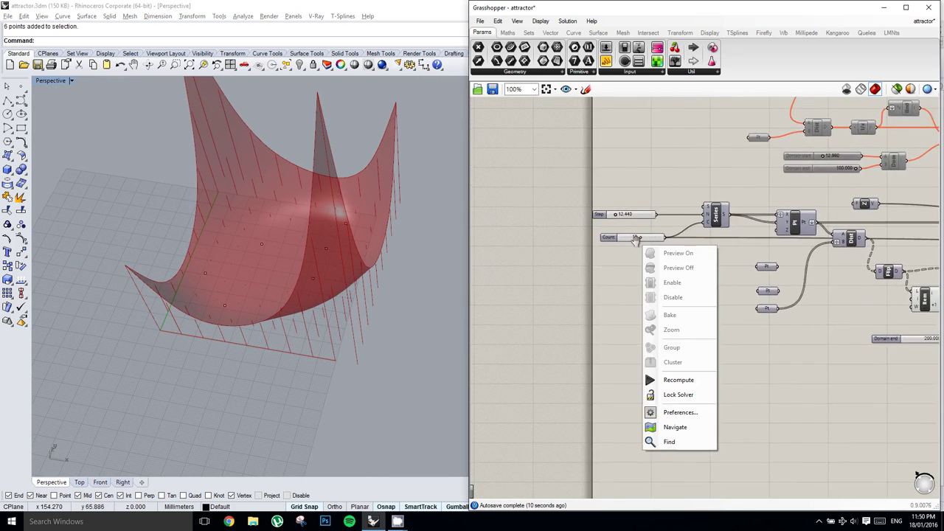
click(636, 240)
scroll(656, 244, up, 3)
double_click(674, 234)
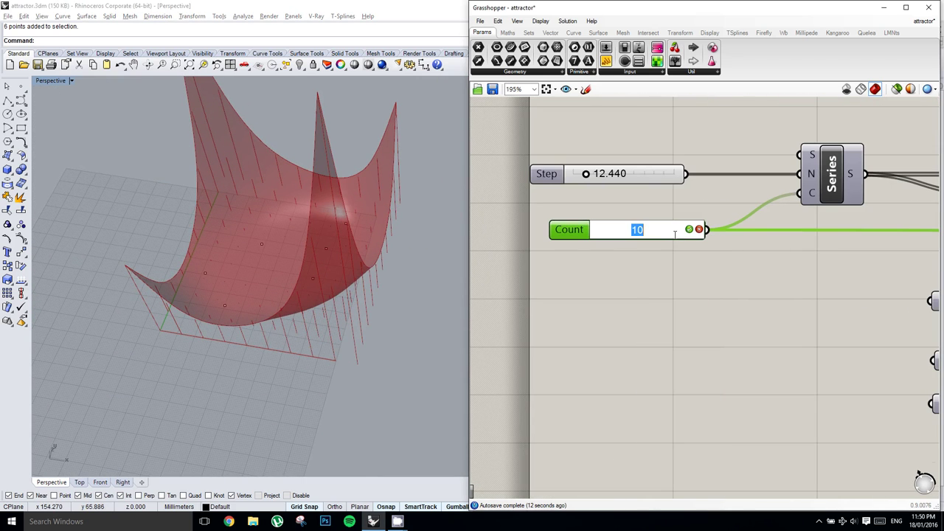
text(20)
key(Return)
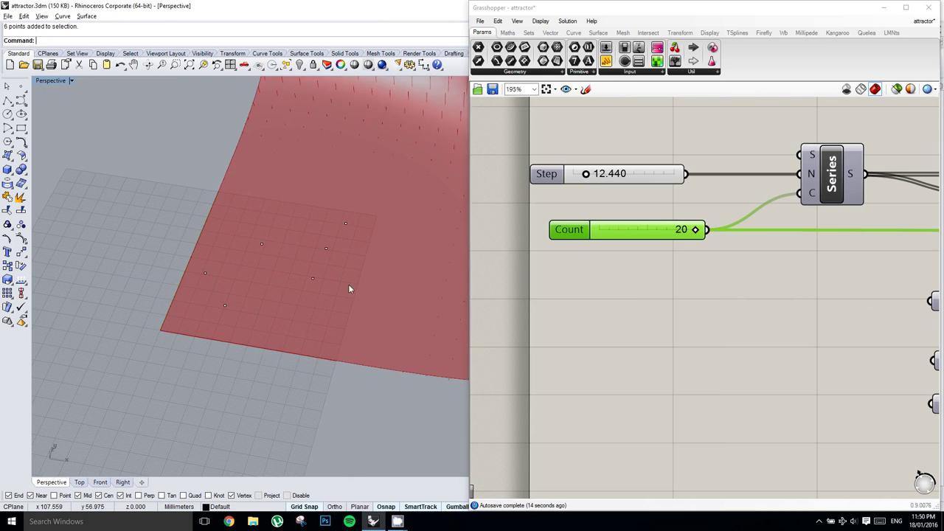
- View the whole enlarged surface in Rhino and undo the last Points command there
right_drag(349, 288, 276, 257)
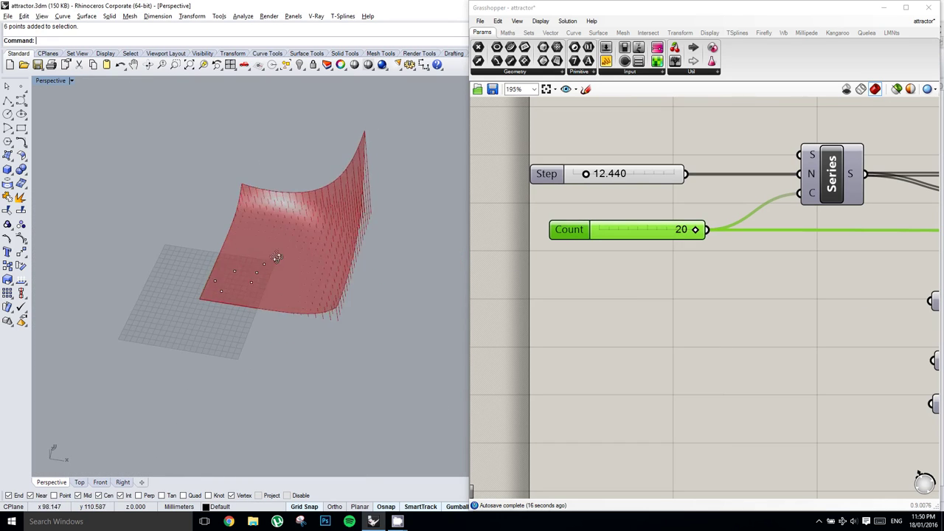
key(ctrl+z)
right_drag(778, 270, 750, 274)
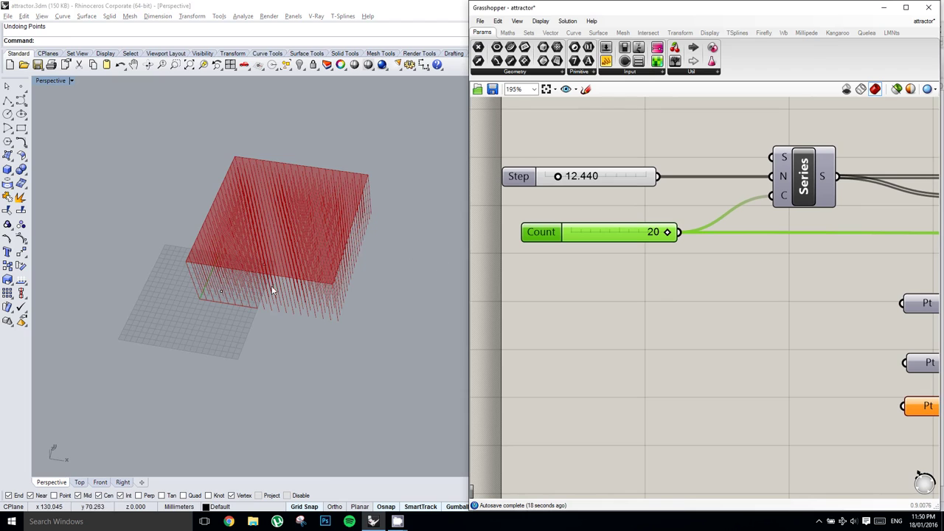
- Redo the undone Points command in Rhino and view the restored surface in the Perspective viewport
right_drag(271, 290, 293, 272)
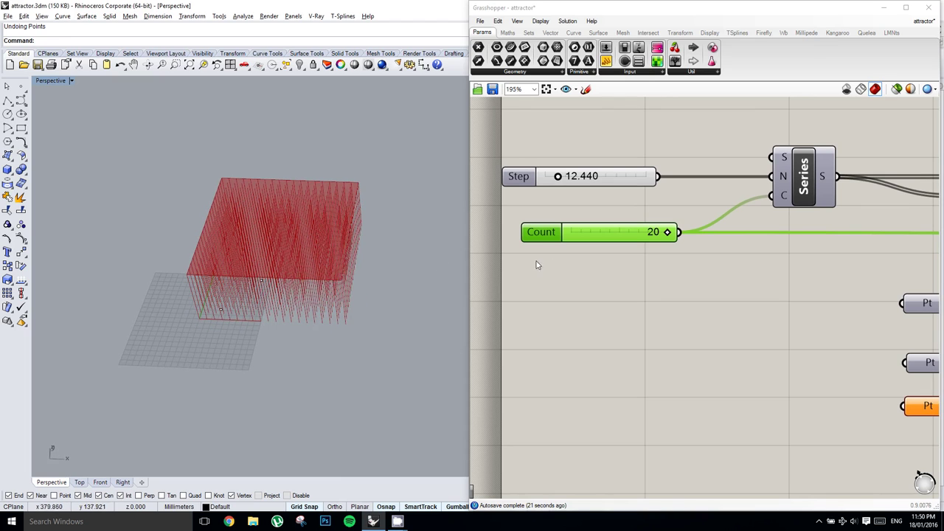
key(ctrl+y)
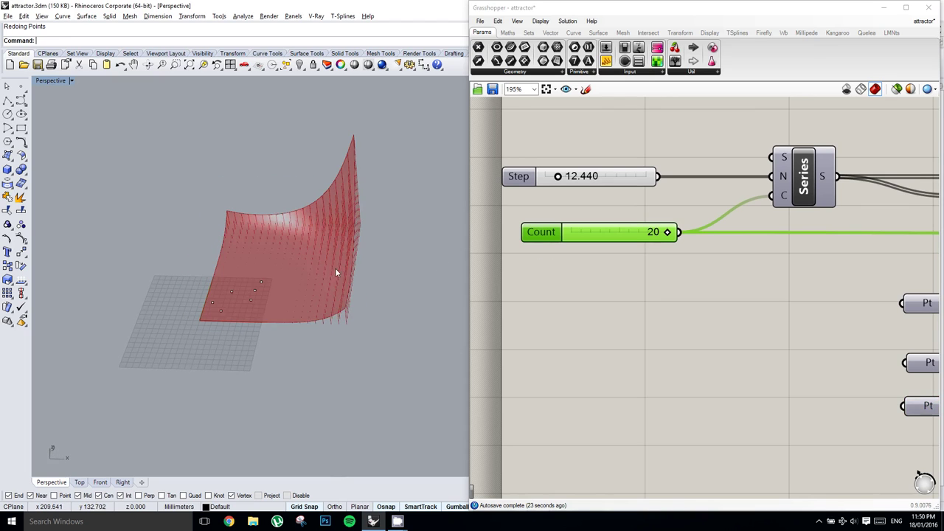
right_drag(336, 269, 321, 286)
- Undo the last two changes in the Grasshopper definition
mouse_move(668, 288)
right_down()
mouse_move(656, 296)
mouse_move(694, 288)
mouse_move(673, 294)
right_up()
key(ctrl+z)
key(ctrl+z)
- Set the Count slider that feeds the Series component to 10
double_click(607, 241)
key(Return)
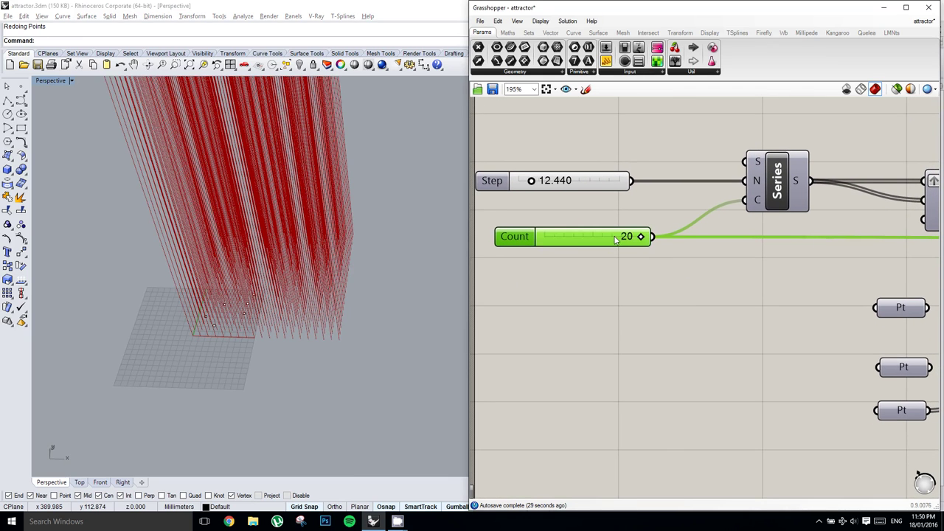
double_click(616, 240)
text(10)
key(Return)
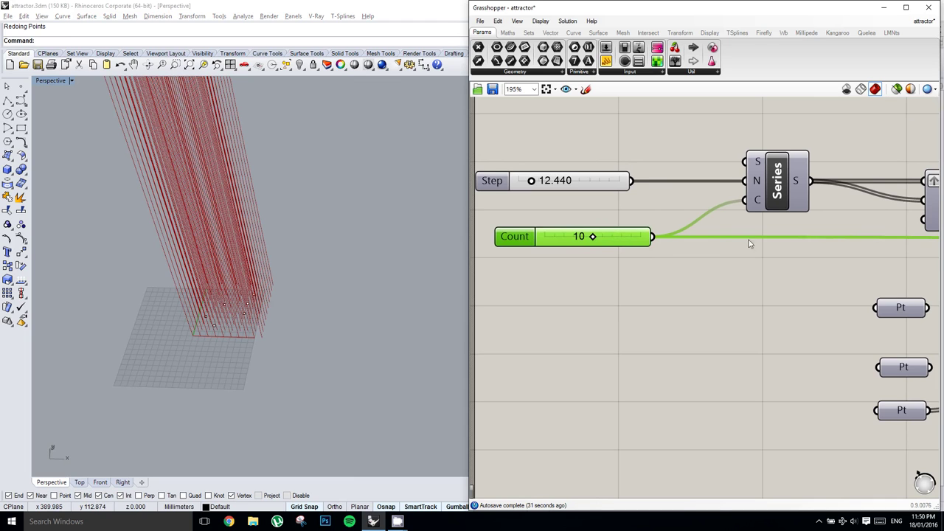
- Wire Mass Multiplication's R output into the Bounds component's N input, replacing the Multiplication wire
scroll(748, 240, down, 3)
right_drag(852, 269, 686, 247)
right_drag(776, 260, 667, 254)
right_drag(803, 275, 611, 244)
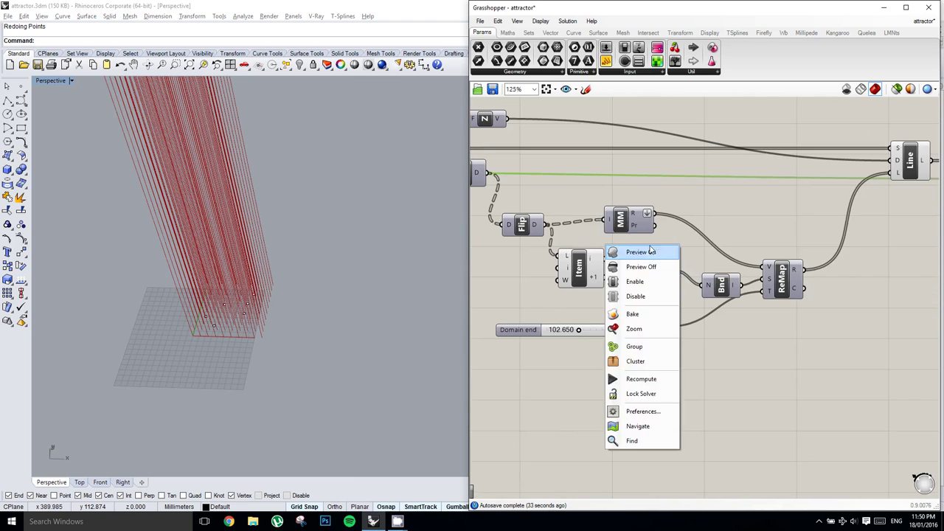
right_click(776, 244)
right_drag(710, 242, 779, 239)
scroll(777, 237, down, 1)
right_drag(667, 259, 787, 282)
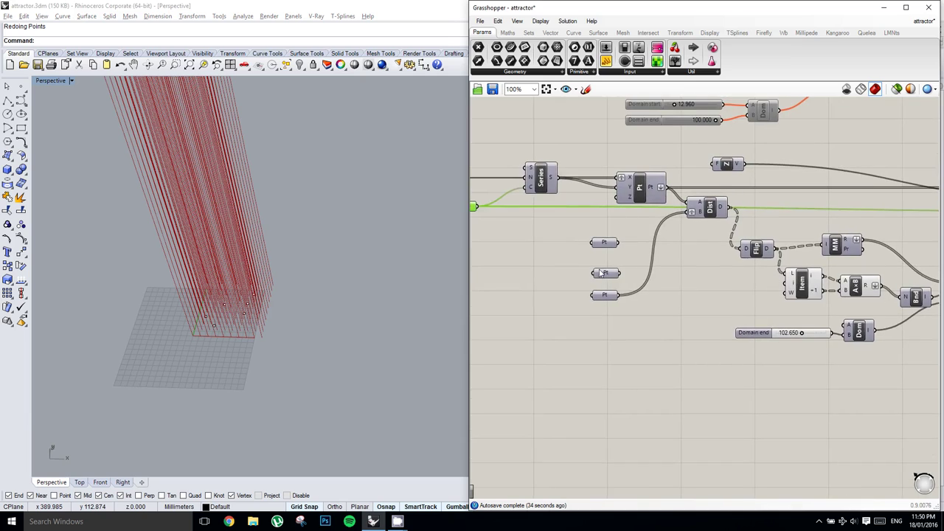
right_drag(664, 277, 574, 264)
right_drag(773, 278, 599, 293)
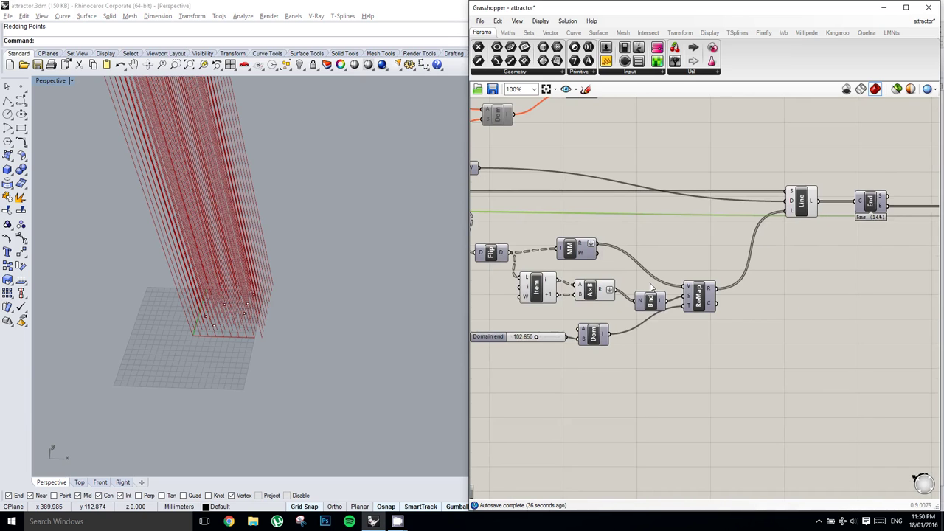
scroll(651, 285, up, 1)
drag(584, 233, 631, 306)
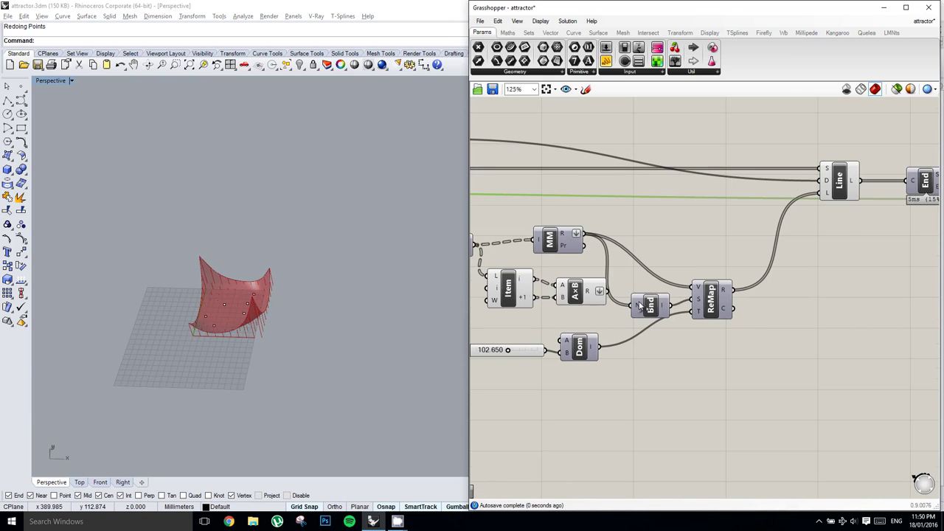
- Delete two of the six attractor points in Rhino's Perspective viewport
right_drag(129, 288, 223, 308)
scroll(221, 304, up, 5)
scroll(252, 348, down, 2)
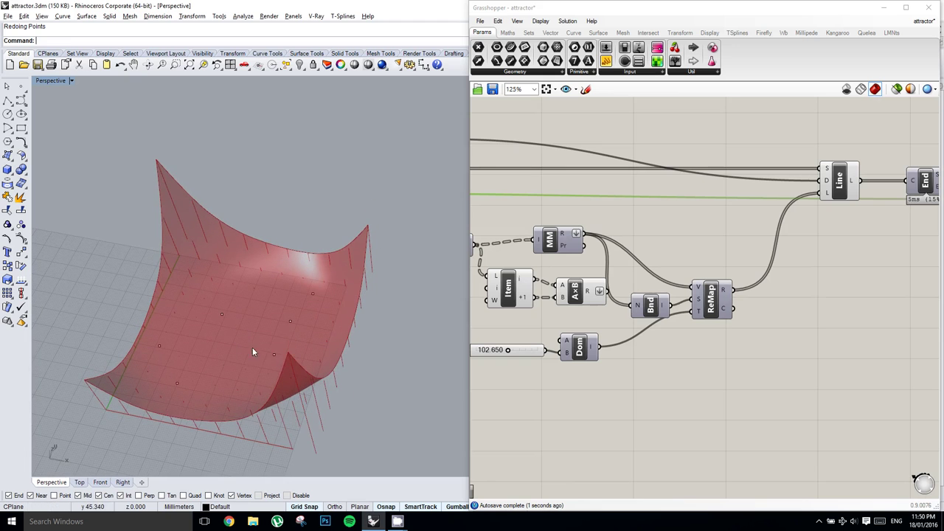
click(288, 364)
key(Delete)
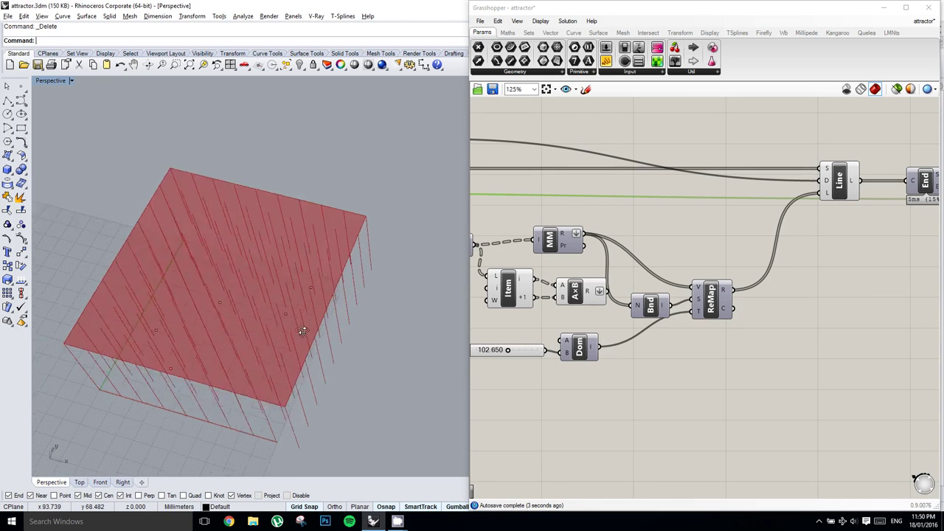
right_drag(306, 260, 358, 308)
right_drag(644, 263, 902, 266)
scroll(719, 255, down, 1)
right_drag(345, 281, 325, 255)
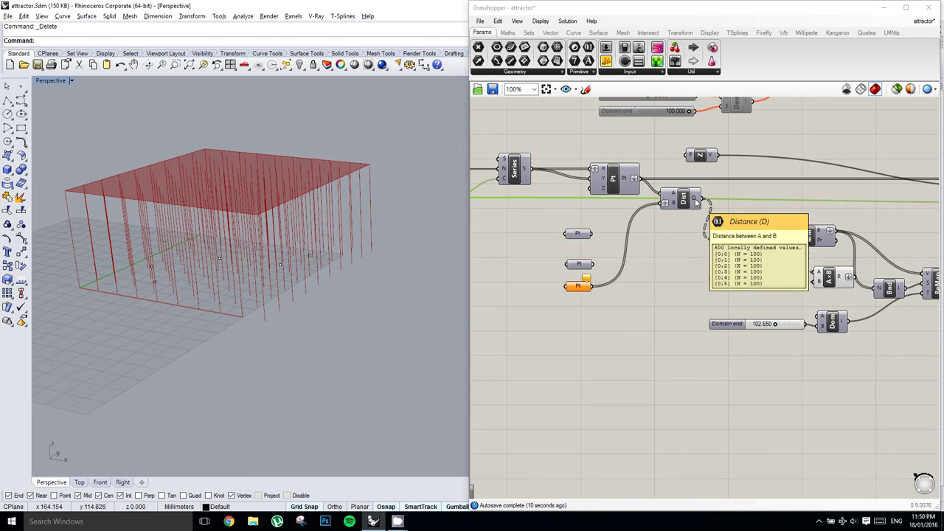
drag(297, 255, 328, 273)
key(Delete)
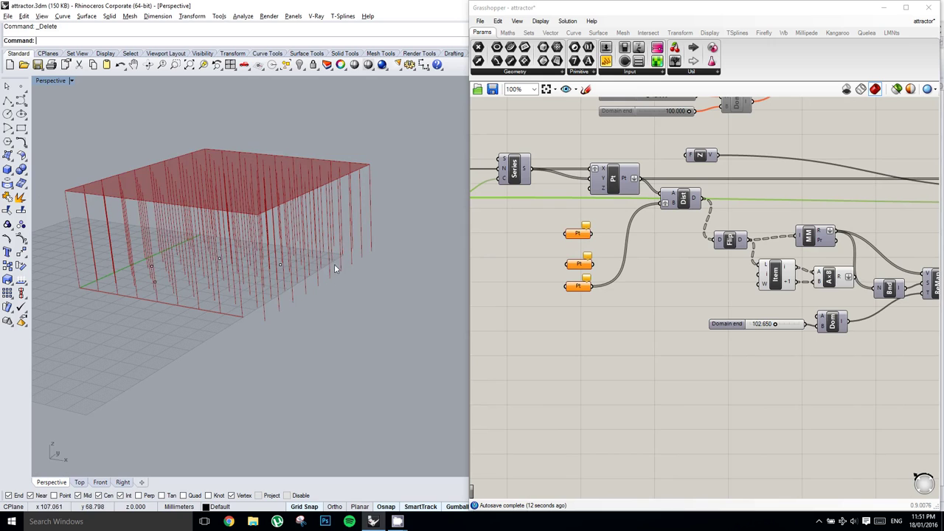
- Reference the four remaining Rhino points in the Point parameter wired to the Distance component
right_click(576, 287)
click(609, 433)
drag(137, 183, 350, 369)
key(Return)
- Move two of the attractor points outward towards the surface's edges in Rhino with the gumball
right_drag(323, 256, 303, 295)
click(284, 315)
drag(318, 303, 371, 276)
right_drag(287, 333, 257, 402)
right_drag(251, 332, 149, 320)
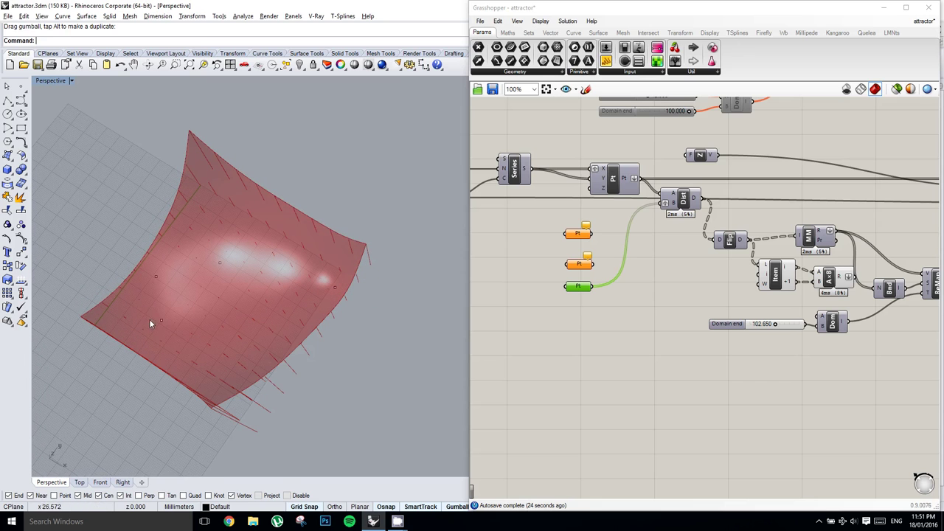
click(147, 326)
drag(199, 314, 257, 379)
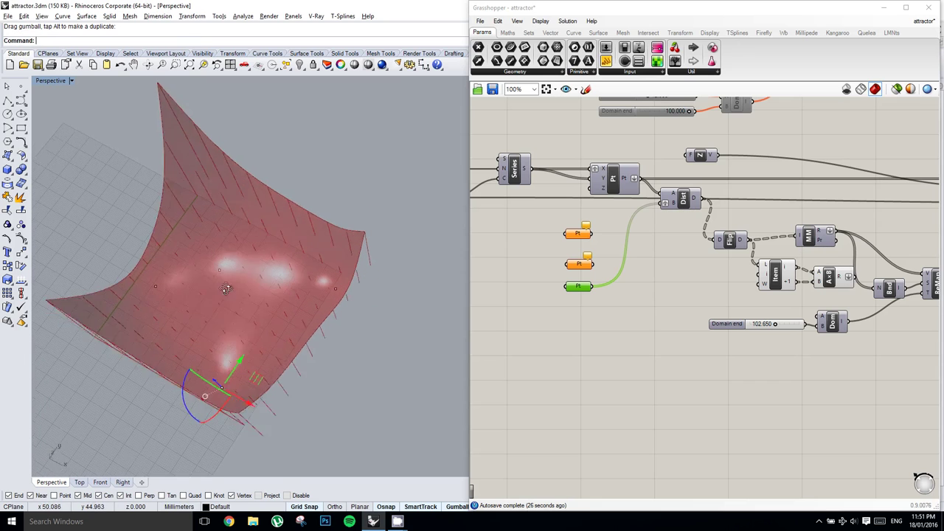
right_drag(228, 289, 292, 250)
- Examine the Distance component's inputs, the flattened grid Point output and the Point parameter feeding input B
scroll(262, 216, down, 3)
right_drag(799, 293, 728, 277)
right_drag(610, 256, 662, 260)
click(660, 259)
scroll(600, 291, up, 3)
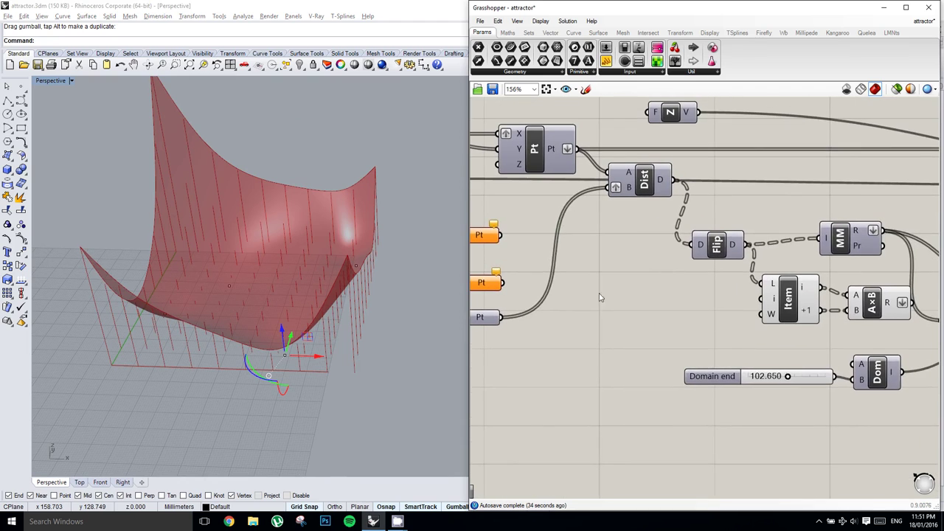
mouse_move(546, 333)
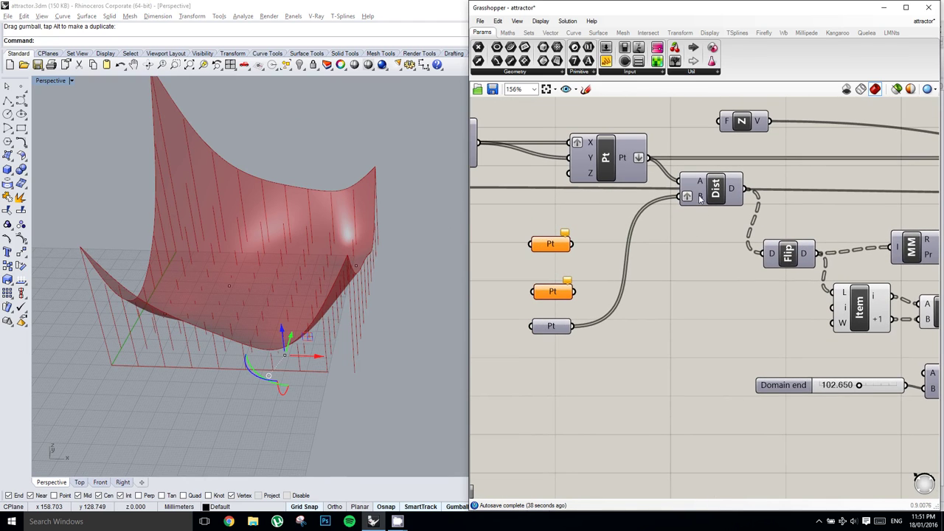
mouse_move(700, 199)
right_drag(736, 226, 716, 231)
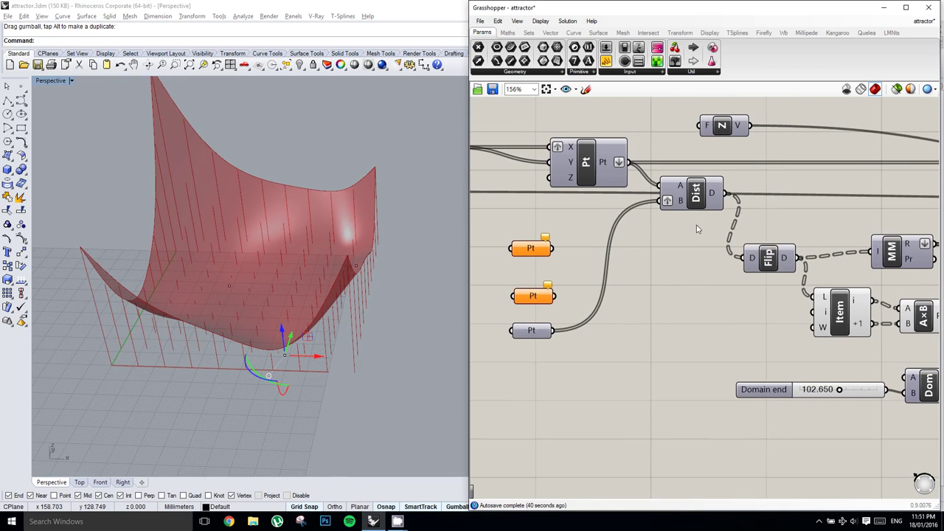
click(684, 222)
scroll(680, 201, up, 2)
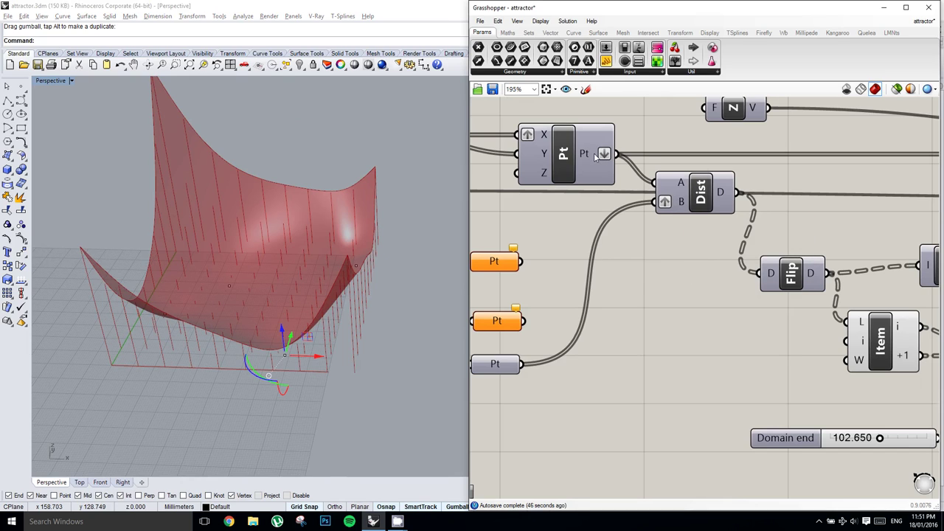
mouse_move(596, 157)
scroll(585, 176, down, 3)
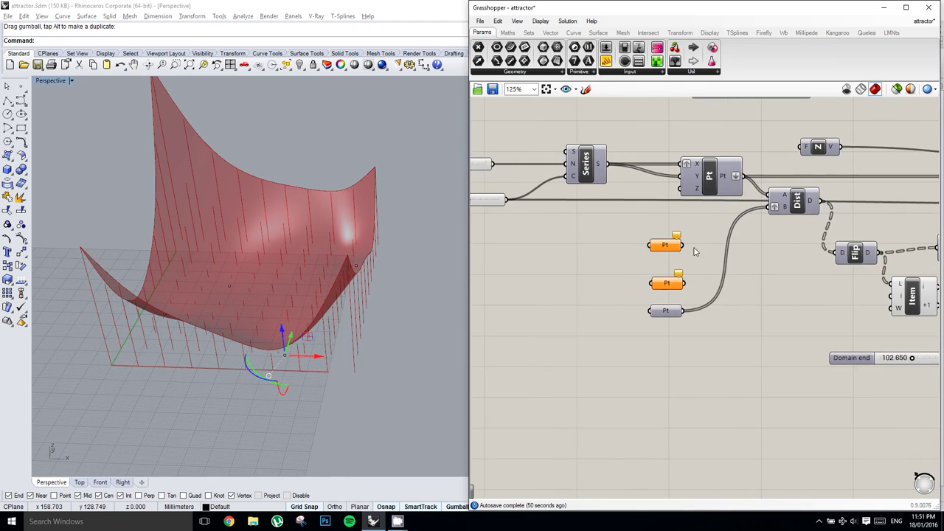
scroll(713, 248, up, 1)
right_drag(712, 259, 703, 263)
scroll(691, 267, up, 1)
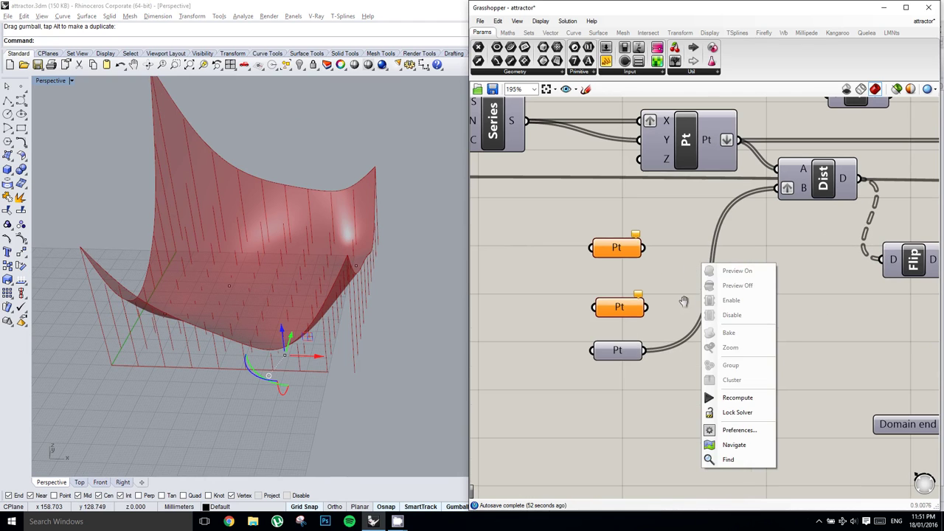
click(683, 300)
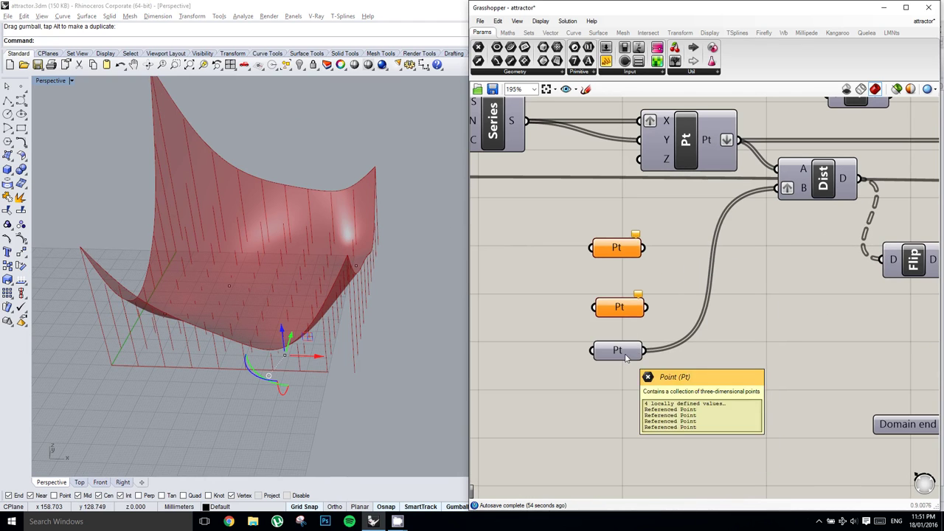
- Examine the Step and Count sliders and the Series component that generates the grid coordinates
scroll(626, 357, down, 4)
scroll(643, 278, up, 3)
scroll(557, 255, up, 3)
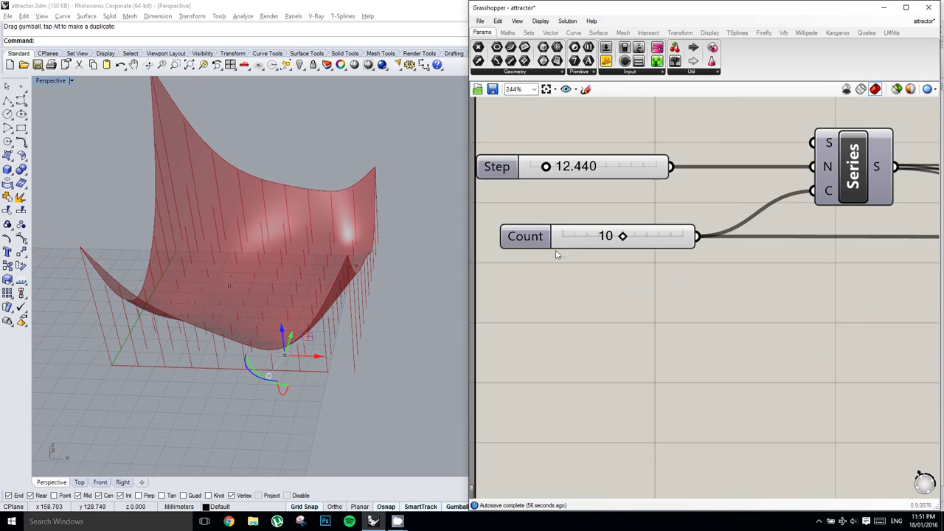
scroll(604, 243, down, 3)
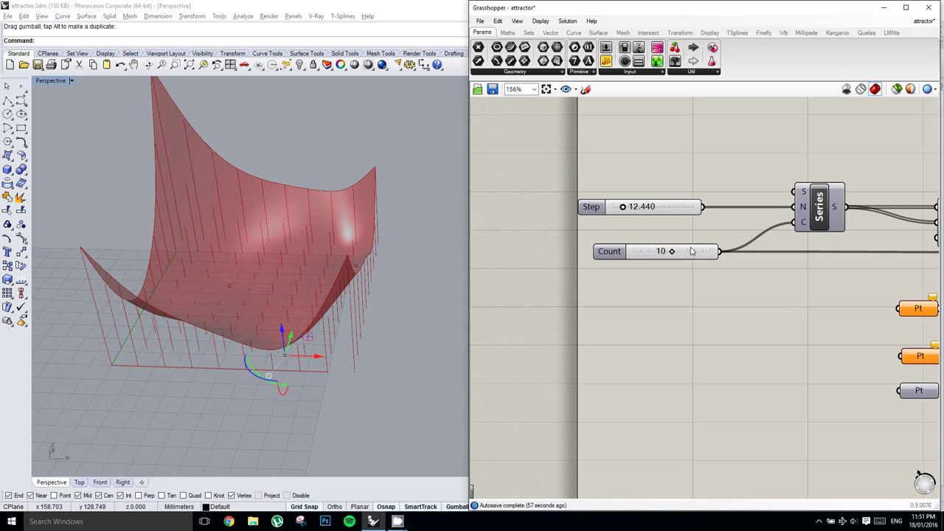
right_drag(691, 251, 627, 248)
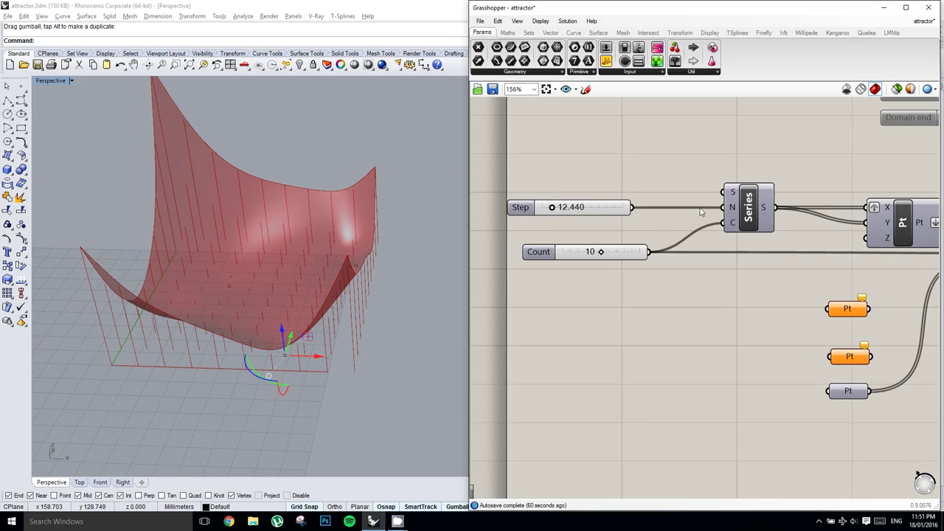
right_drag(700, 210, 664, 220)
click(702, 175)
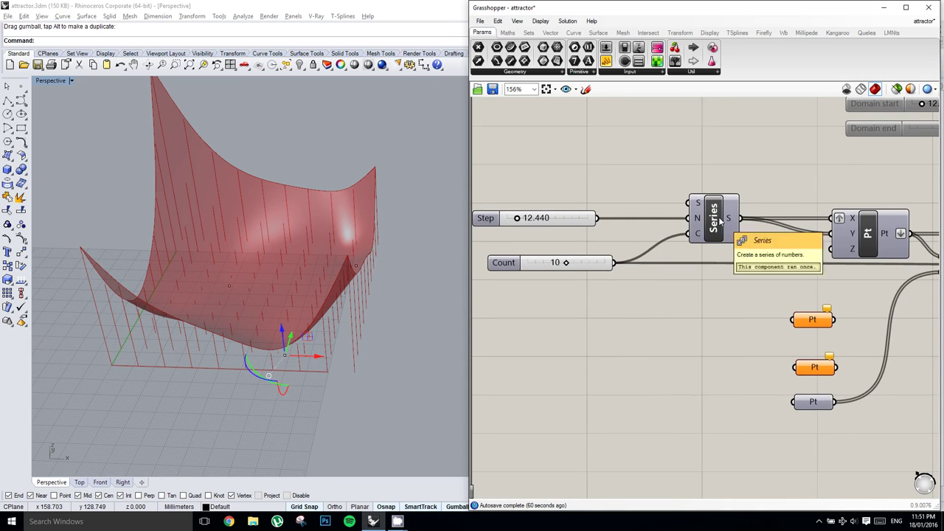
right_drag(721, 221, 715, 217)
drag(703, 230, 699, 230)
right_drag(667, 225, 673, 218)
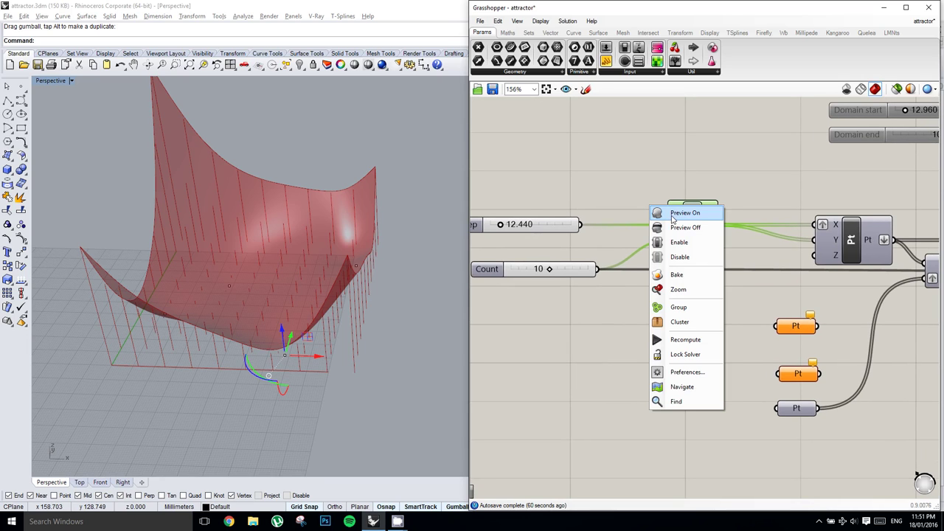
click(647, 206)
- Add a Range component and place it directly above the Series component
double_click(675, 161)
text(range)
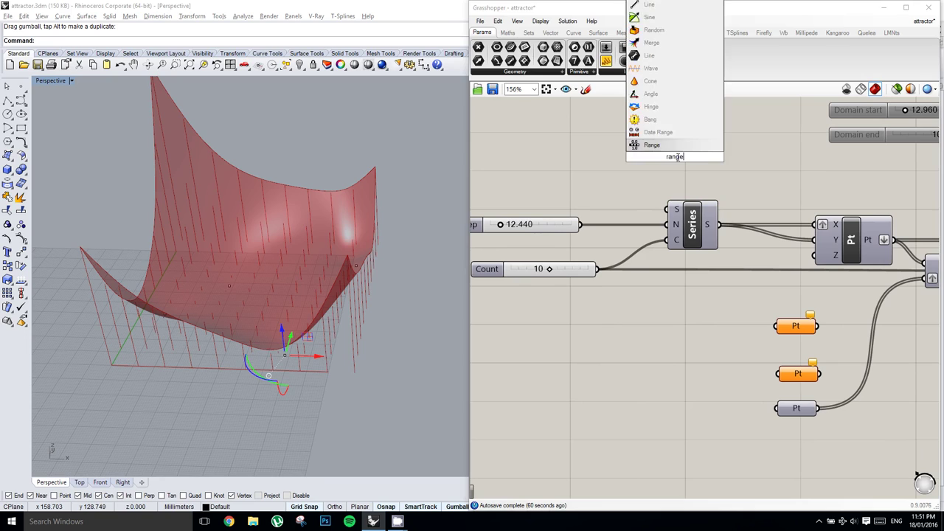
key(Return)
drag(677, 156, 691, 157)
right_drag(651, 166, 664, 166)
- Add a number slider with the value 100 and move it well away from Range, leaving space between them
double_click(585, 162)
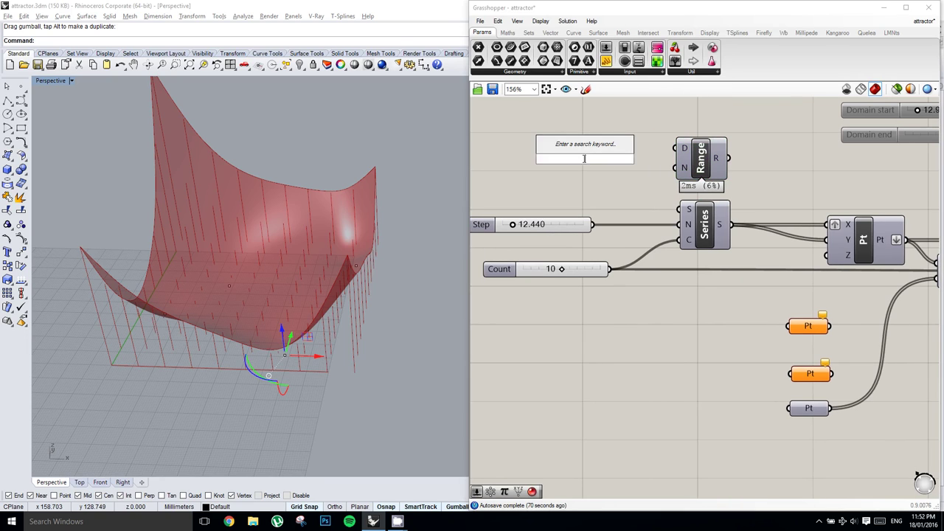
click(603, 202)
mouse_move(719, 227)
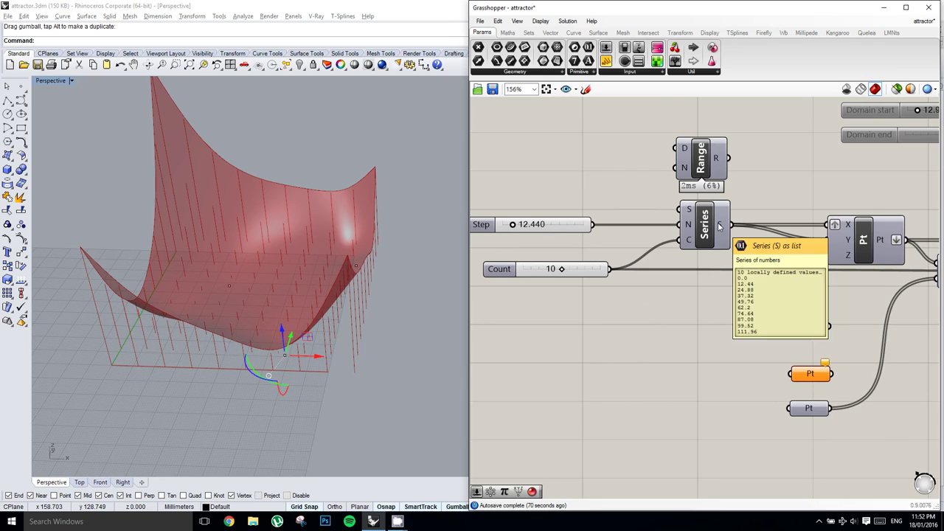
right_drag(658, 197, 676, 200)
double_click(603, 155)
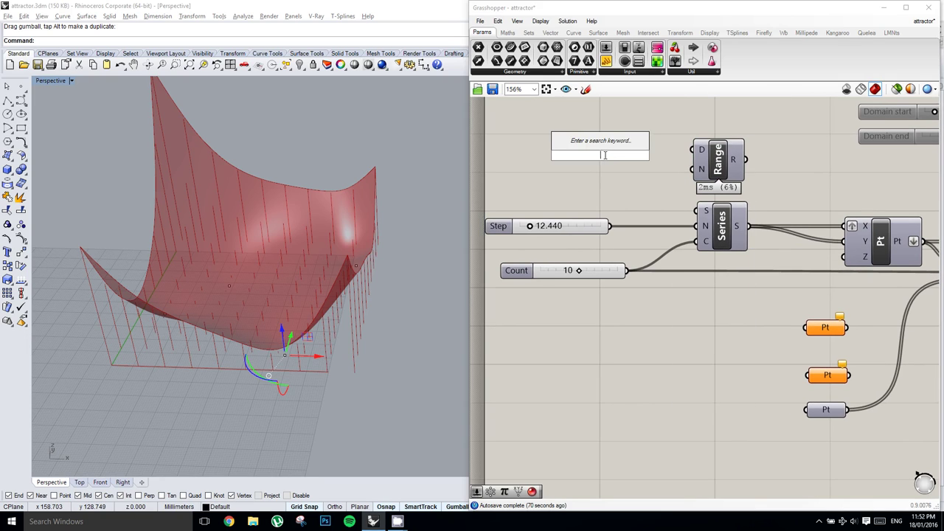
text(1)
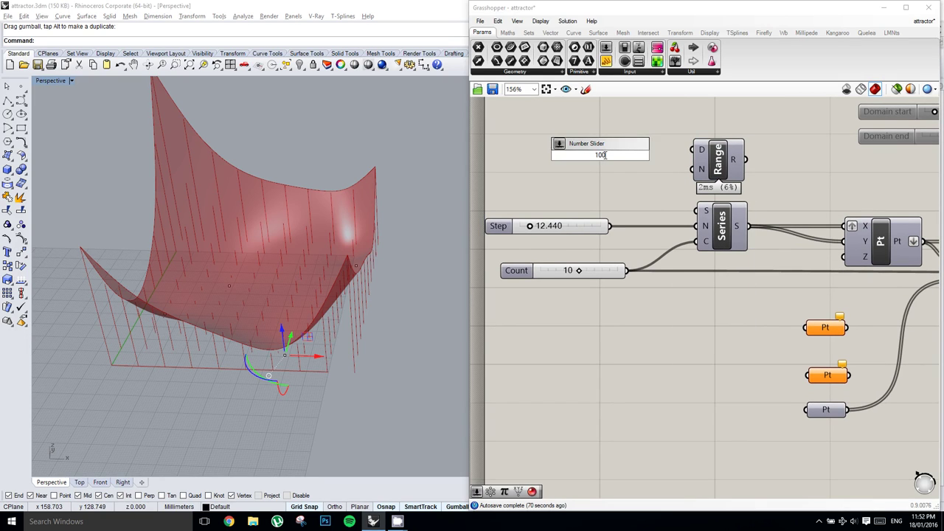
text(00)
key(Return)
drag(607, 161, 466, 139)
- Add a Construct Domain component, wire the 100 slider into its B input and its I output into Range's D input
double_click(602, 144)
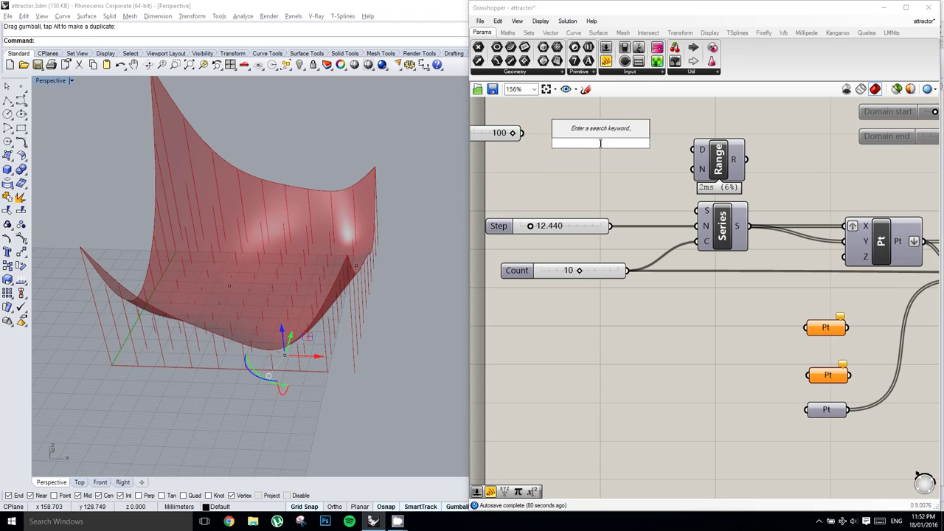
text(domain)
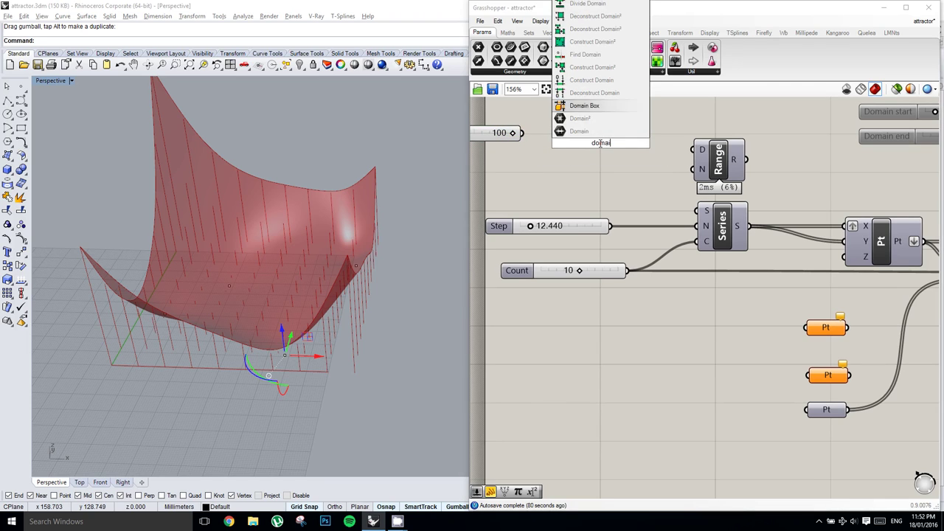
key(Return)
drag(522, 134, 693, 150)
right_drag(721, 163, 701, 163)
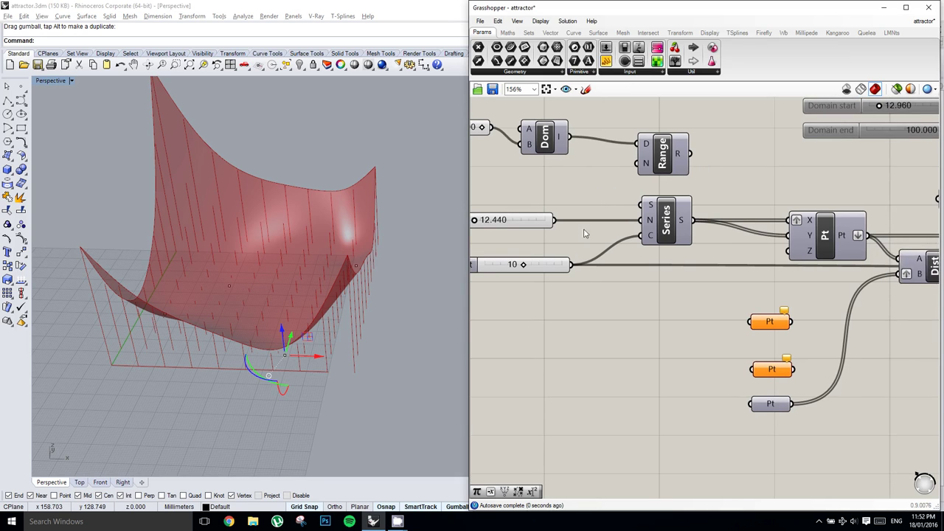
- Duplicate the Count slider and place the copy above the Step slider
right_drag(579, 243, 624, 231)
alt+drag(598, 253, 575, 180)
right_drag(538, 174, 545, 173)
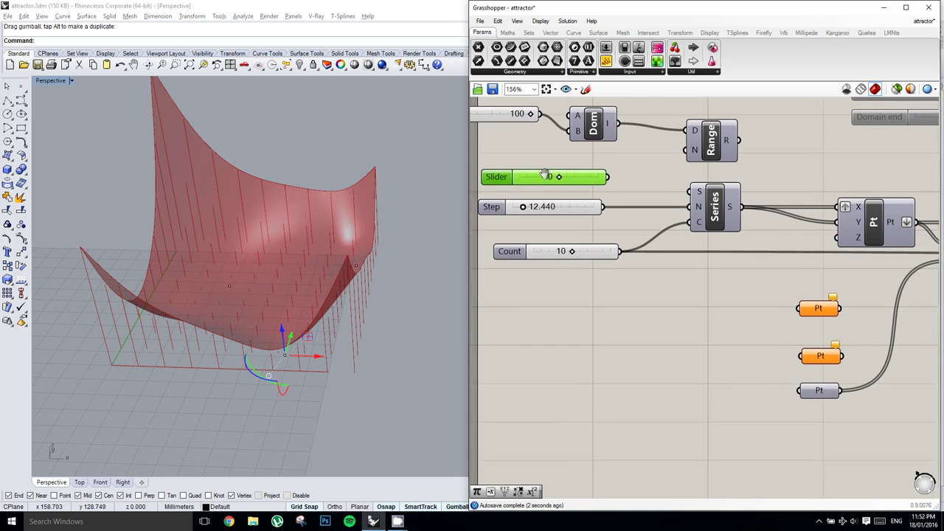
- Set the copied slider's maximum to 50 and wire it into Range's N input
double_click(506, 182)
double_click(534, 211)
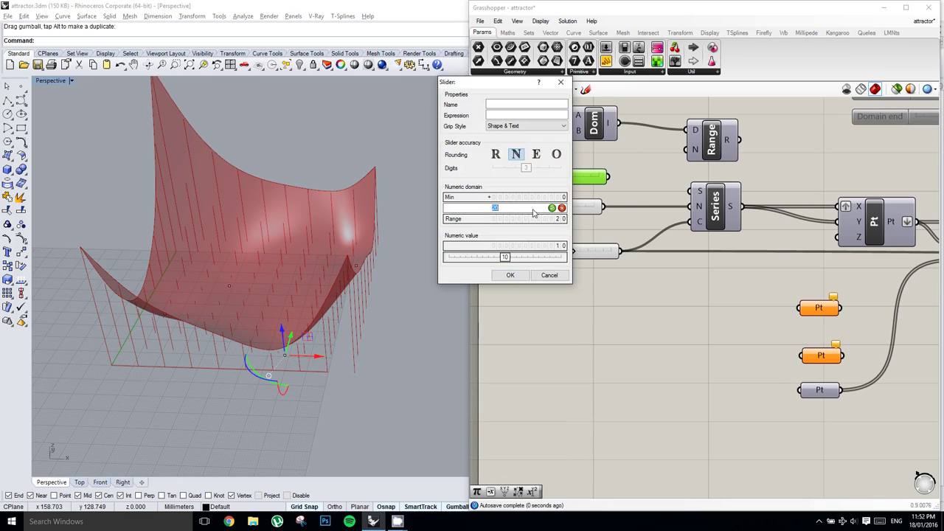
text(50)
click(510, 275)
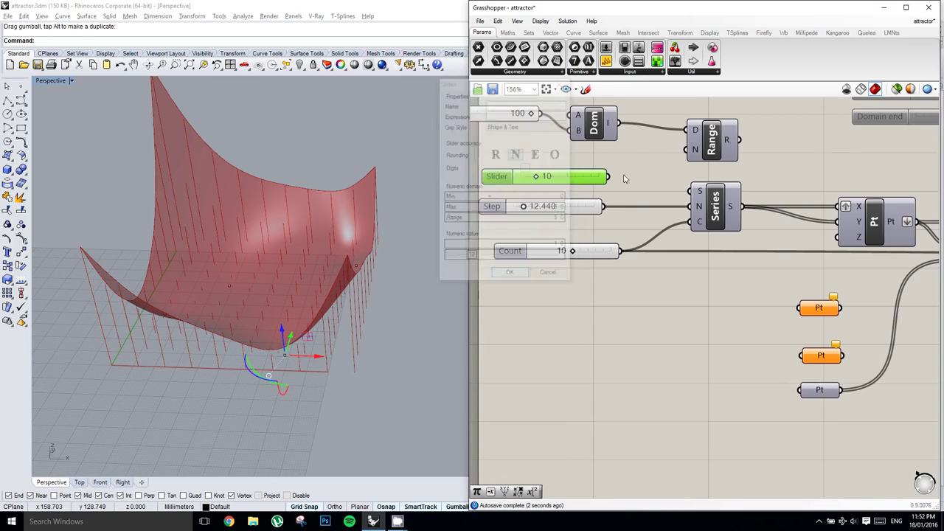
drag(605, 178, 684, 152)
right_drag(728, 158, 684, 151)
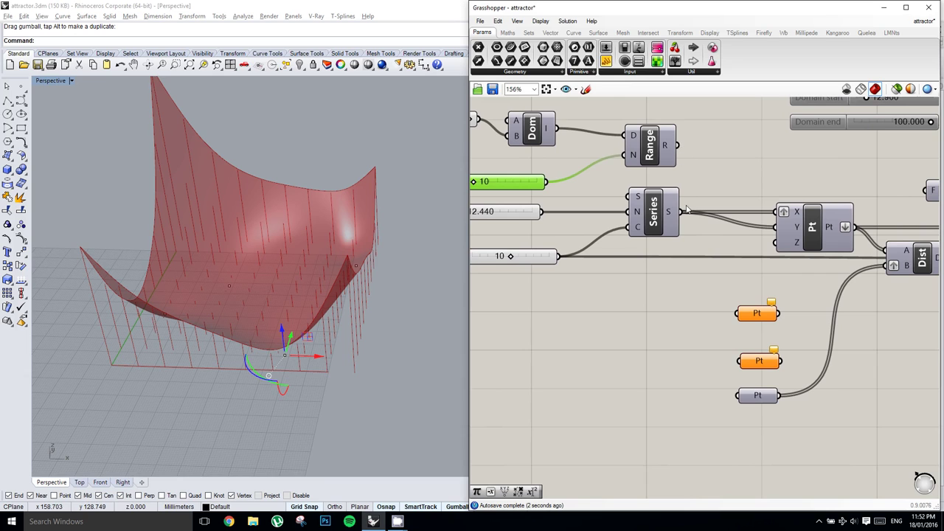
- Move both wires feeding the point grid's X and Y inputs from the Series output to Range's R output
scroll(699, 196, up, 3)
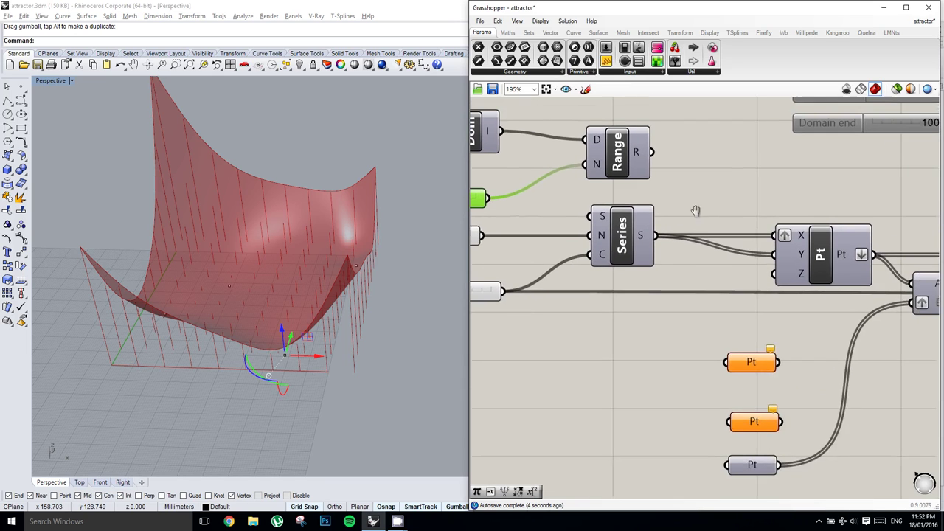
right_click(698, 200)
click(693, 203)
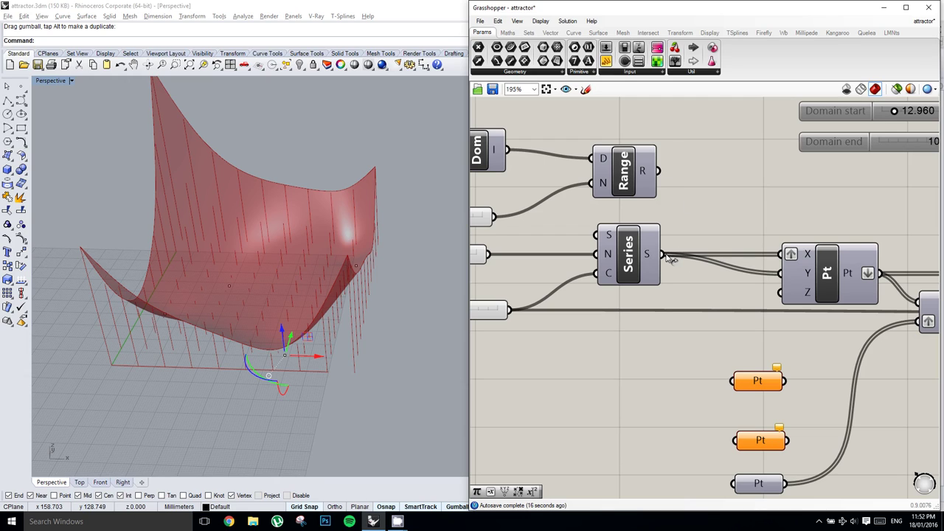
ctrl+shift+drag(663, 254, 660, 171)
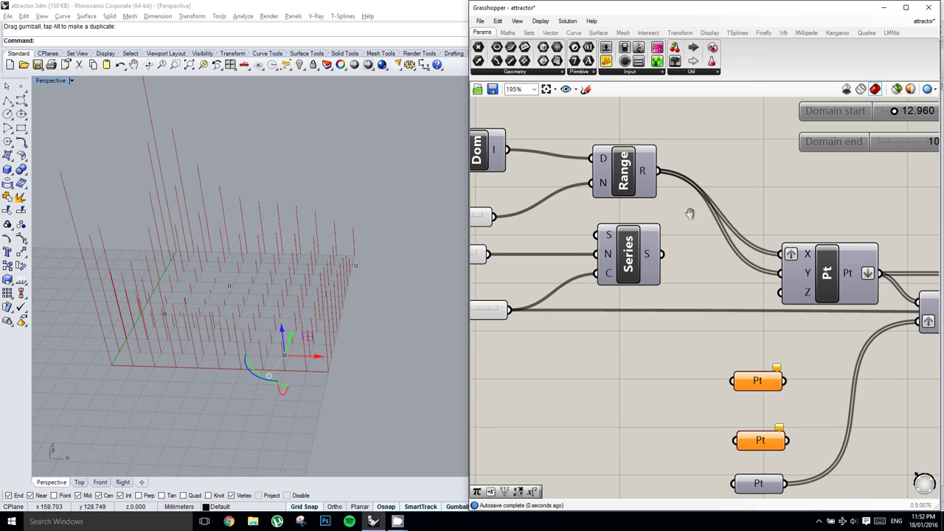
- Follow the definition from Range through the lines and end points to the surface grid component and examine its state
scroll(690, 213, down, 5)
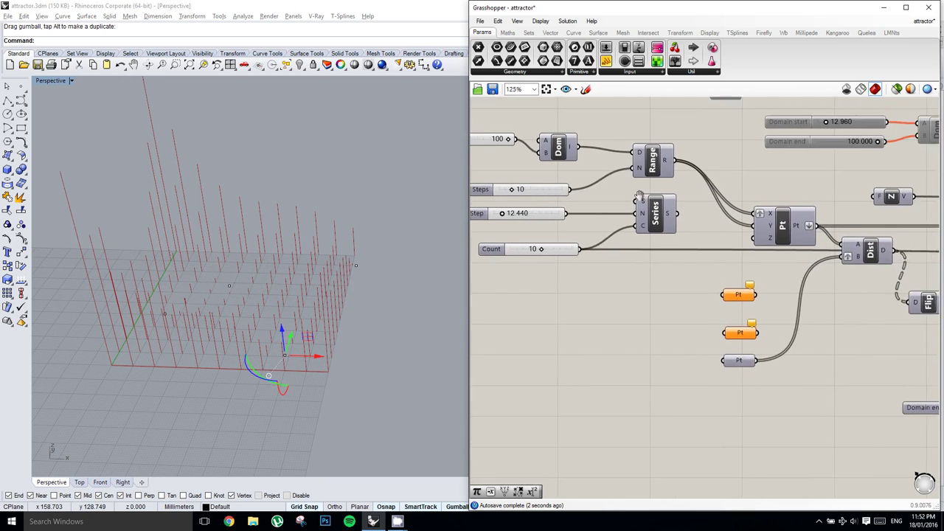
scroll(639, 196, down, 2)
right_click(622, 203)
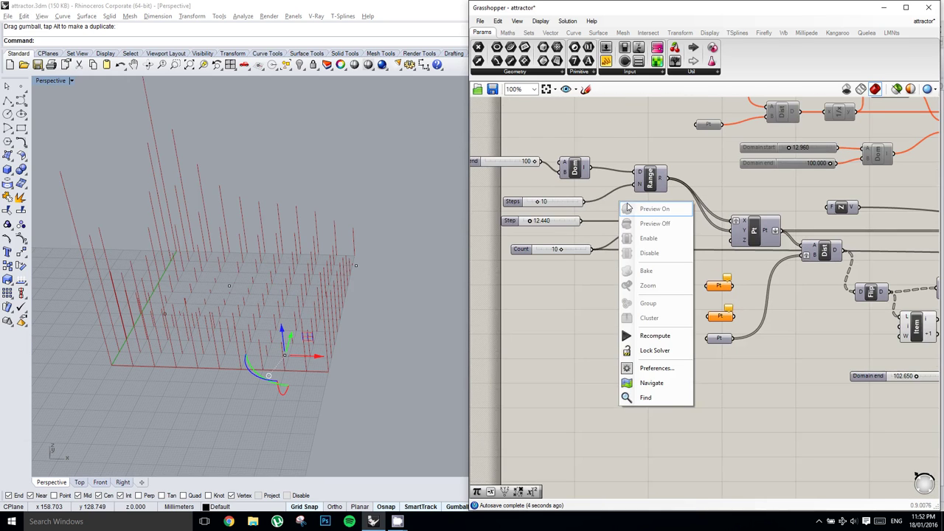
right_click(590, 197)
right_drag(691, 182, 586, 164)
scroll(587, 164, down, 2)
right_drag(730, 228, 671, 232)
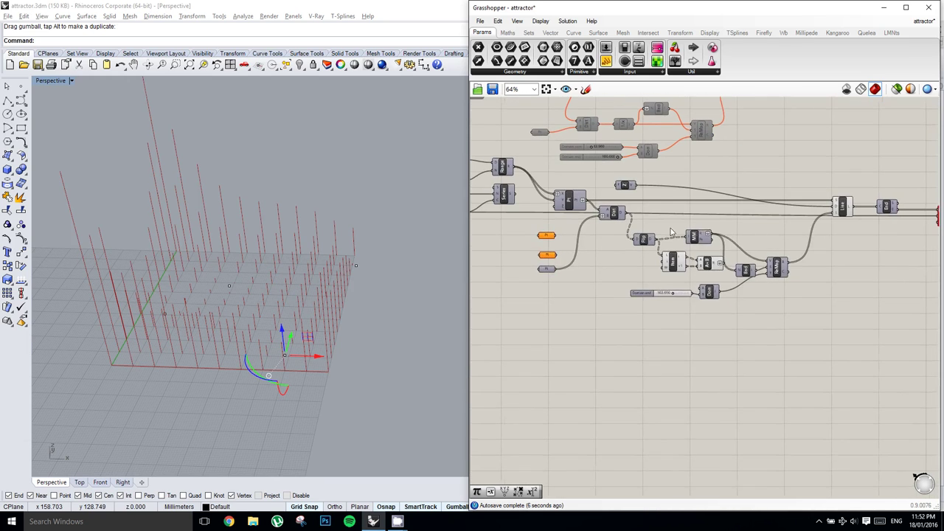
right_click(660, 233)
right_drag(790, 205, 636, 206)
scroll(779, 216, up, 4)
scroll(823, 219, down, 2)
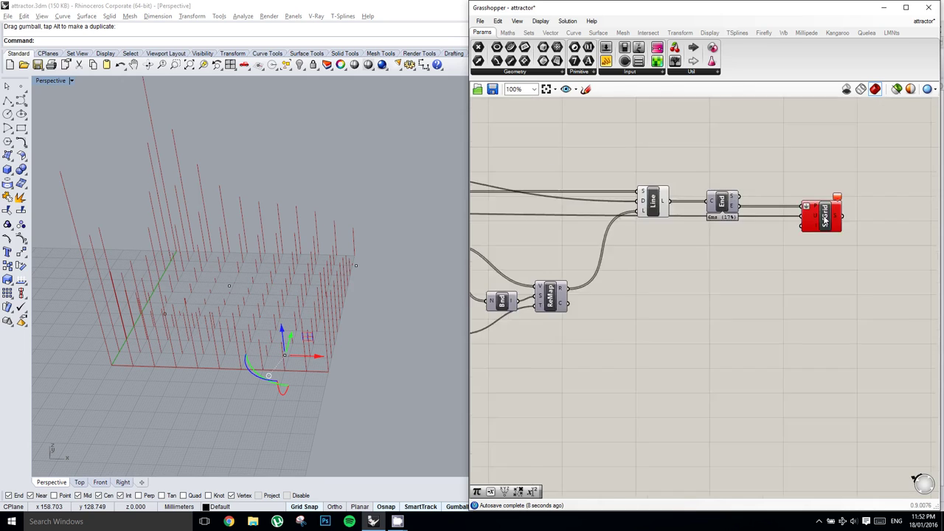
scroll(825, 218, down, 3)
scroll(622, 221, up, 3)
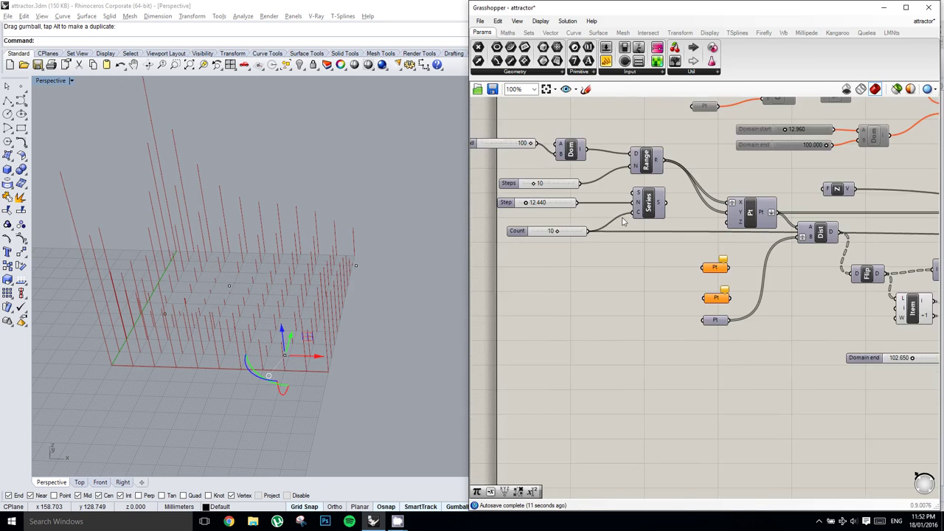
- Inspect the list of values in Range's R output
right_drag(636, 225, 573, 231)
right_click(698, 226)
scroll(620, 180, up, 1)
right_drag(619, 181, 745, 201)
mouse_move(711, 186)
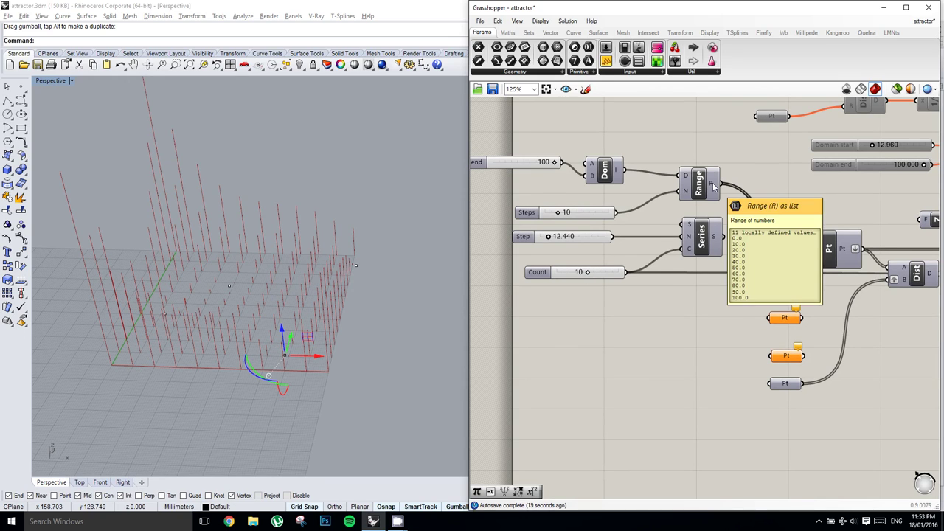
mouse_move(712, 187)
right_down()
mouse_move(669, 185)
mouse_move(722, 192)
right_up()
scroll(669, 185, up, 1)
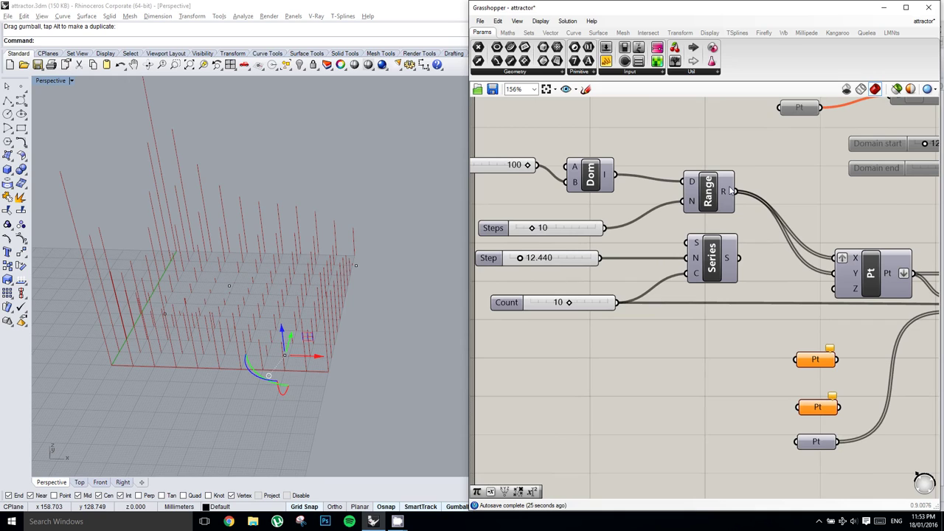
mouse_move(726, 193)
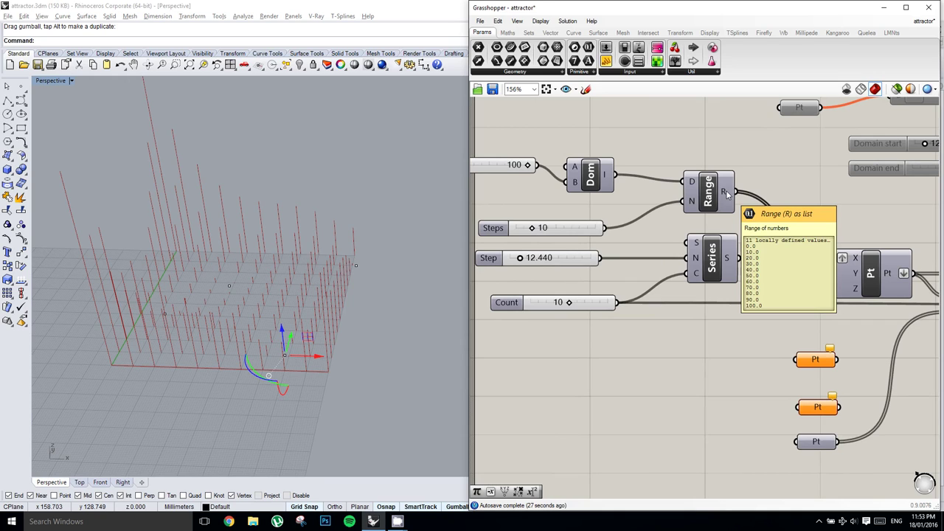
right_drag(743, 187, 721, 190)
click(739, 185)
mouse_move(701, 195)
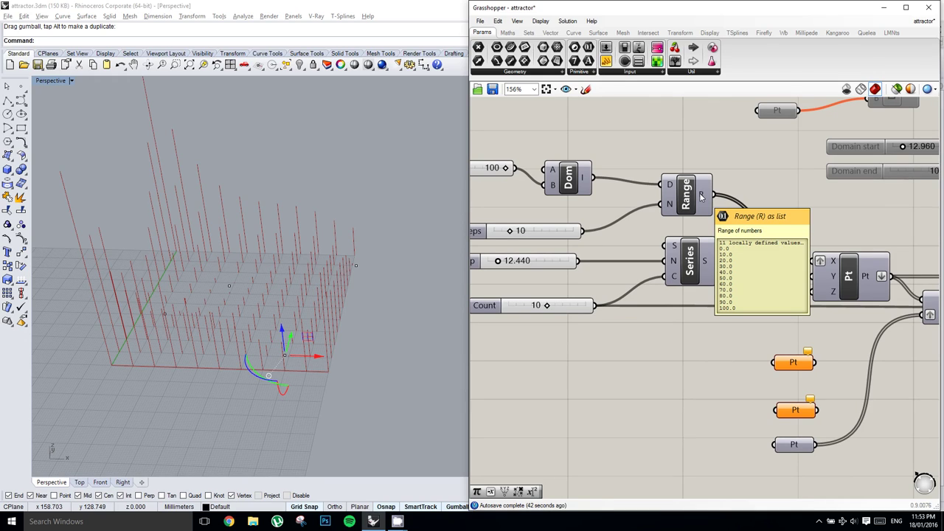
- Add an Expression component below Series and set its expression to x+1
click(508, 32)
drag(647, 62, 550, 332)
double_click(723, 323)
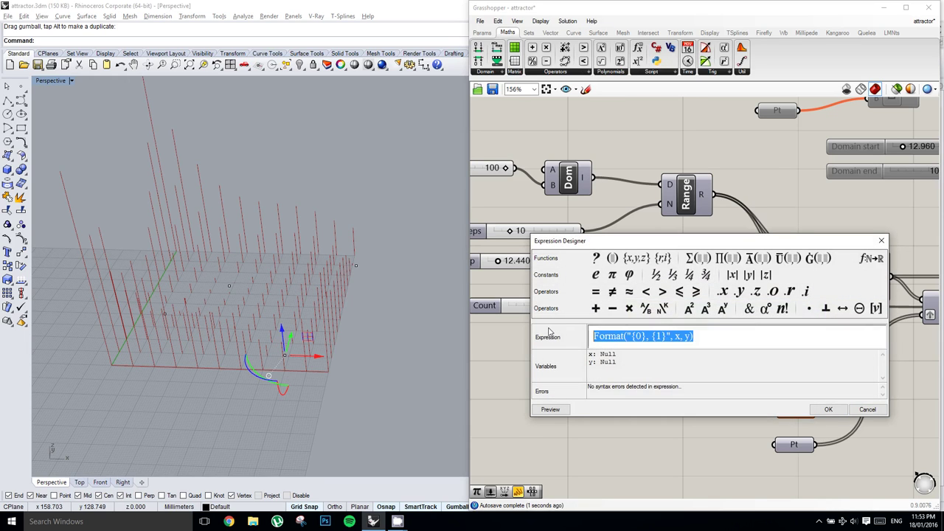
text(x+1)
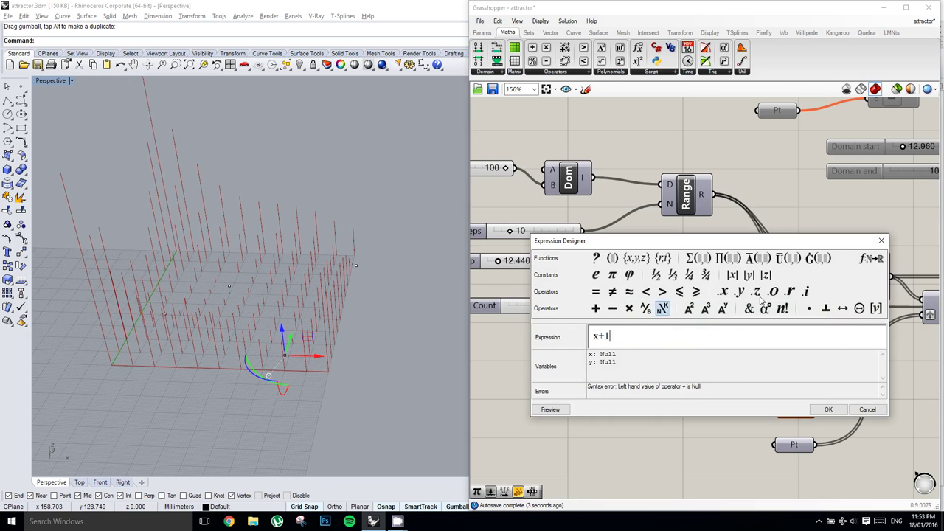
click(828, 409)
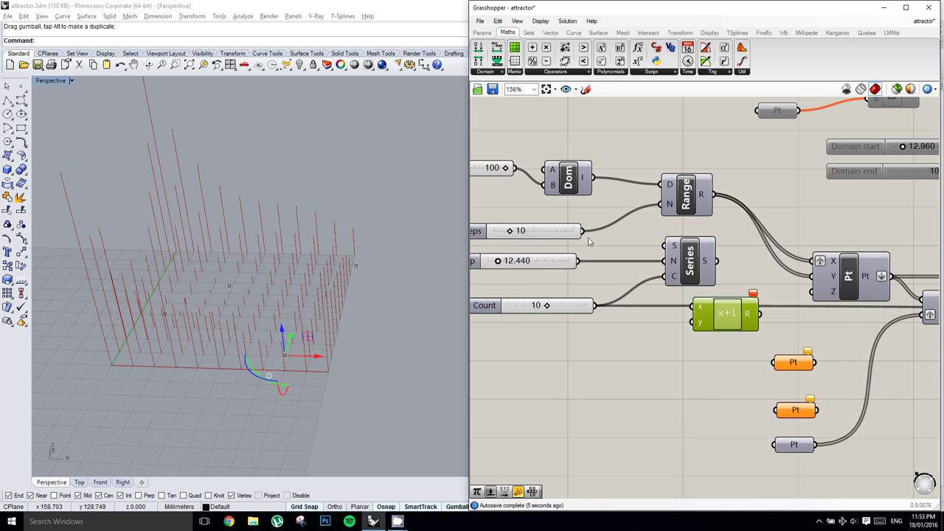
- Wire the Steps slider into the expression's x input and remove its unused y input
drag(582, 231, 694, 305)
scroll(710, 319, up, 5)
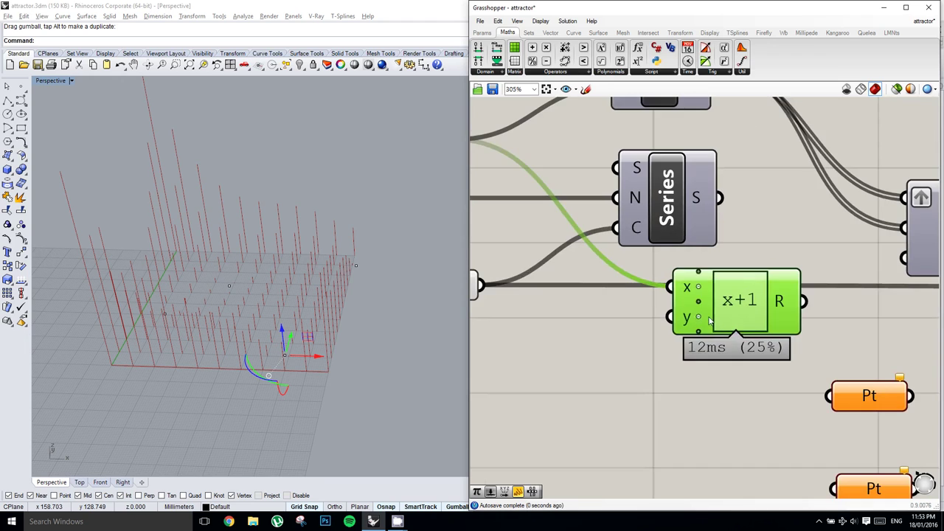
scroll(517, 273, down, 6)
- Wire the x+1 result into the surface grid component's U input, replacing the Count slider's wire
right_click(484, 269)
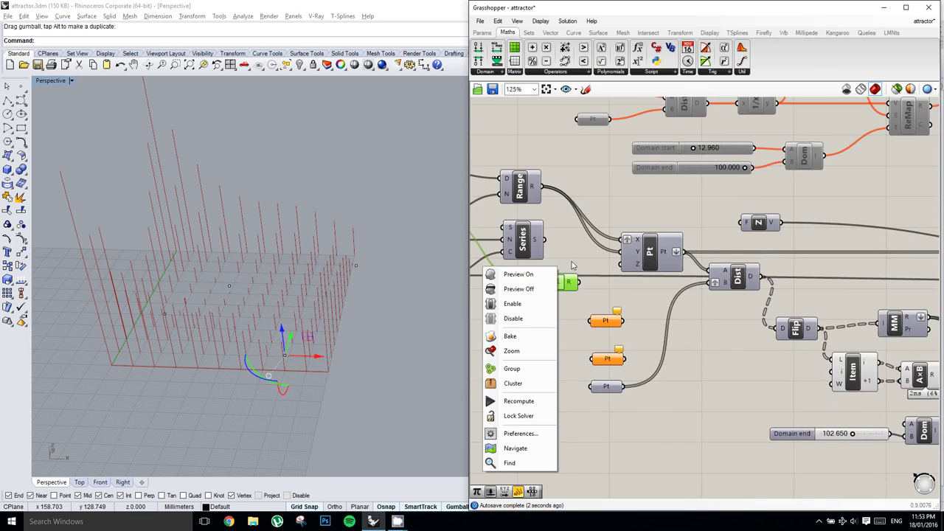
scroll(573, 266, down, 5)
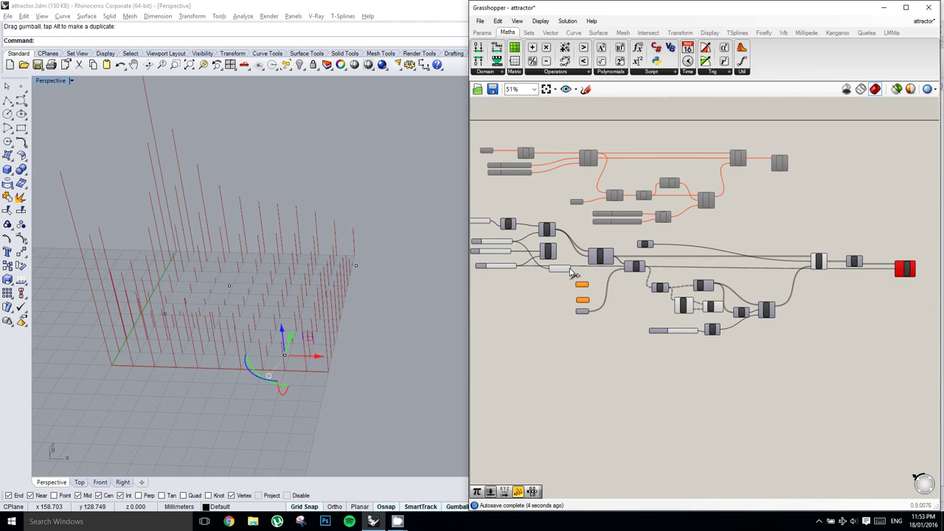
drag(570, 270, 896, 272)
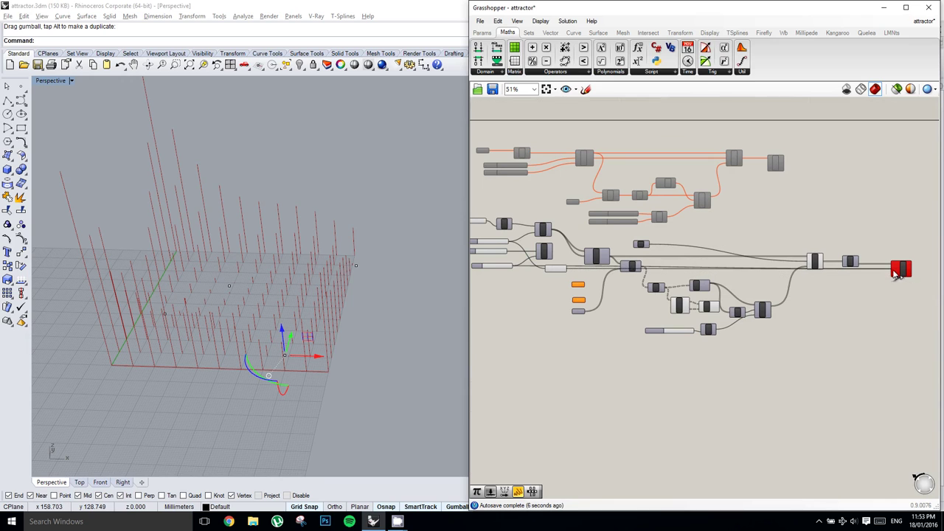
right_drag(274, 278, 277, 268)
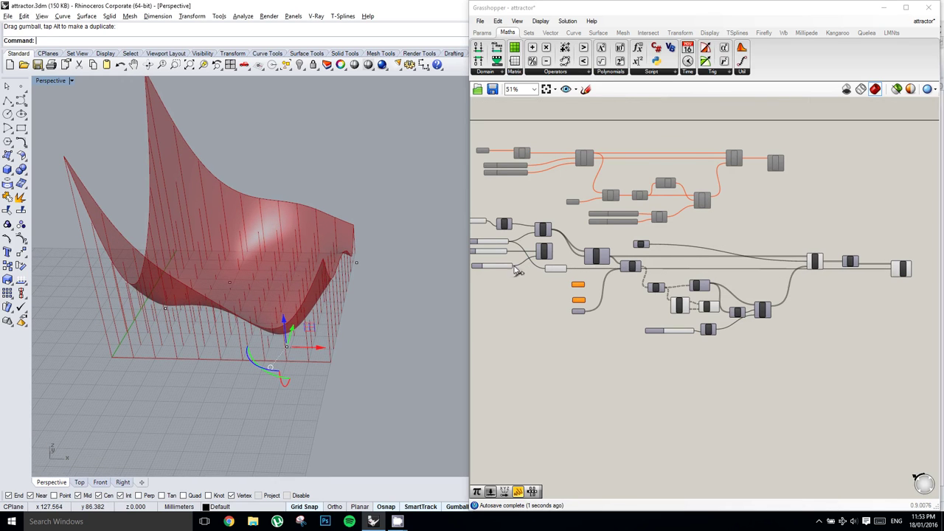
- Set the Steps slider to 20 and check the surface in the Rhino viewport
scroll(519, 272, up, 6)
click(613, 241)
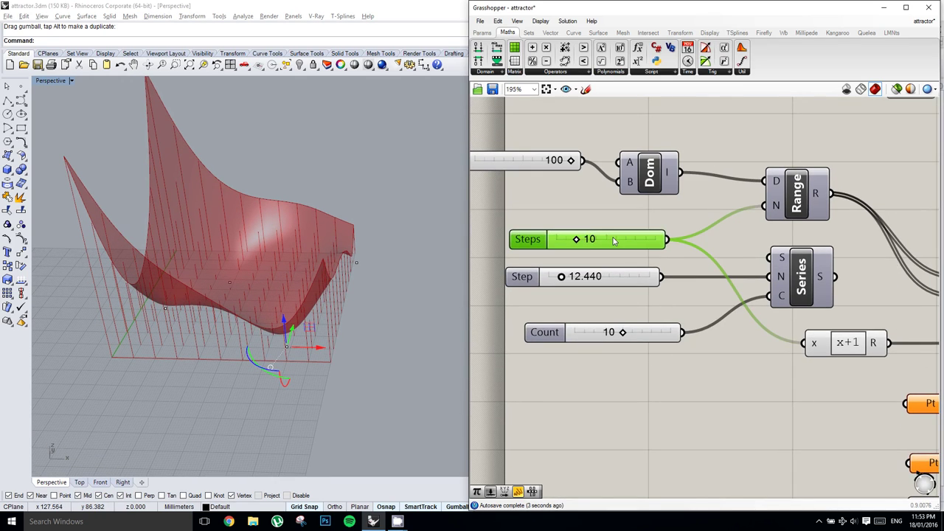
double_click(613, 241)
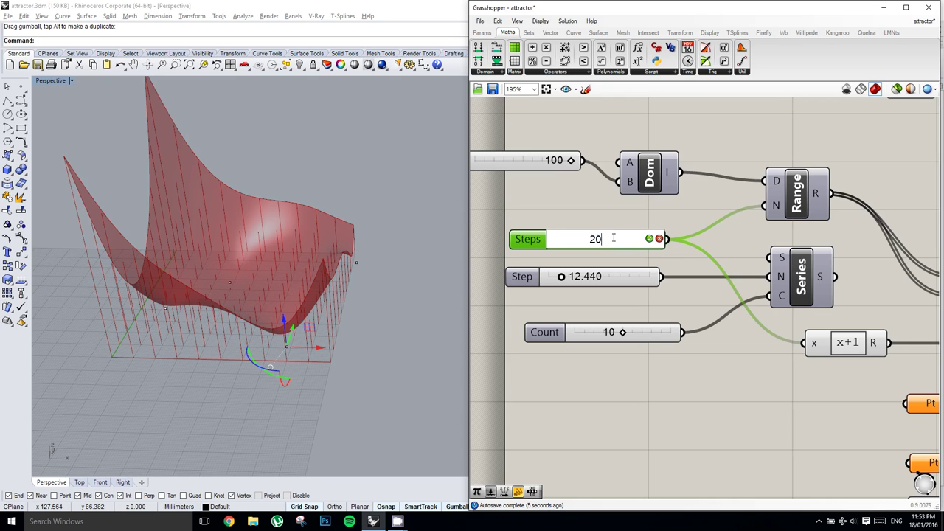
text(20)
key(Return)
right_drag(290, 233, 291, 213)
right_drag(739, 233, 717, 234)
- Set the Steps slider to 30 and view the refined surface from above in Rhino
right_drag(621, 241, 631, 238)
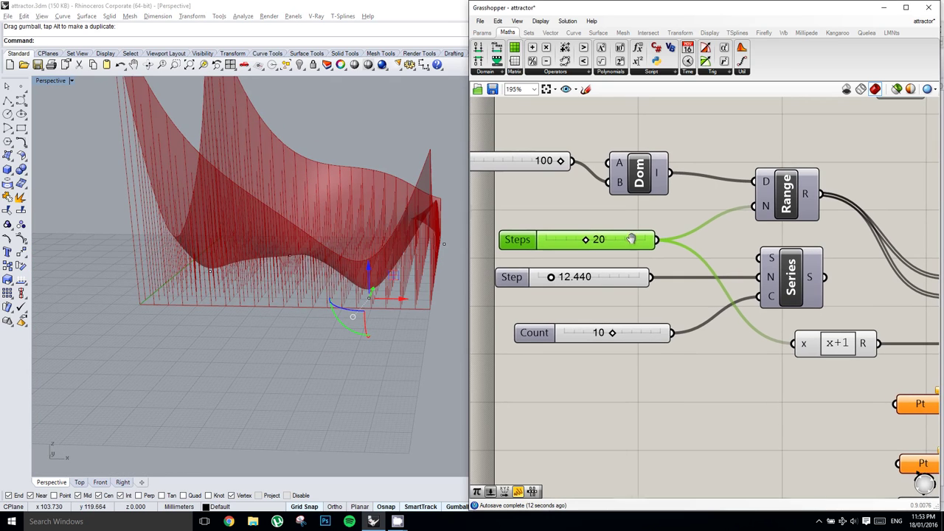
double_click(632, 239)
key(Return)
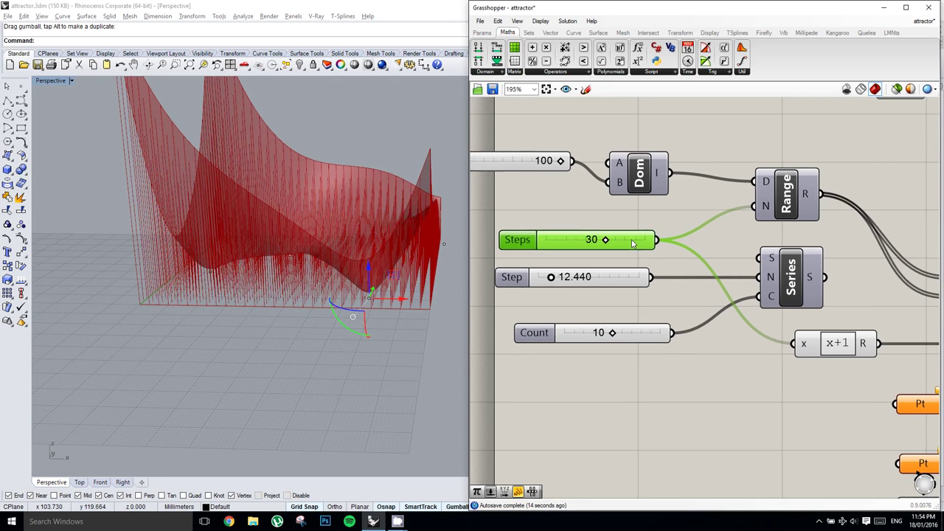
right_drag(354, 231, 296, 271)
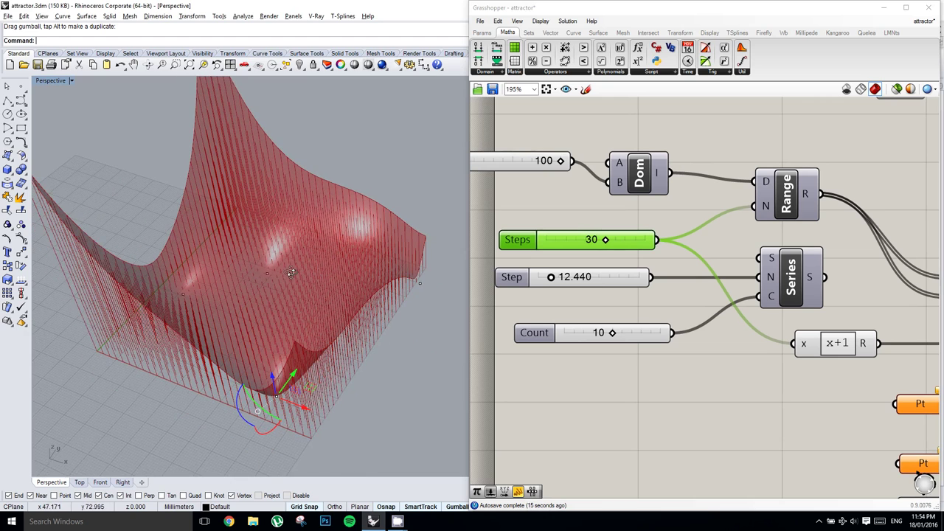
right_drag(750, 262, 677, 248)
scroll(719, 243, down, 4)
right_click(709, 251)
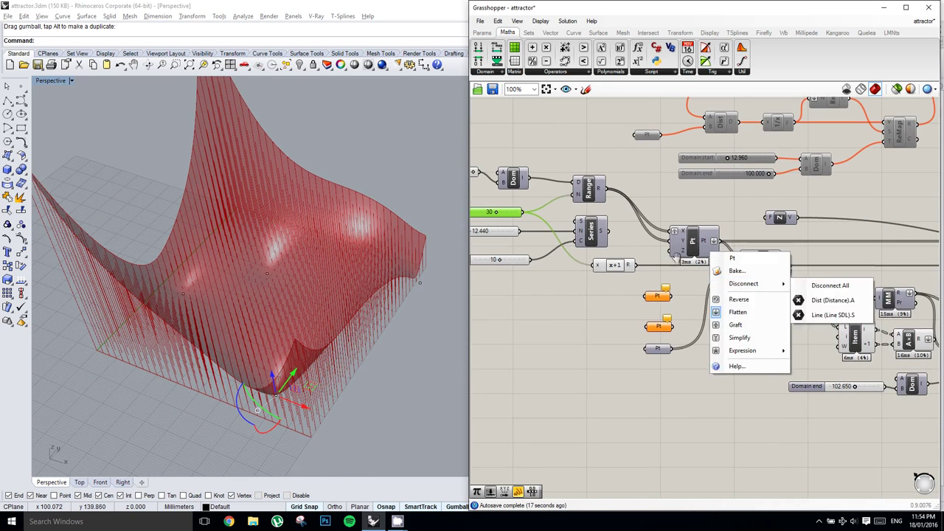
right_click(676, 254)
click(627, 310)
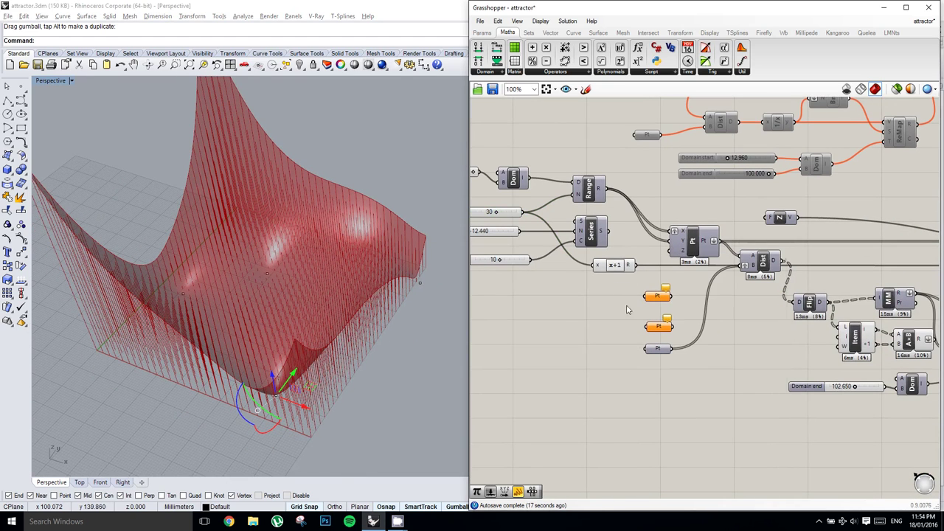
- In Rhino, place four additional point objects around the outside of the grid
click(25, 91)
click(50, 96)
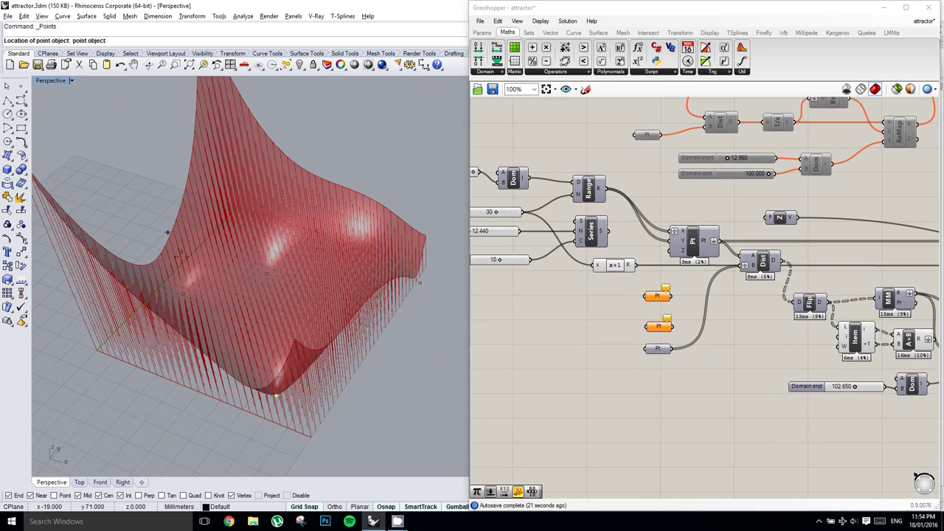
click(236, 218)
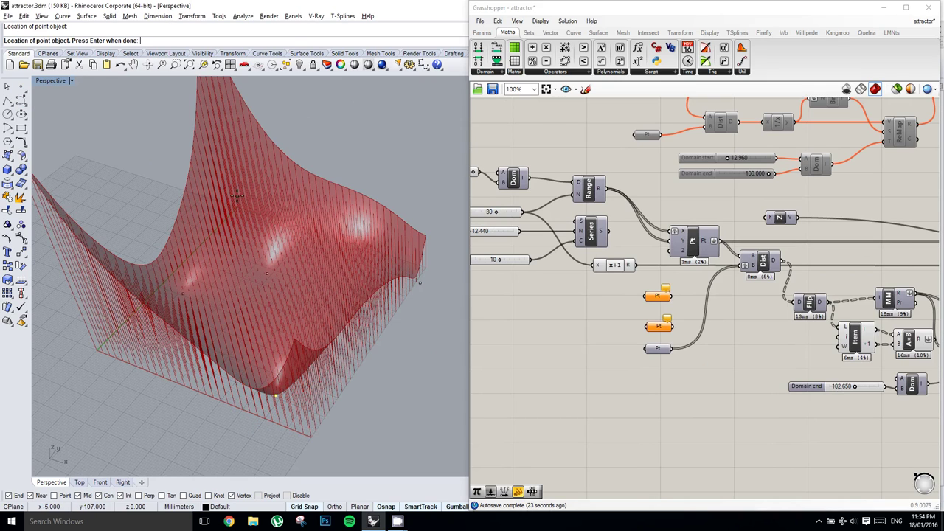
click(400, 333)
key(Return)
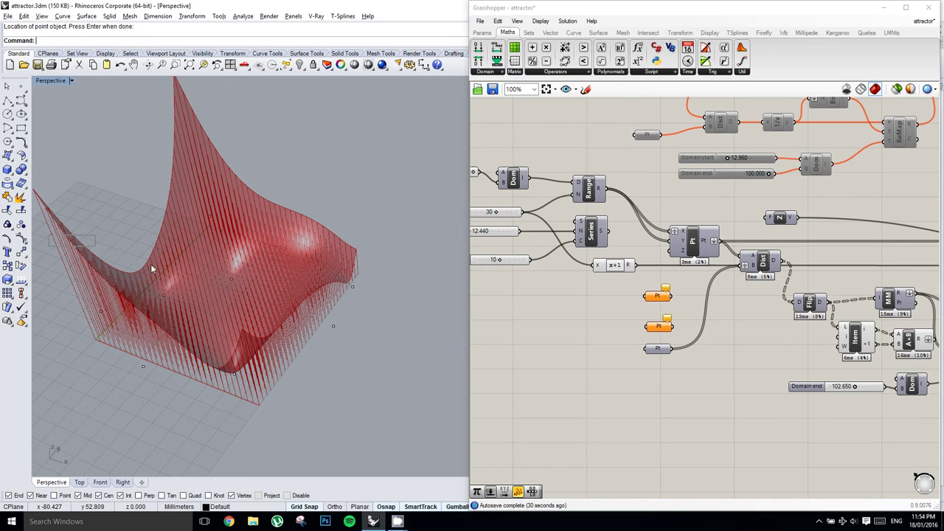
- Reference all the Rhino points in a copy of the connected Pt parameter and wire that copy into Dist's B input
drag(49, 169, 447, 473)
right_drag(658, 348, 649, 340)
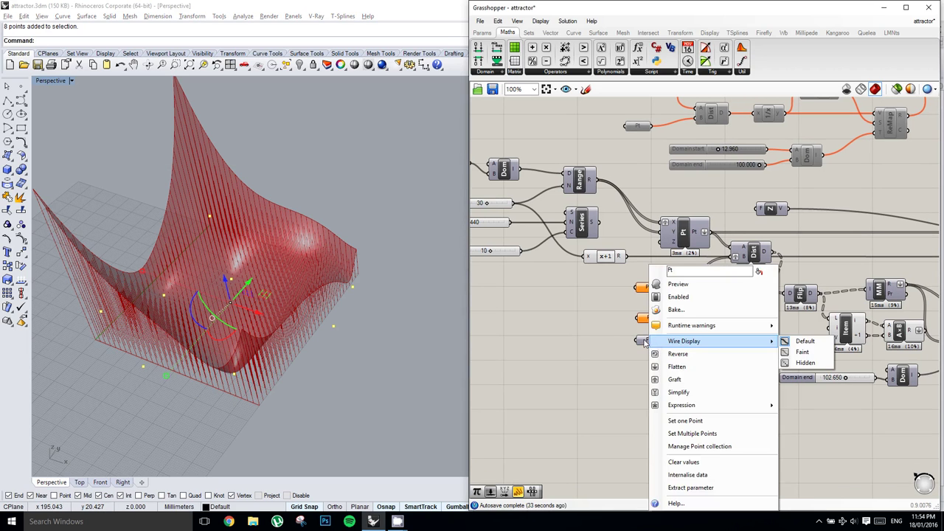
click(645, 340)
alt+drag(645, 340, 727, 262)
right_click(644, 367)
click(674, 426)
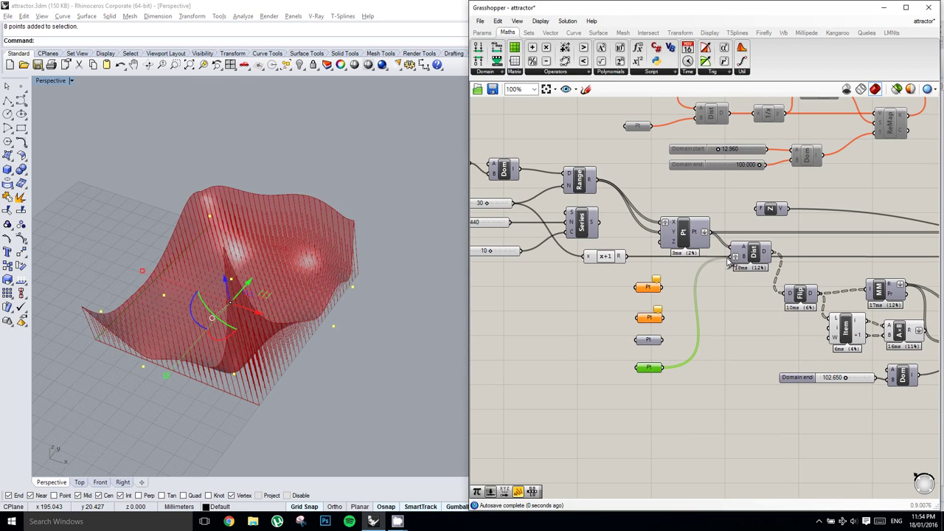
- Inspect the surface up close in the Rhino viewport and set the Steps slider to 50
right_drag(246, 316, 354, 344)
scroll(310, 318, up, 5)
right_drag(310, 318, 335, 288)
right_drag(617, 243, 657, 248)
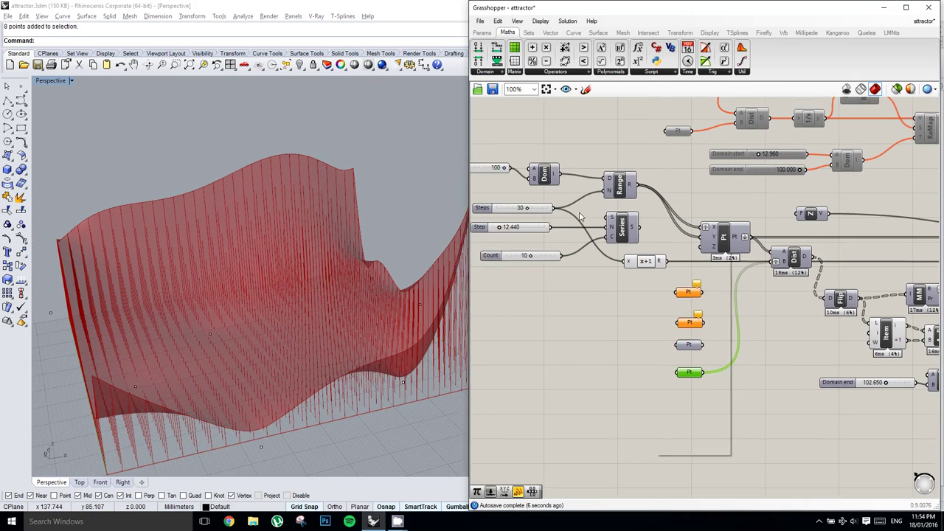
right_drag(596, 211, 634, 217)
scroll(599, 218, up, 1)
double_click(568, 217)
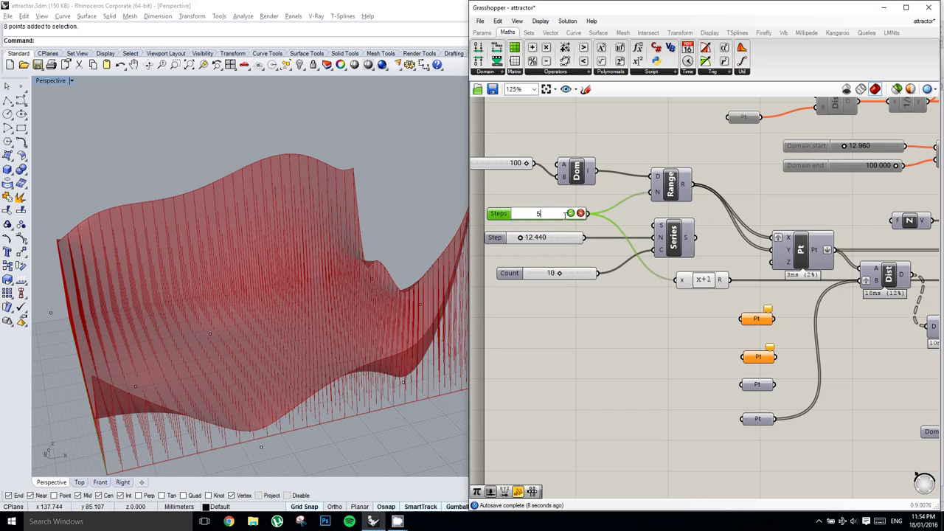
text(50)
key(Return)
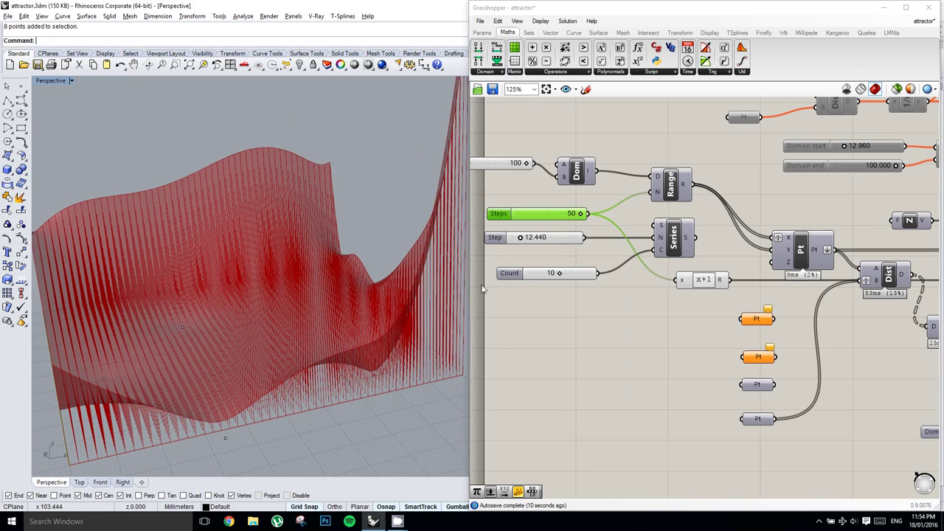
- Try to turn off the Line component's preview and view the surface from a lower angle in Rhino
right_drag(679, 280, 628, 266)
right_drag(778, 293, 630, 281)
right_drag(933, 344, 626, 306)
right_drag(796, 211, 673, 256)
click(710, 236)
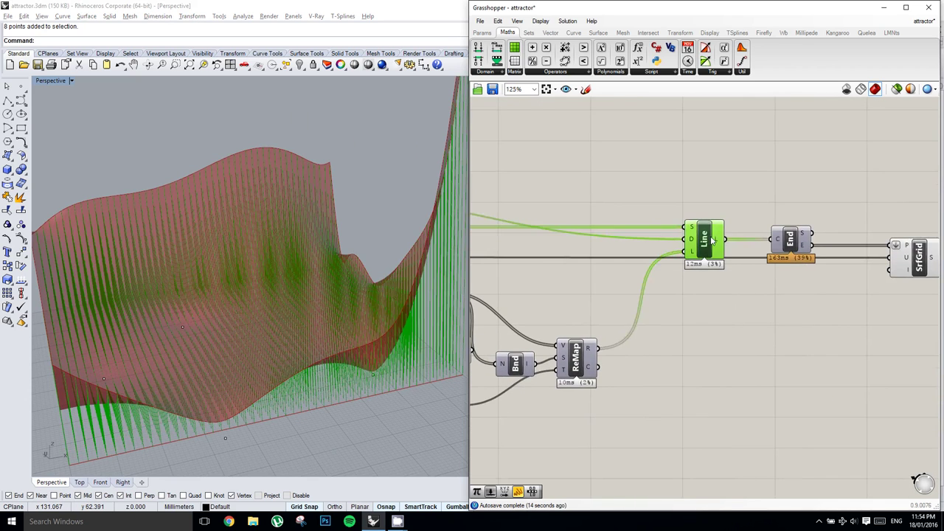
scroll(711, 236, down, 1)
middle_click(711, 237)
click(742, 207)
right_drag(346, 327, 305, 242)
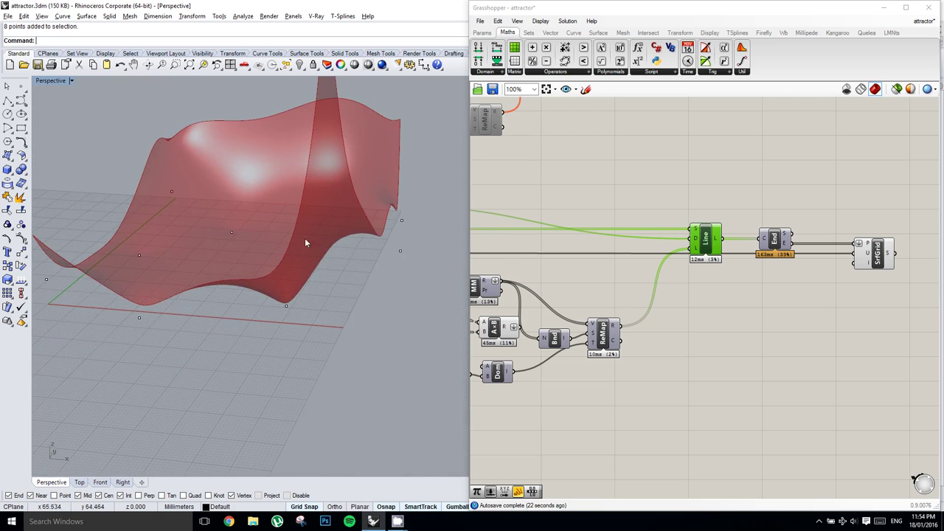
scroll(816, 279, up, 2)
click(746, 297)
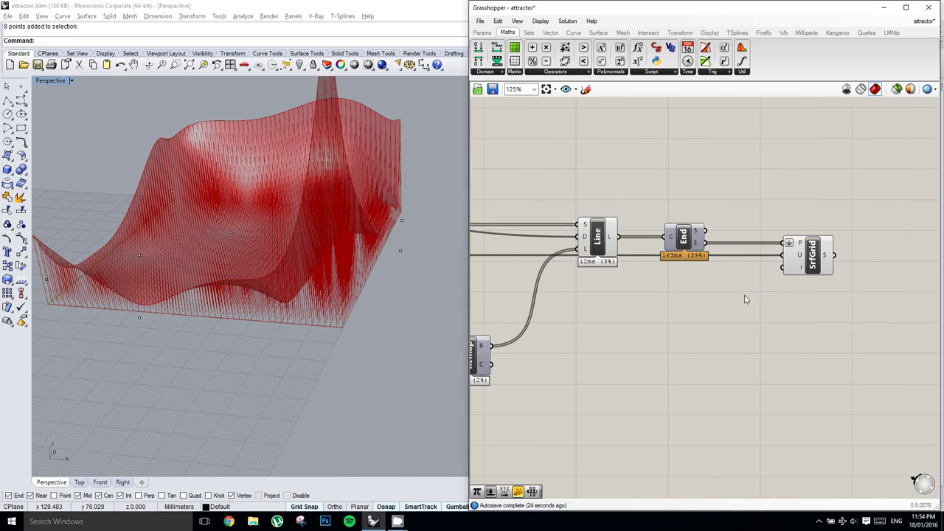
- Disable the preview of the Line component that feeds the End component
right_drag(646, 274, 727, 269)
click(650, 238)
middle_click(652, 236)
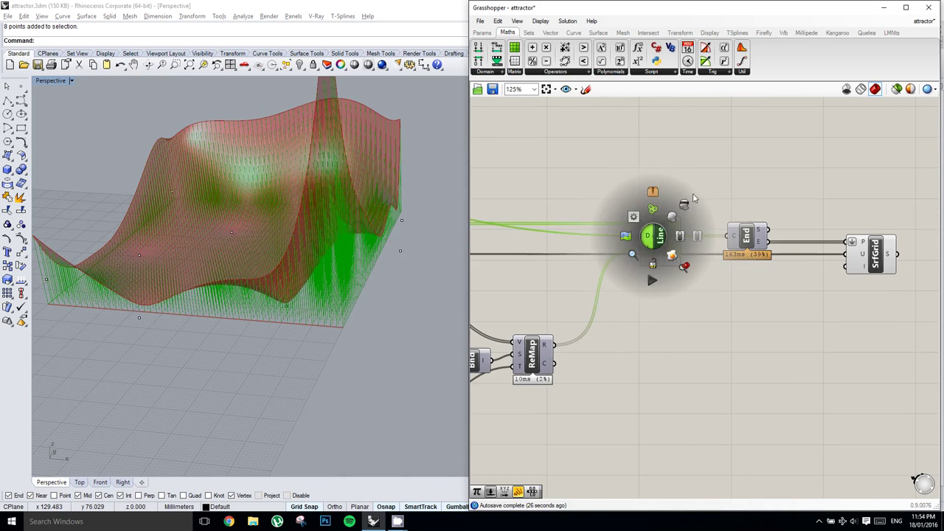
click(686, 206)
right_drag(821, 199, 760, 209)
click(770, 220)
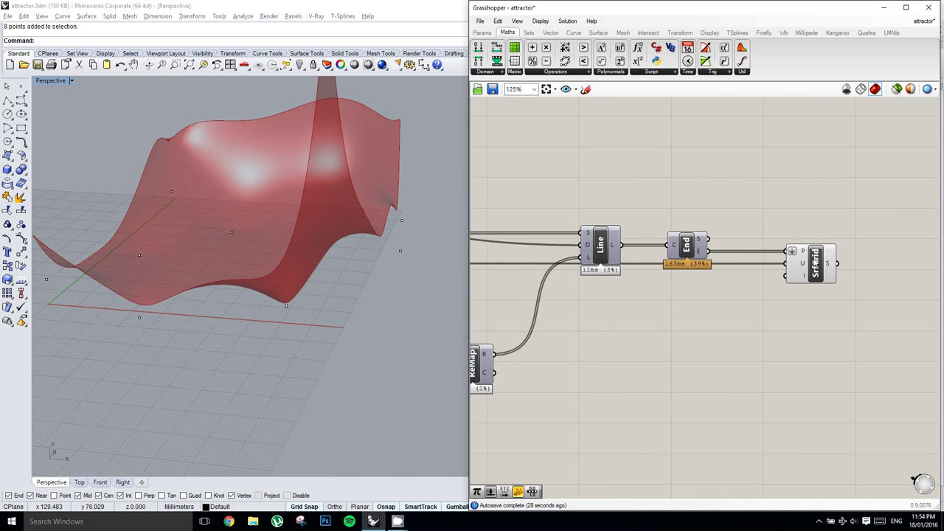
- Bake the SrfGrid surface into Rhino and disable the SrfGrid component's preview
click(819, 267)
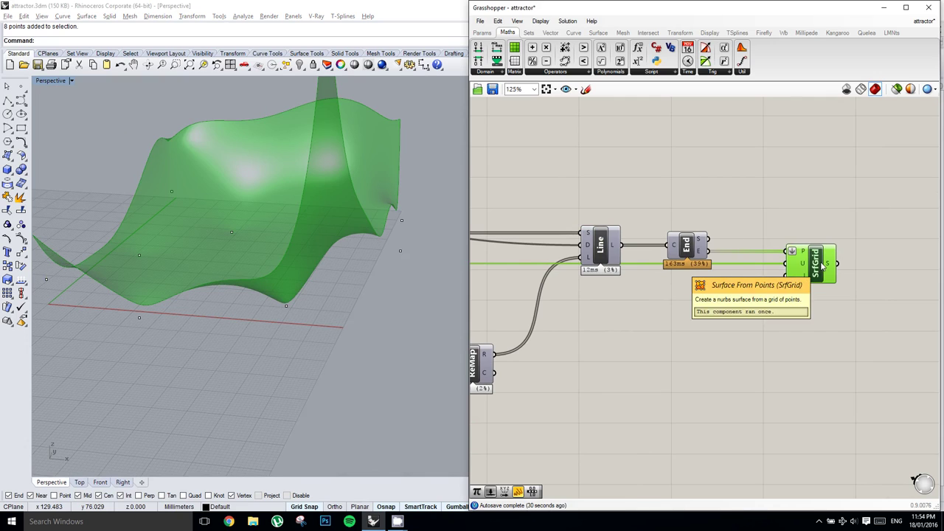
right_drag(821, 270, 788, 272)
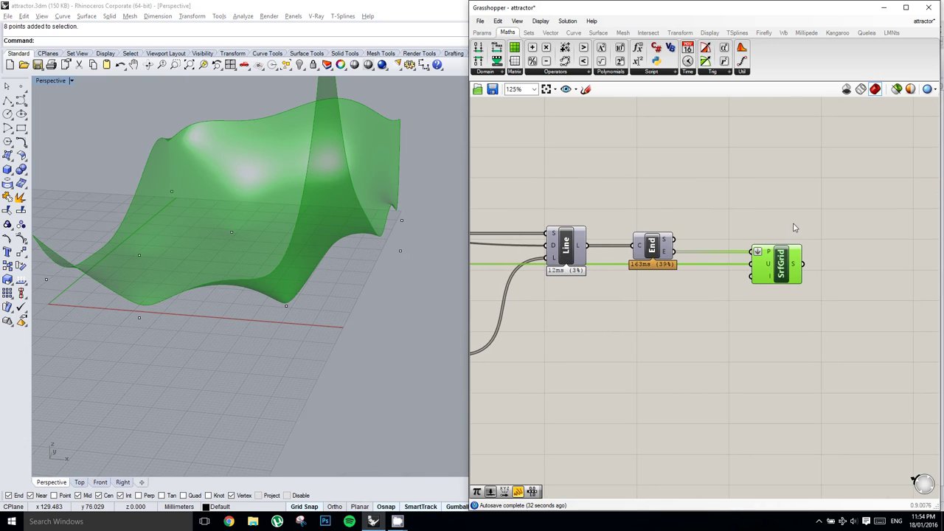
middle_click(794, 230)
middle_click(784, 242)
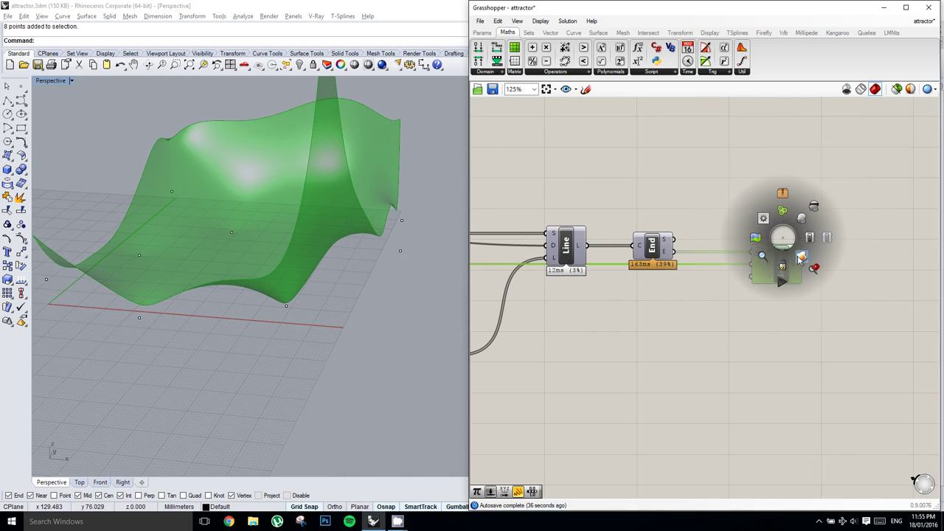
click(801, 257)
middle_click(784, 258)
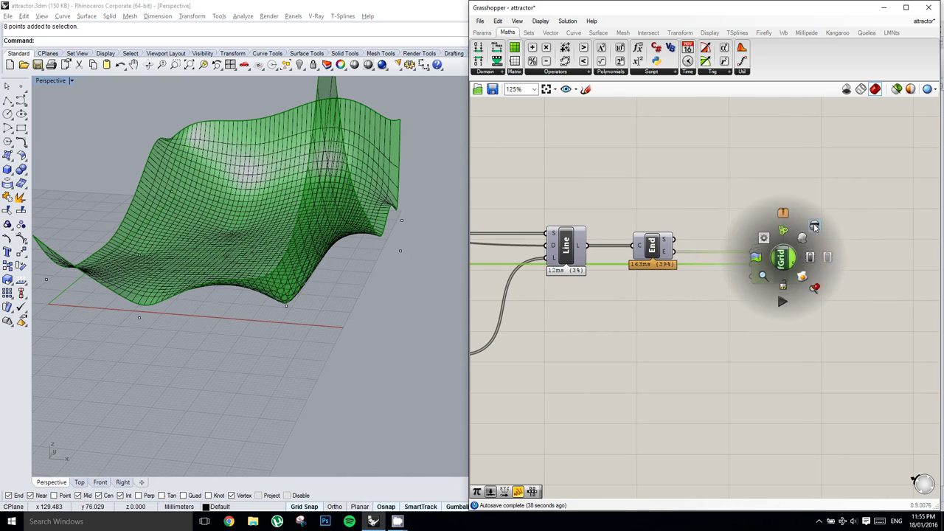